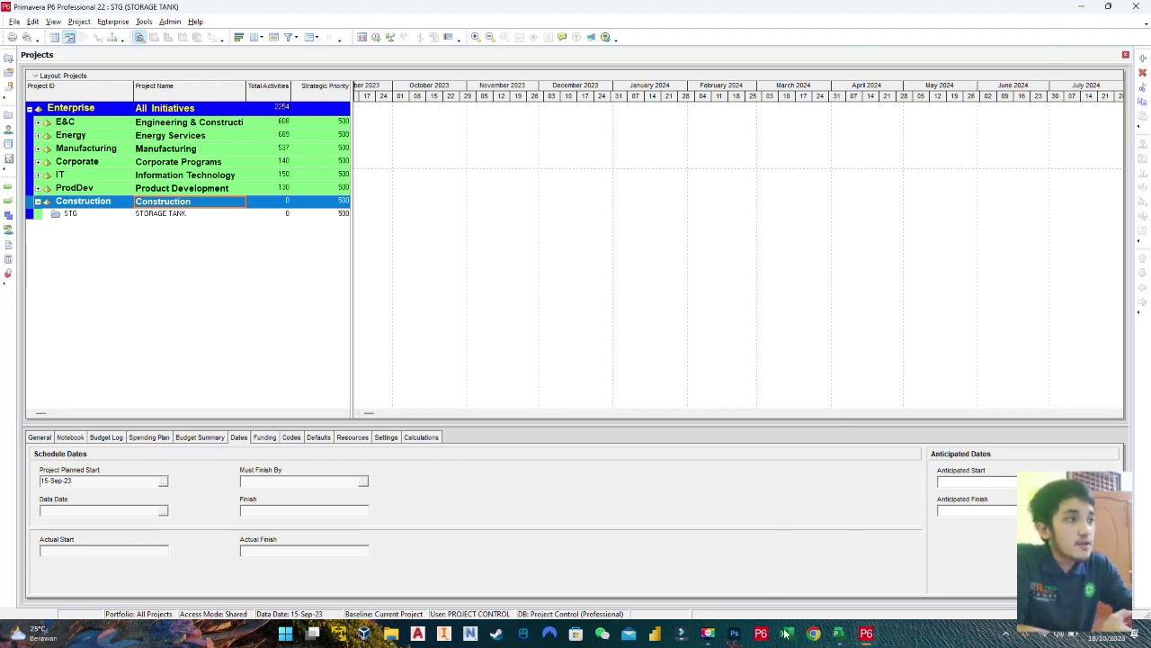
Step: Switch to Microsoft Project and examine the full Storage tank task list and Gantt chart
click(841, 634)
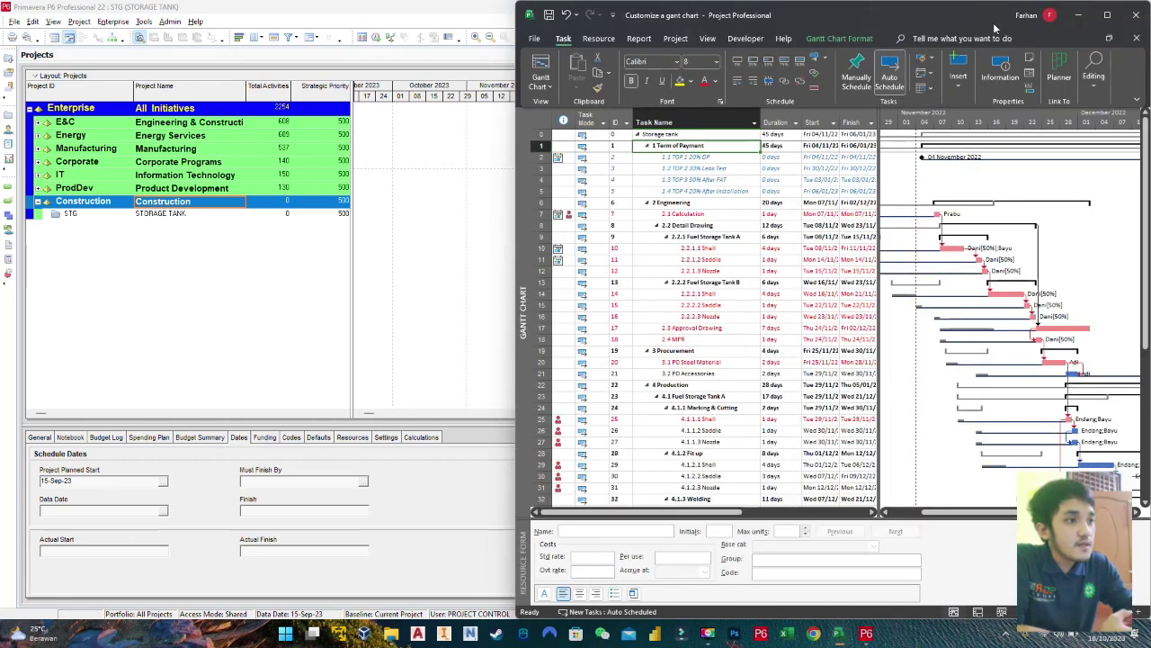
click(1115, 19)
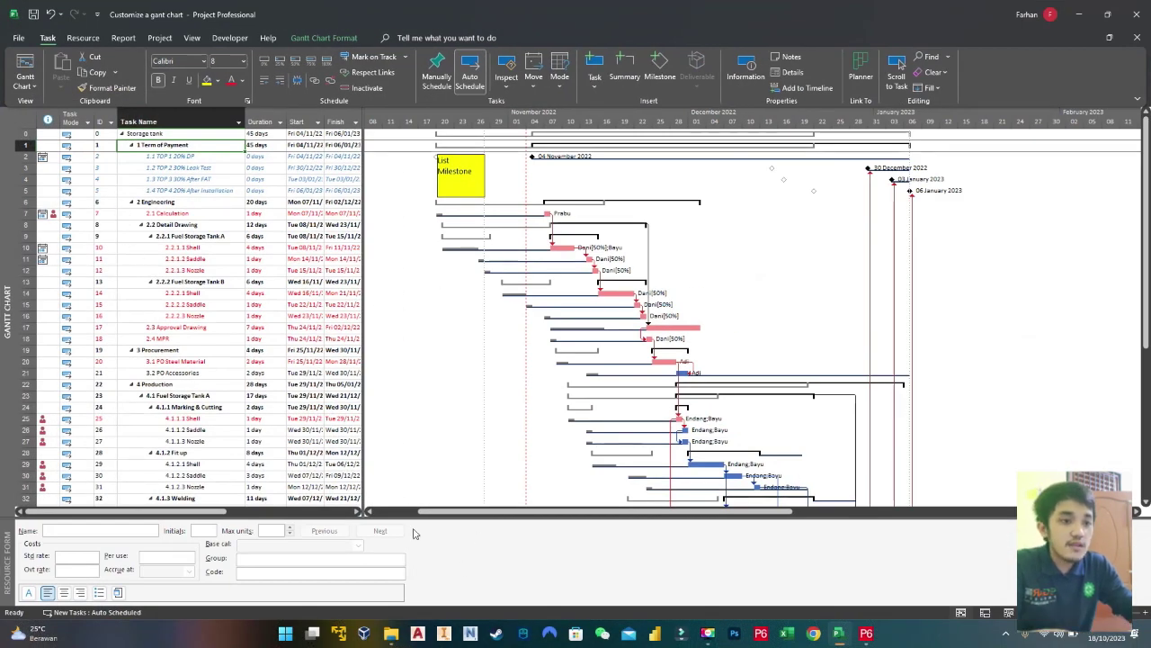
drag(375, 516, 375, 558)
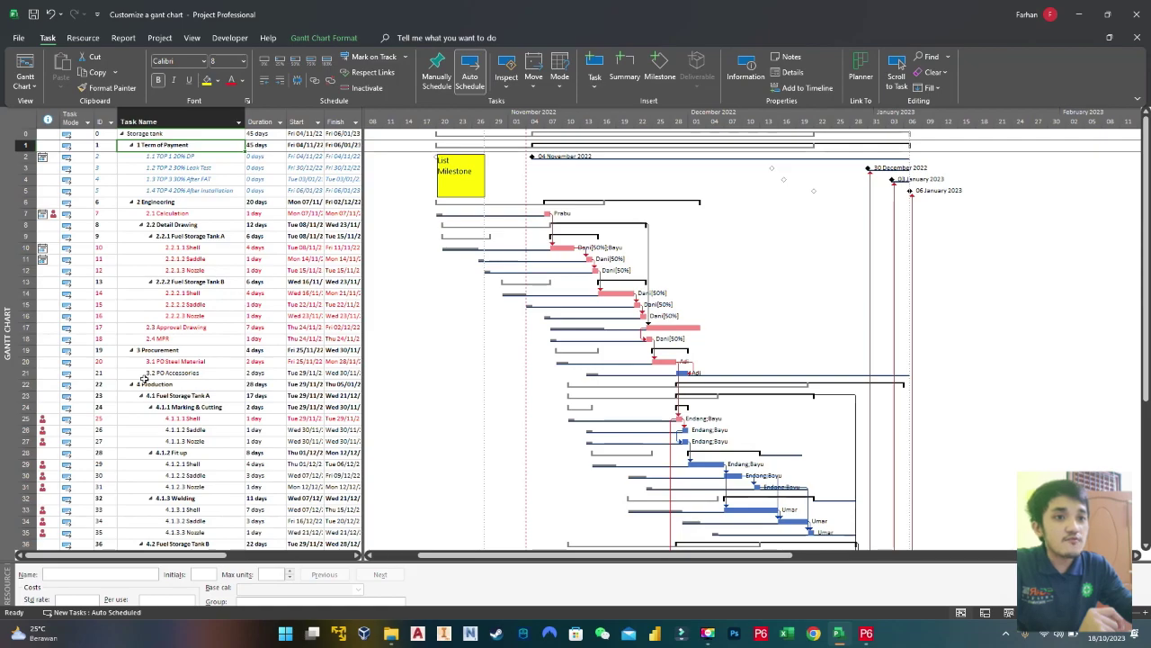
scroll(304, 313, down, 15)
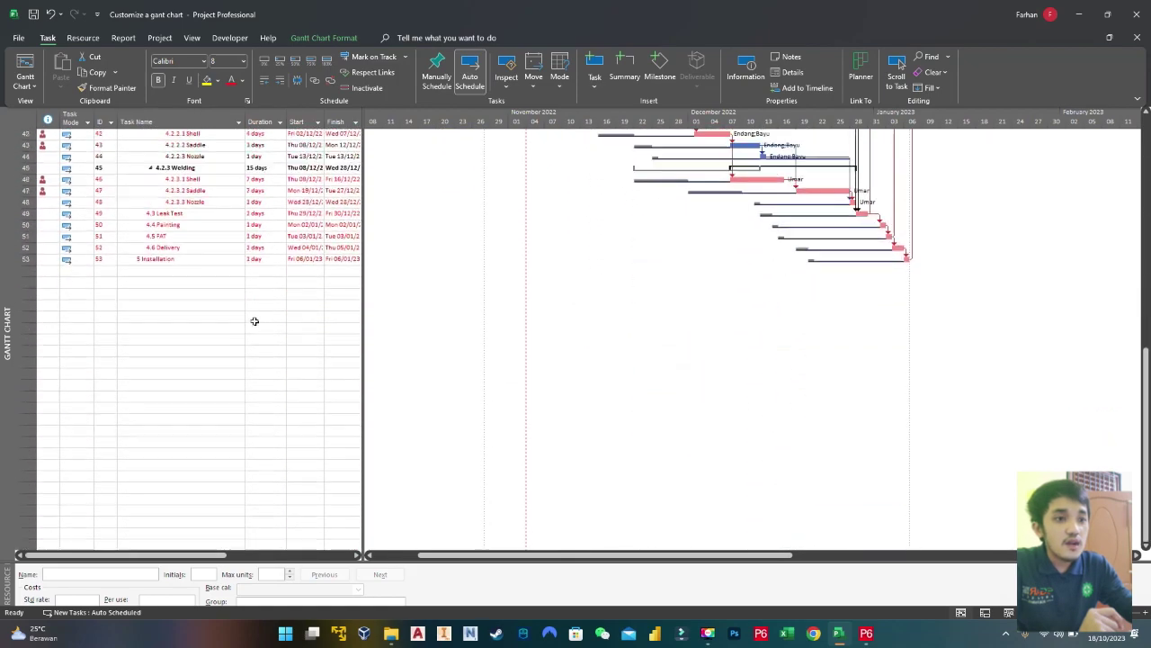
scroll(252, 319, up, 12)
scroll(329, 332, up, 3)
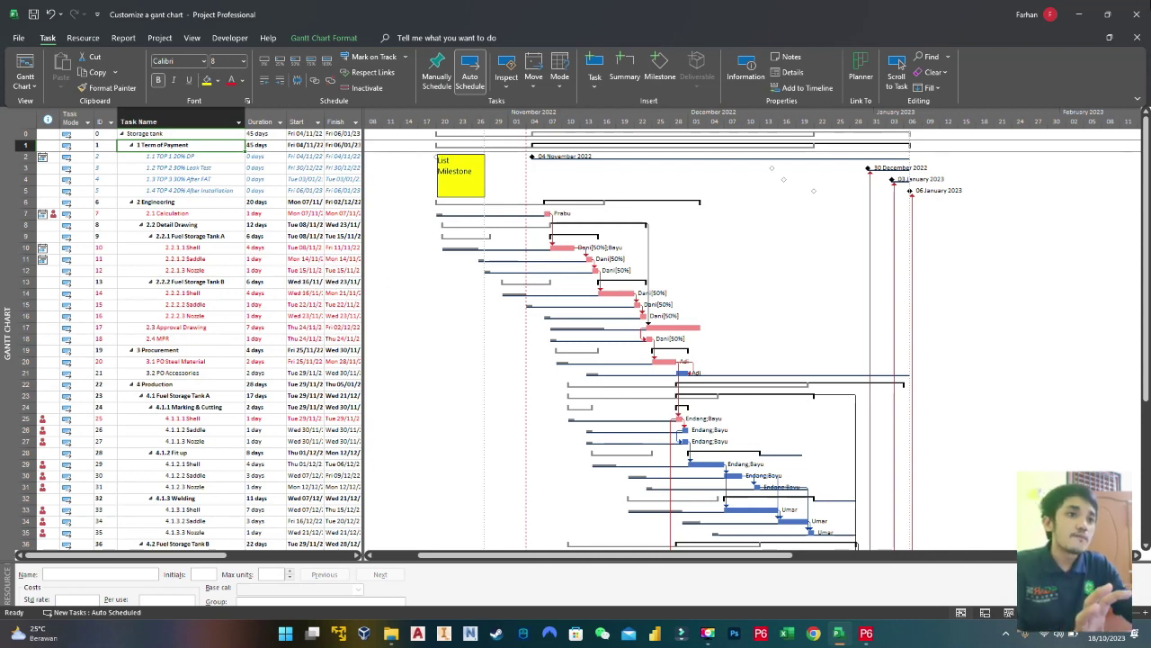
double_click(899, 14)
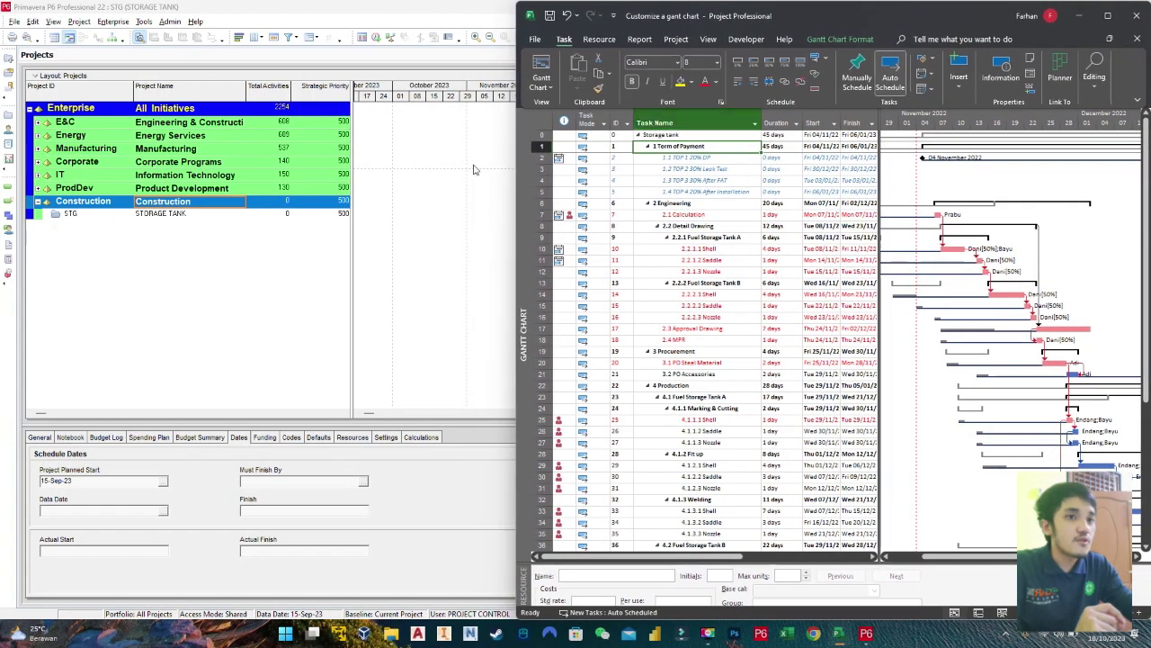
Step: Switch back to Primavera P6 and open the STORAGE TANK project under Construction
click(144, 265)
click(100, 216)
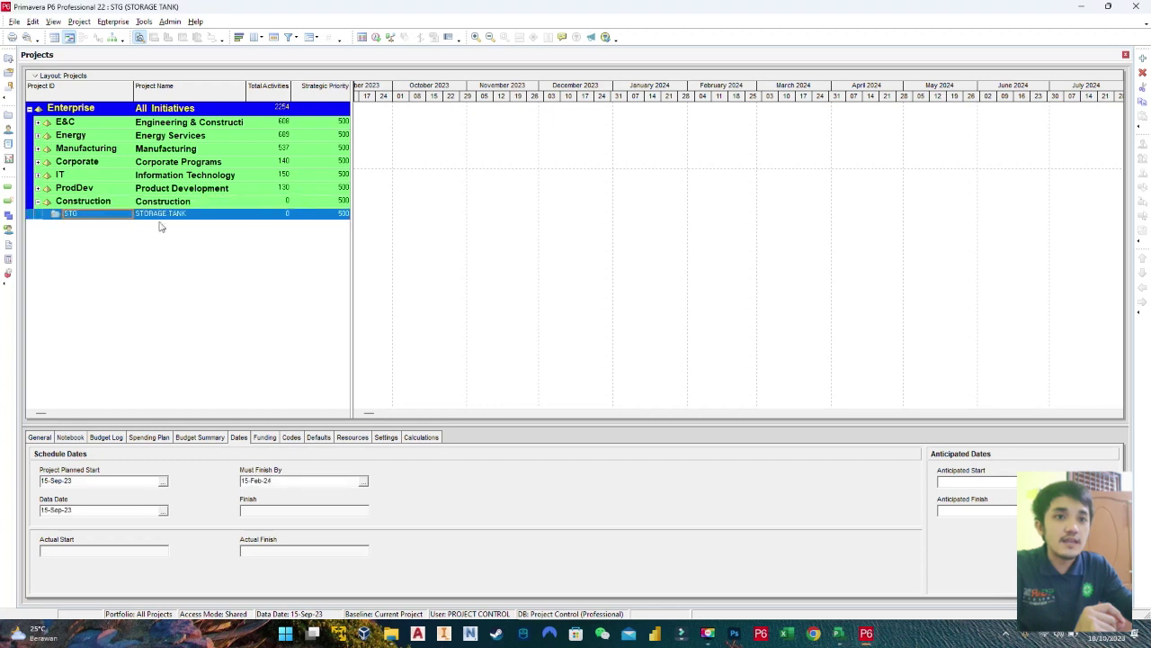
click(38, 202)
click(38, 202)
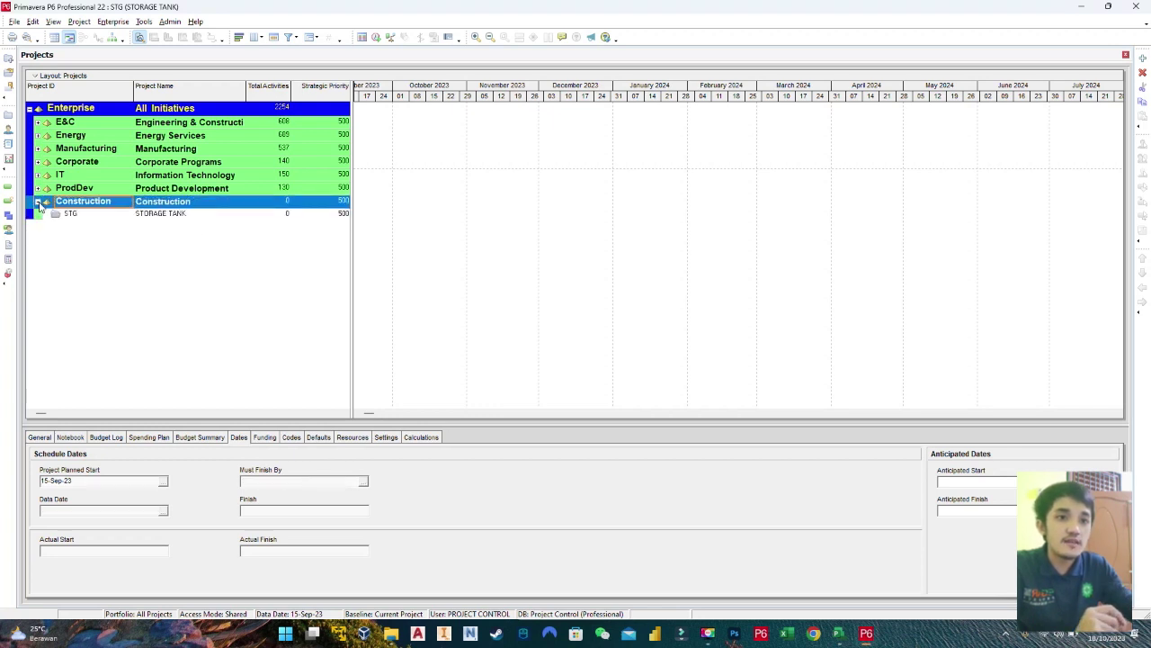
click(172, 214)
right_click(169, 219)
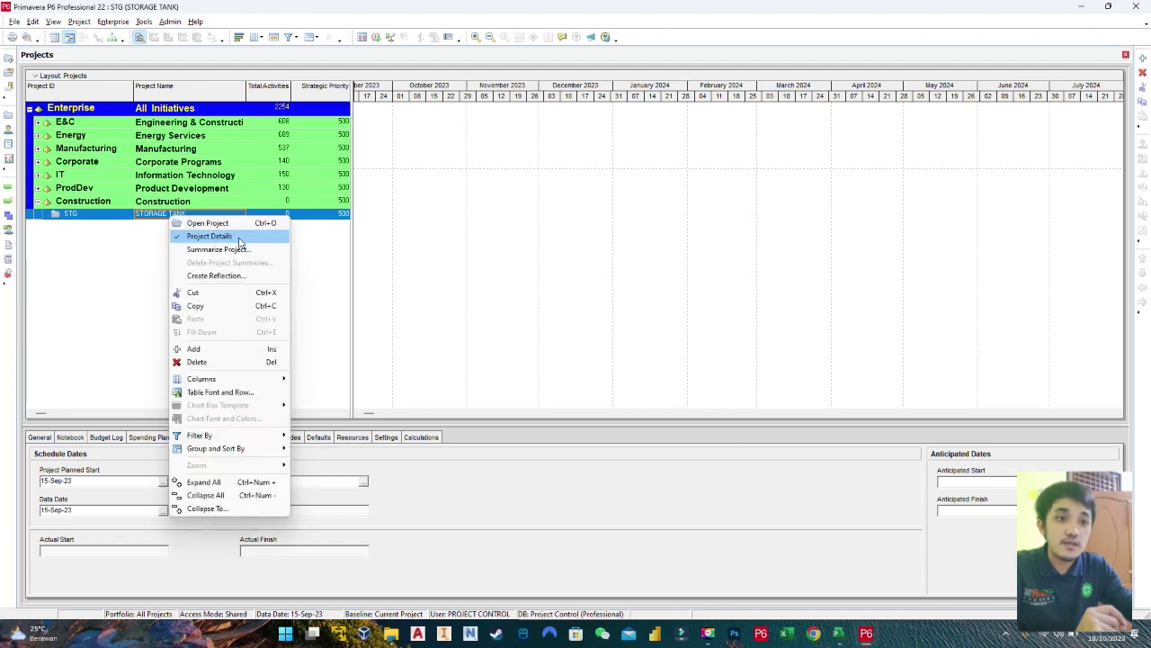
click(204, 225)
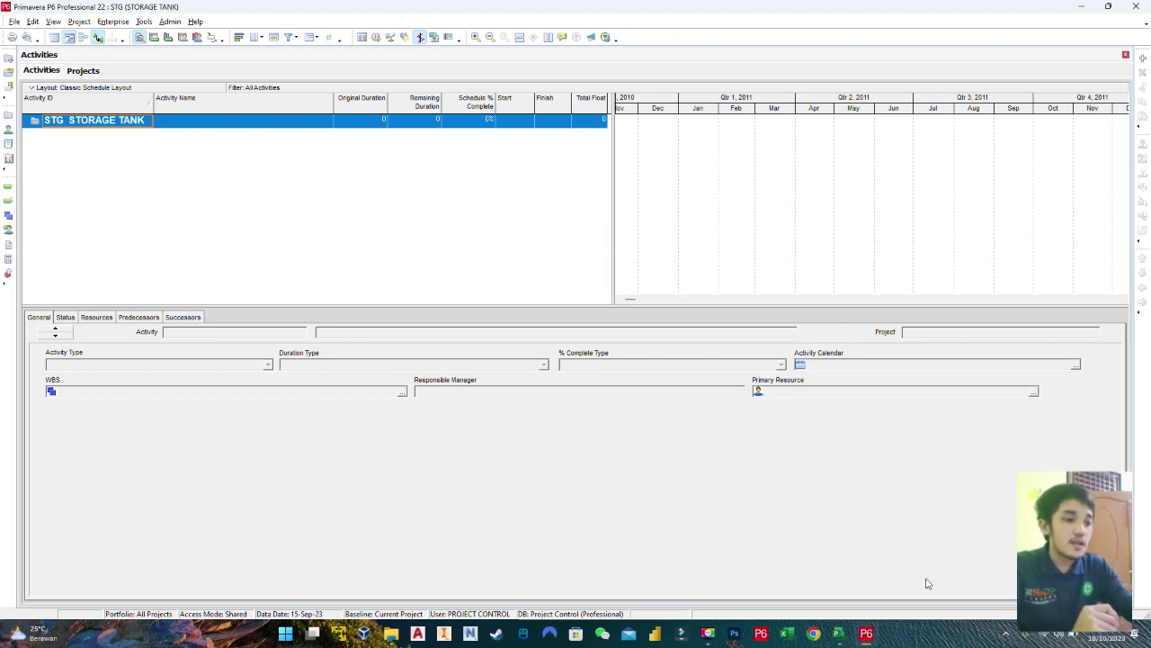
Step: Examine the Term of Payment tasks in Microsoft Project, then return to Primavera P6
click(838, 634)
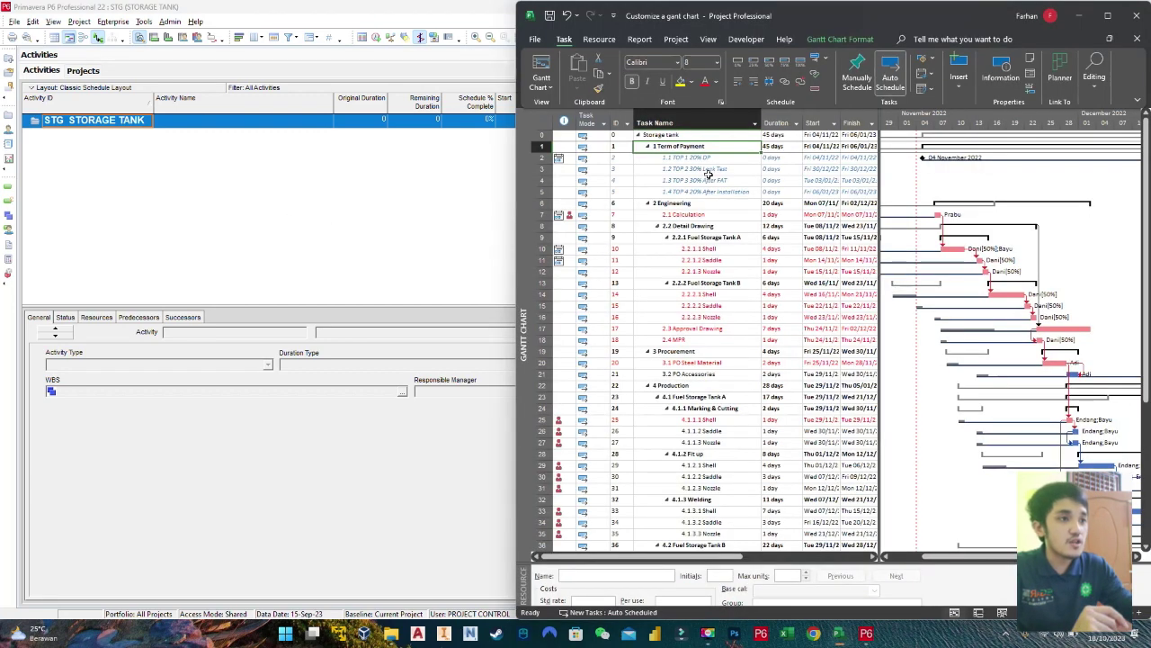
click(645, 169)
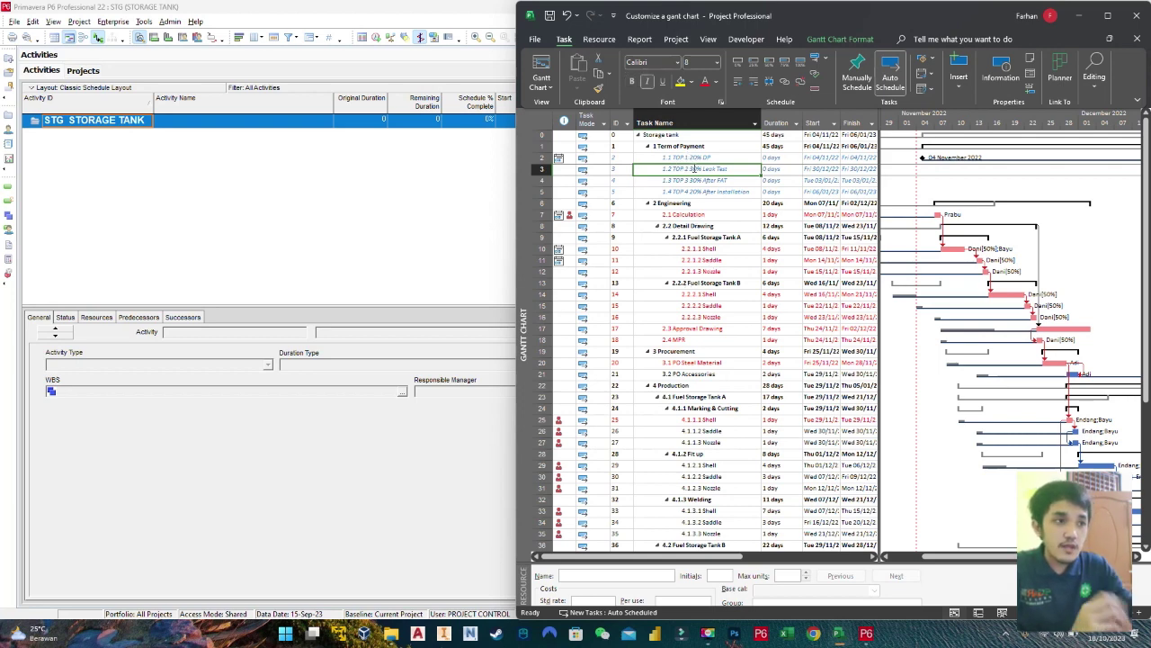
click(331, 228)
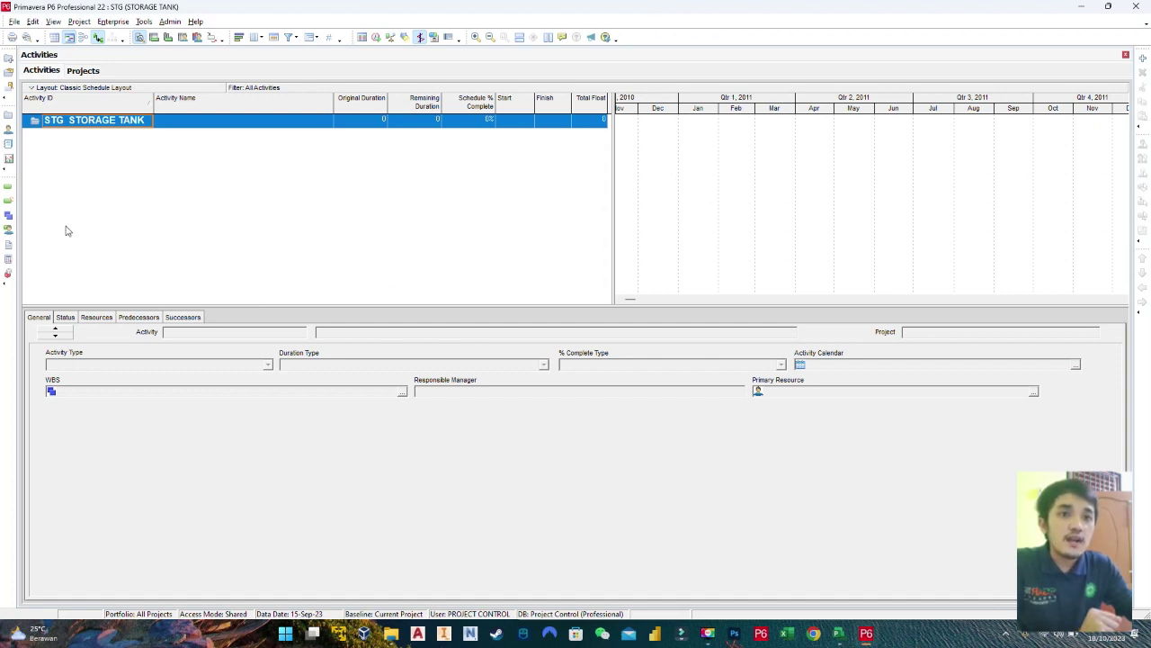
Step: Open the WBS view of the STORAGE TANK project and show the Gantt chart beside the WBS table
click(8, 217)
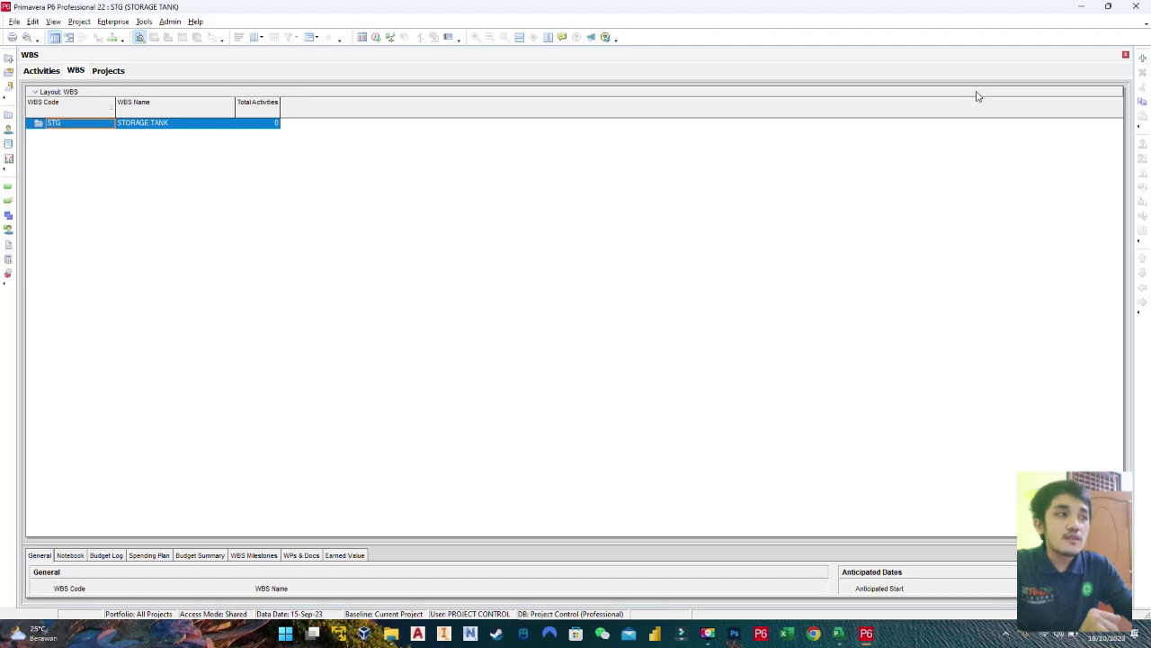
click(1125, 55)
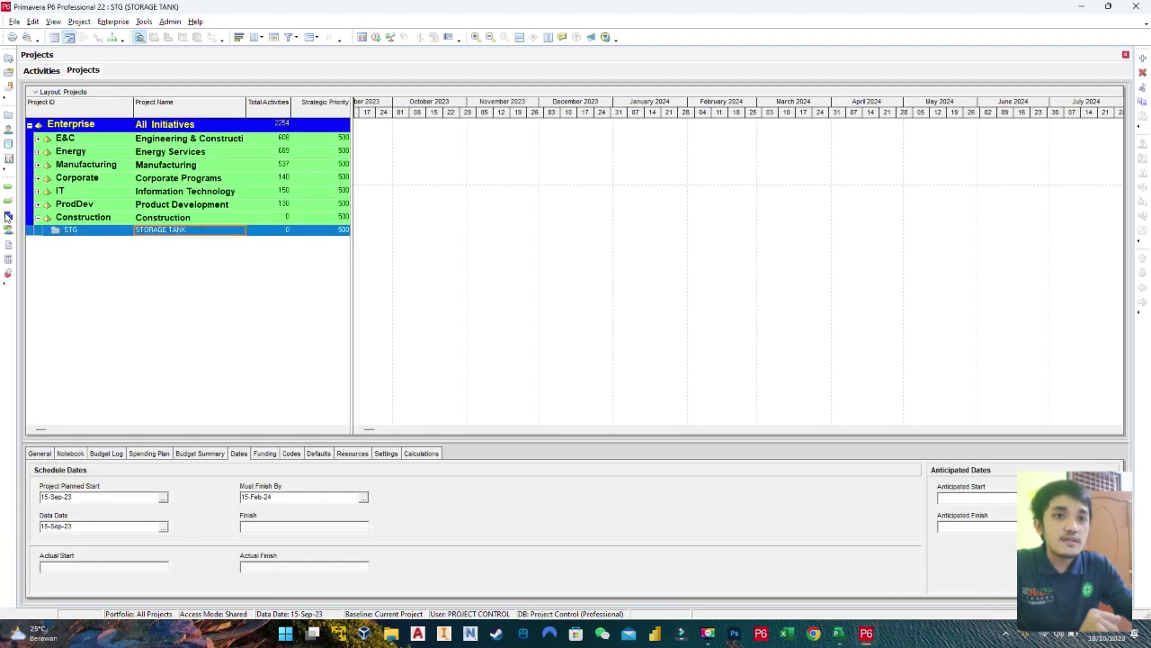
click(80, 22)
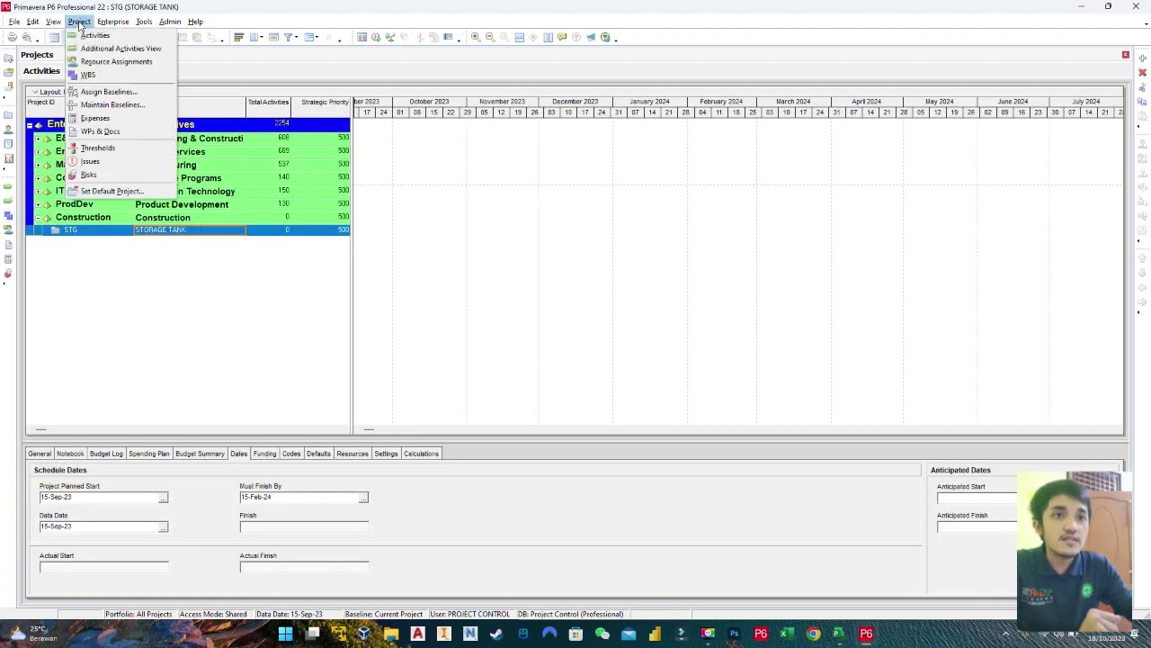
click(88, 75)
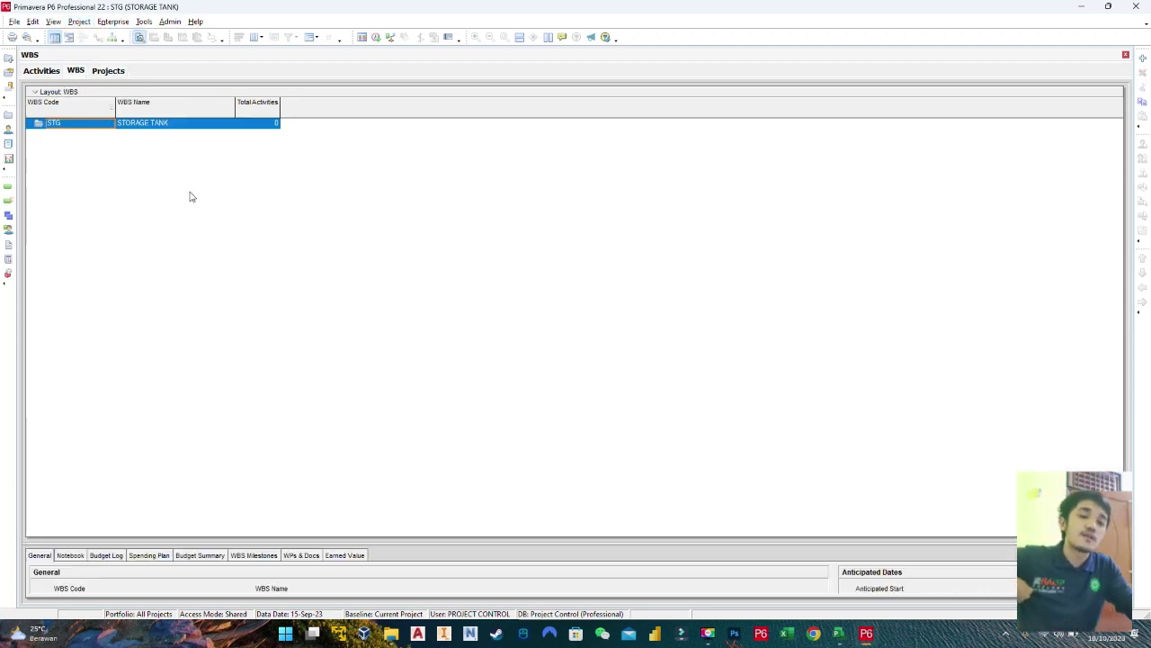
click(70, 37)
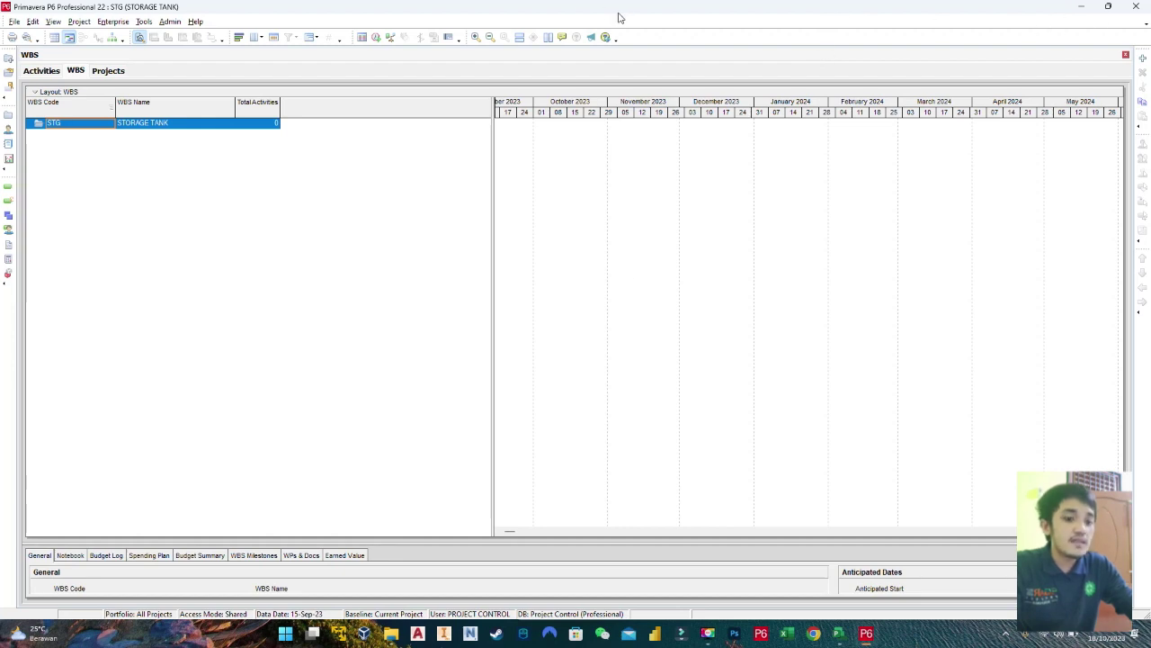
Step: Arrange Primavera P6 and Microsoft Project side by side, with the file browser window out of the way
key(super+Left)
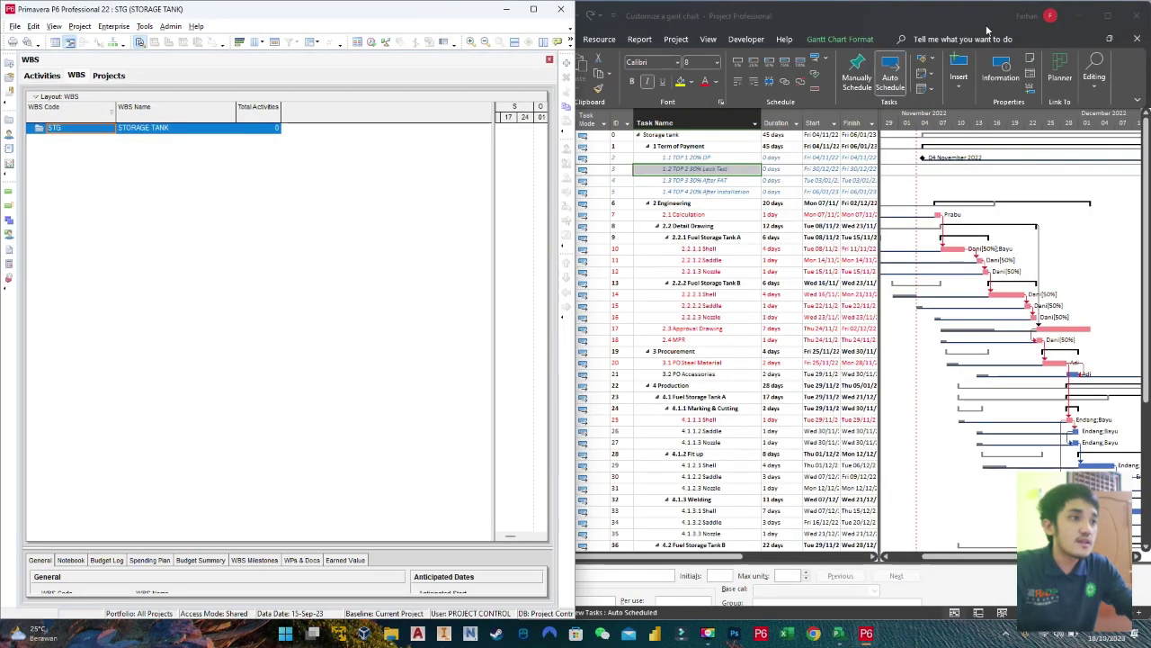
click(936, 13)
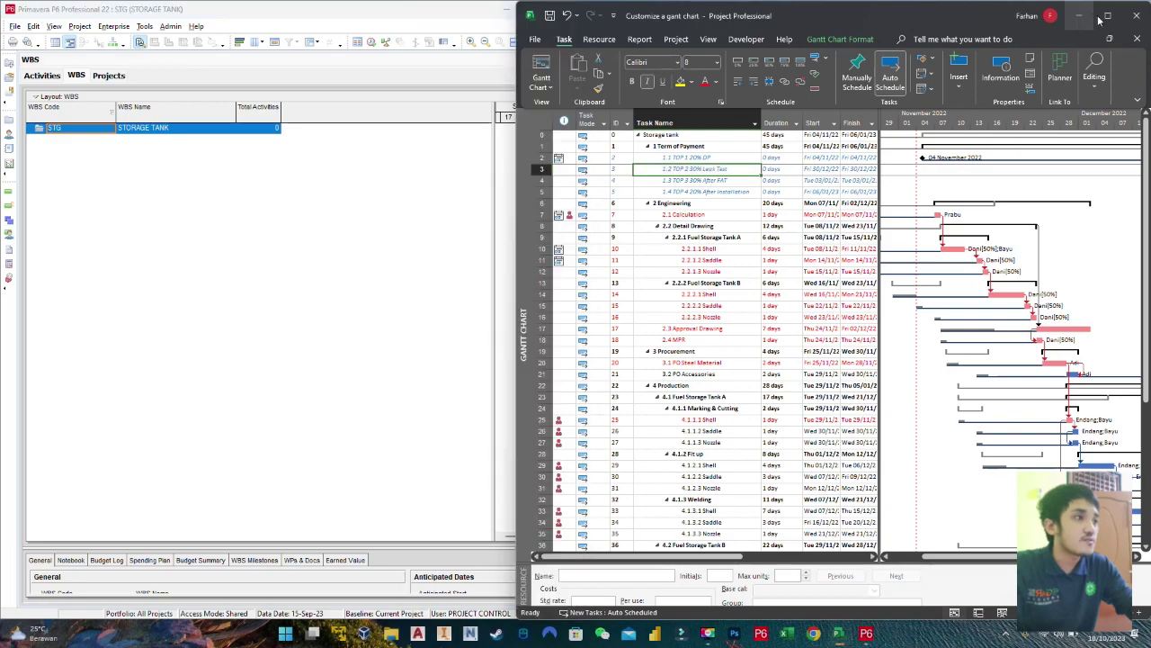
mouse_move(1108, 20)
click(1071, 59)
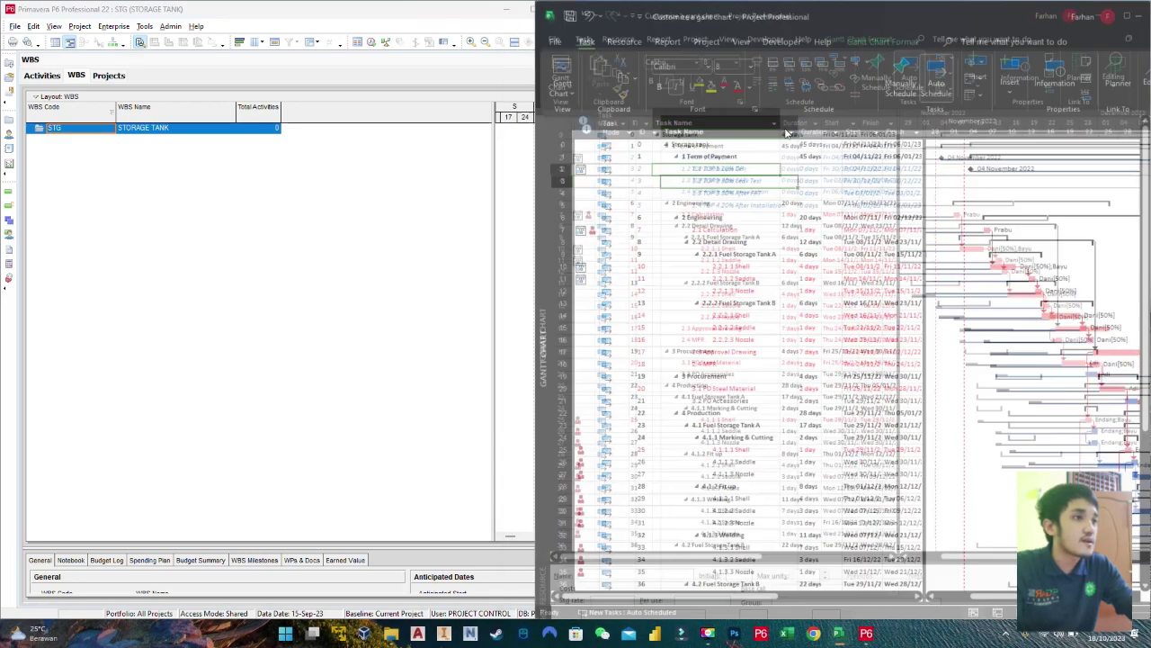
click(376, 309)
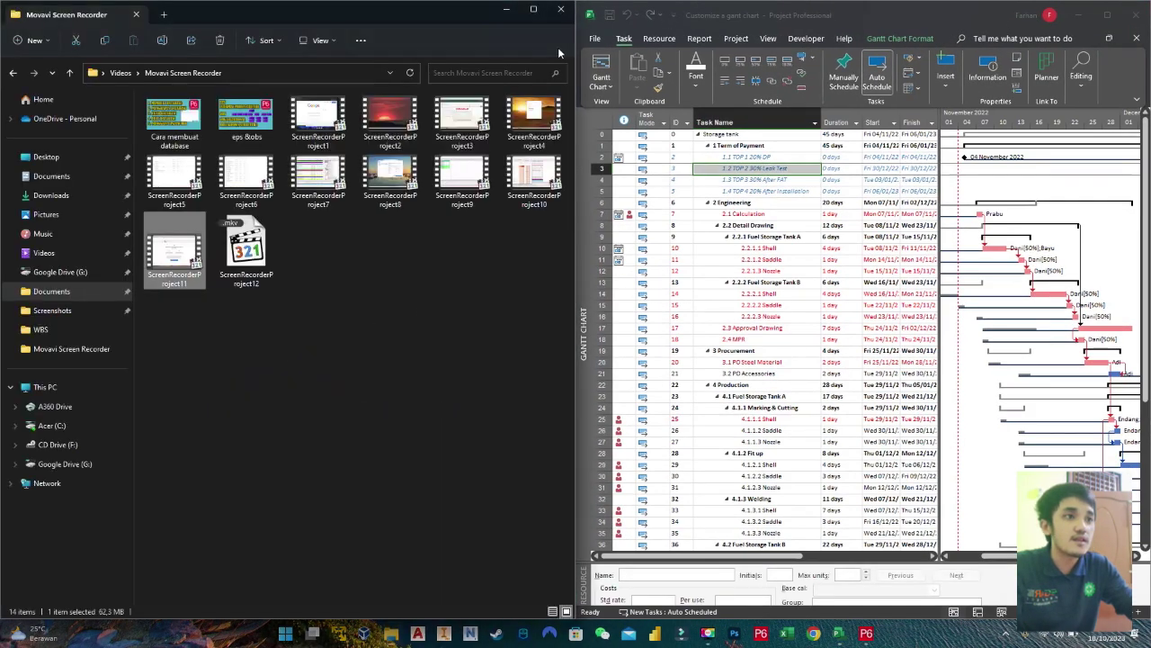
click(502, 10)
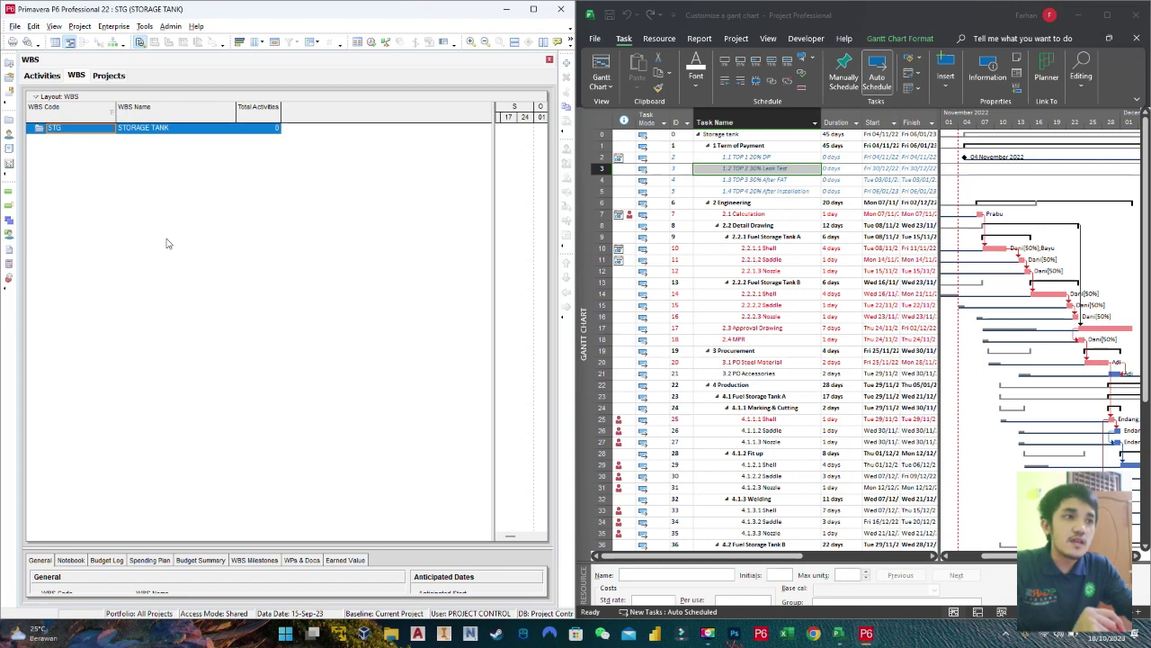
Step: Add a WBS element under STORAGE TANK and name it Term of Payment
right_click(62, 168)
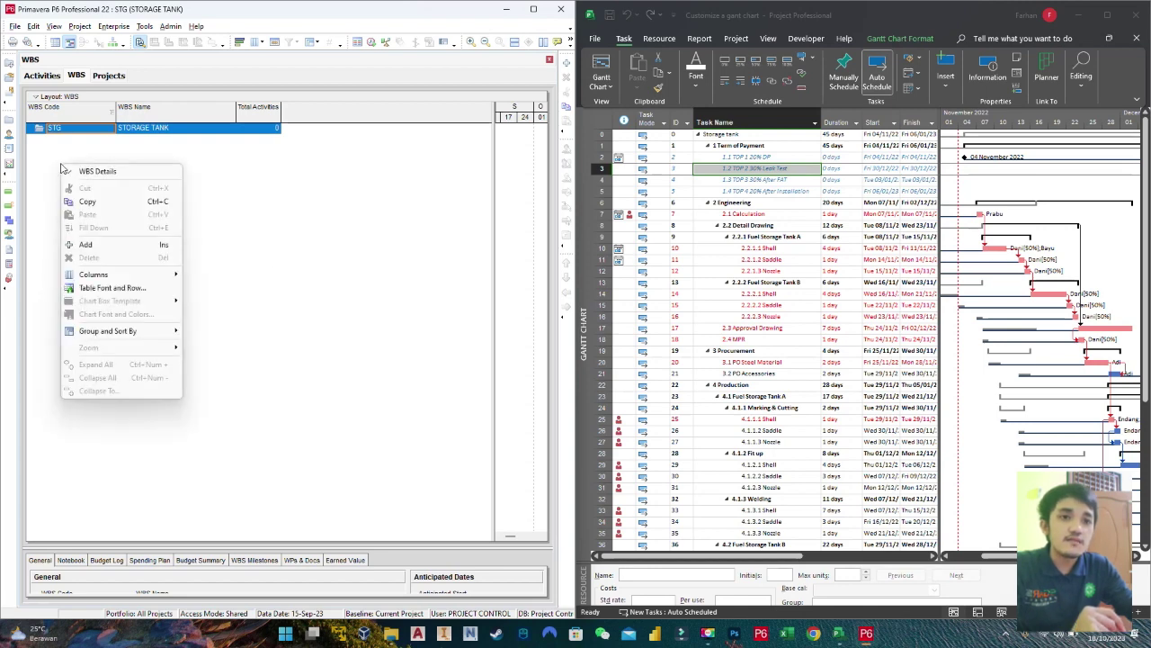
click(90, 249)
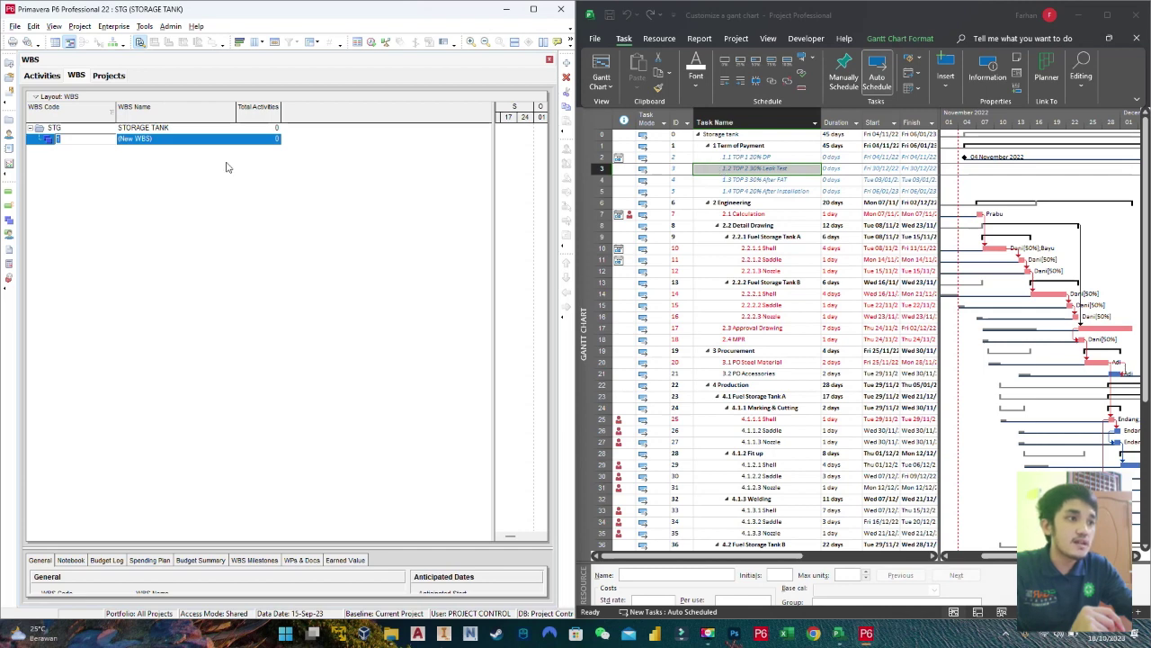
click(144, 141)
click(166, 139)
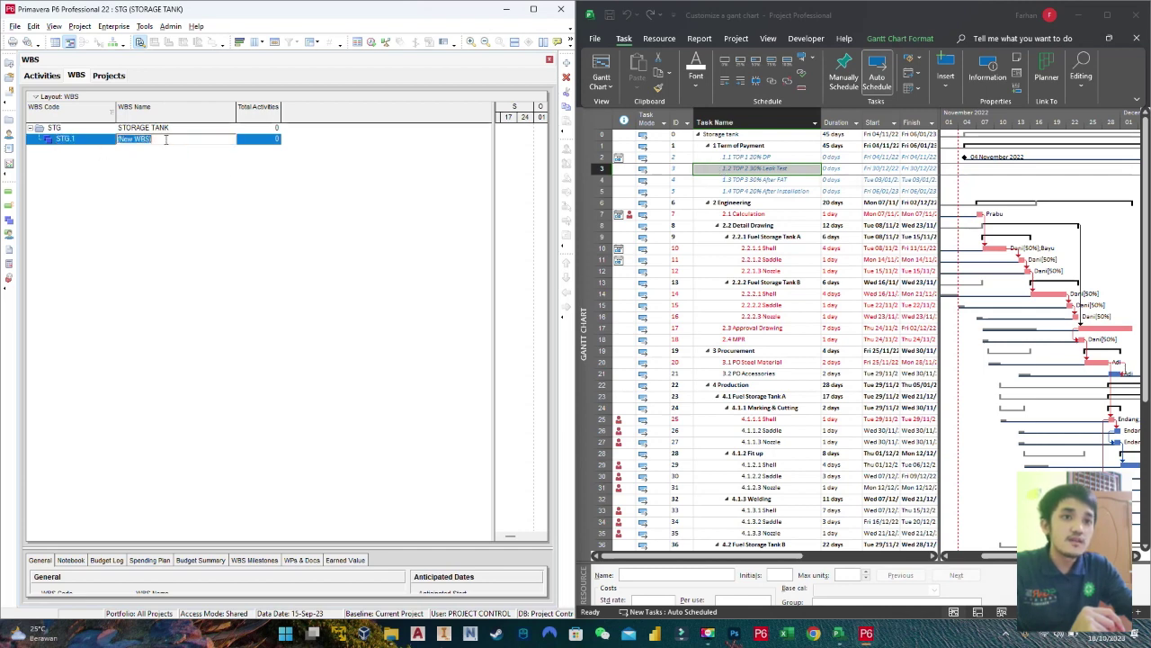
text(Term of Payment)
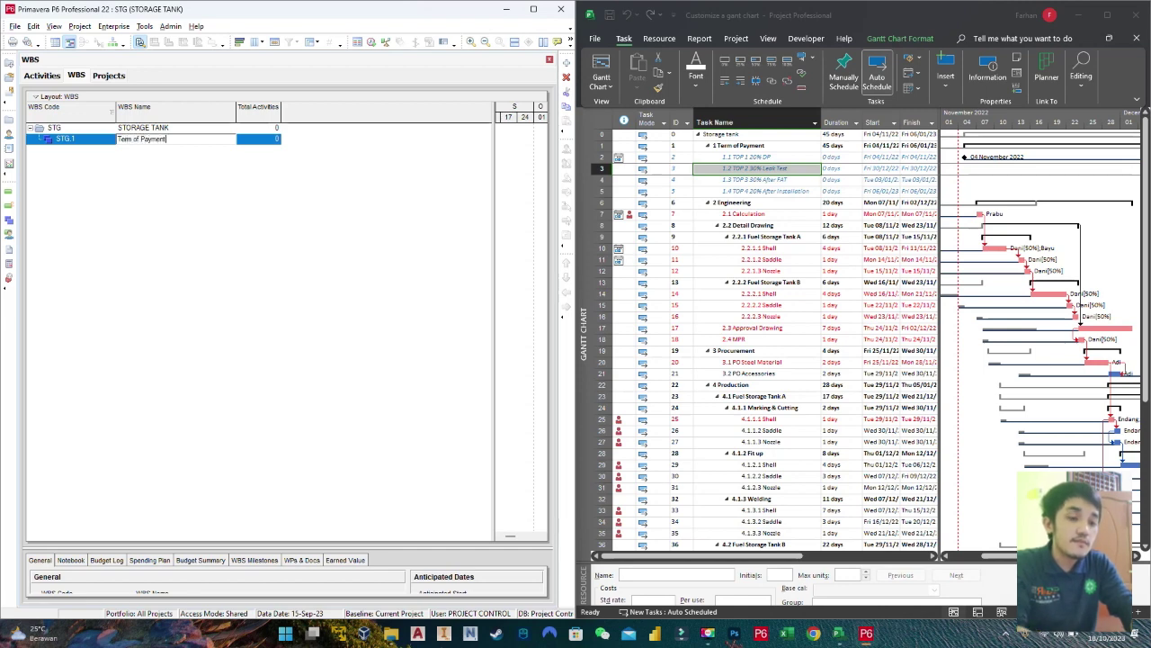
key(Return)
Step: Set the WBS code of the Term of Payment element to TOP
click(95, 142)
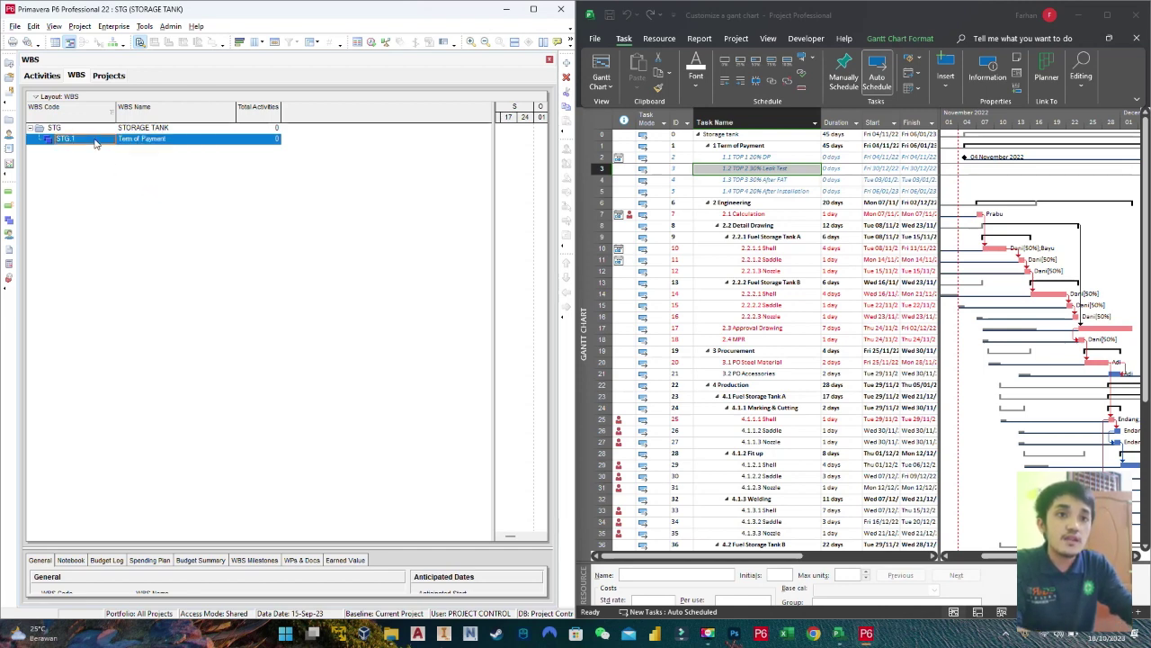
click(94, 139)
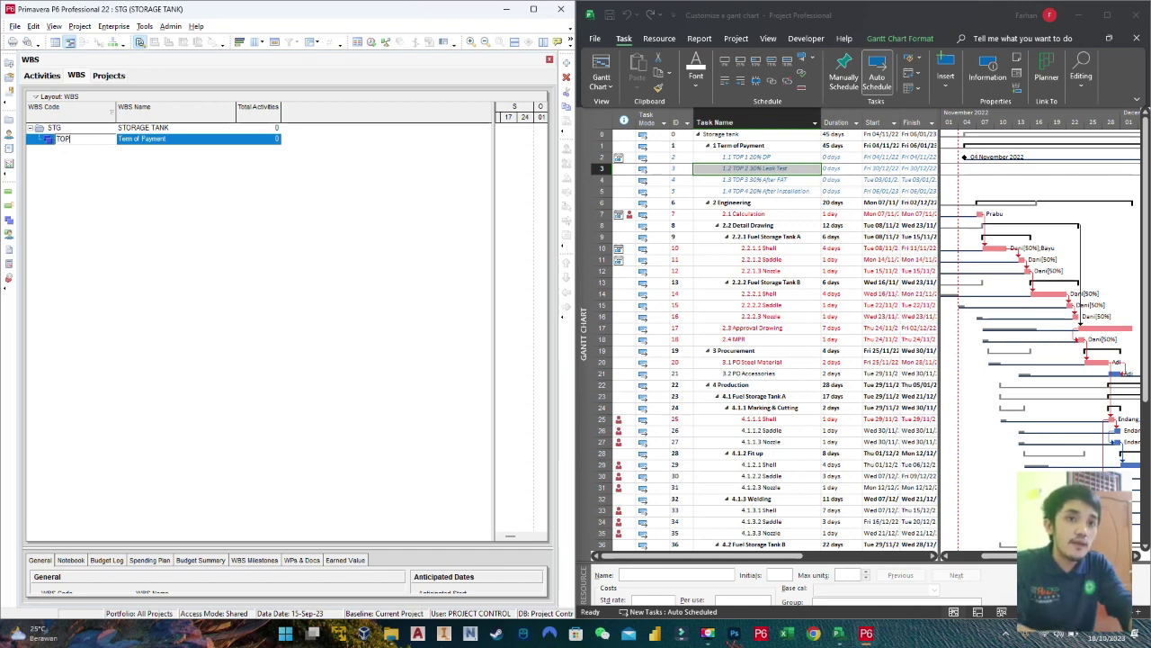
click(126, 231)
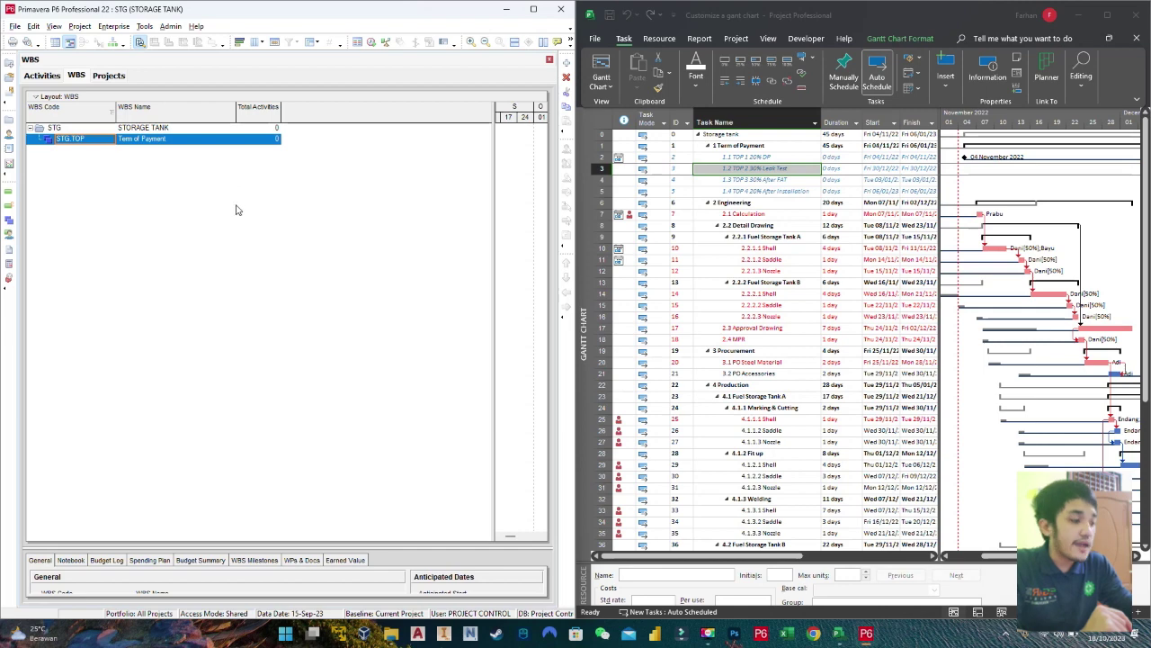
Step: Add a WBS element under Term of Payment and name it Engineering
right_click(199, 237)
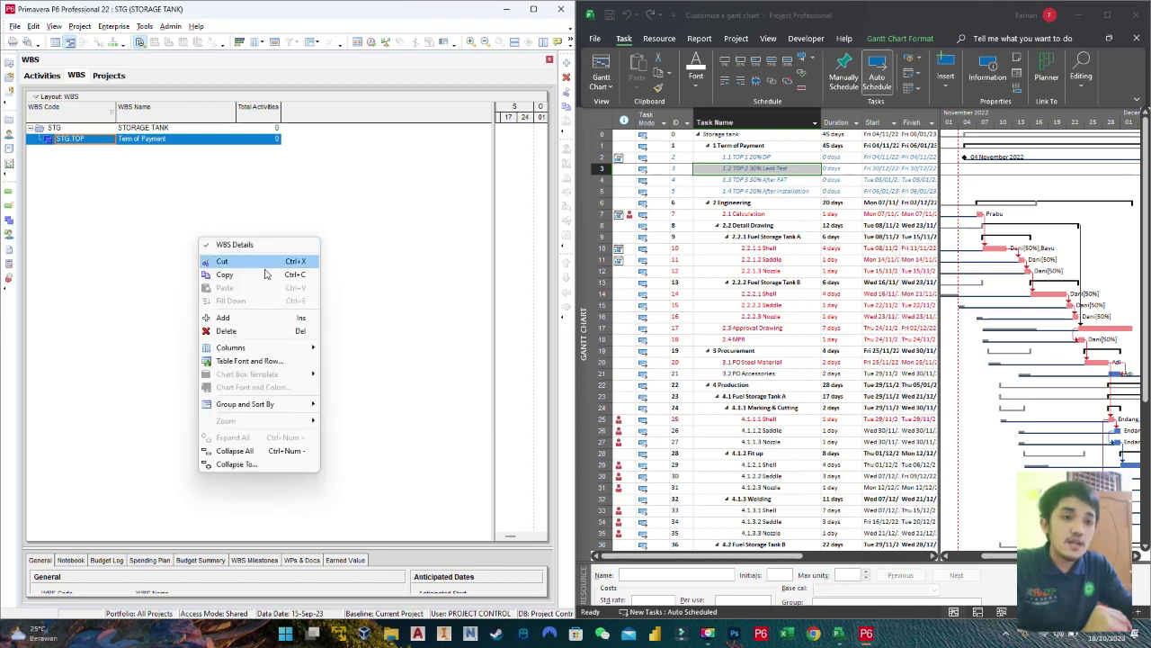
click(149, 241)
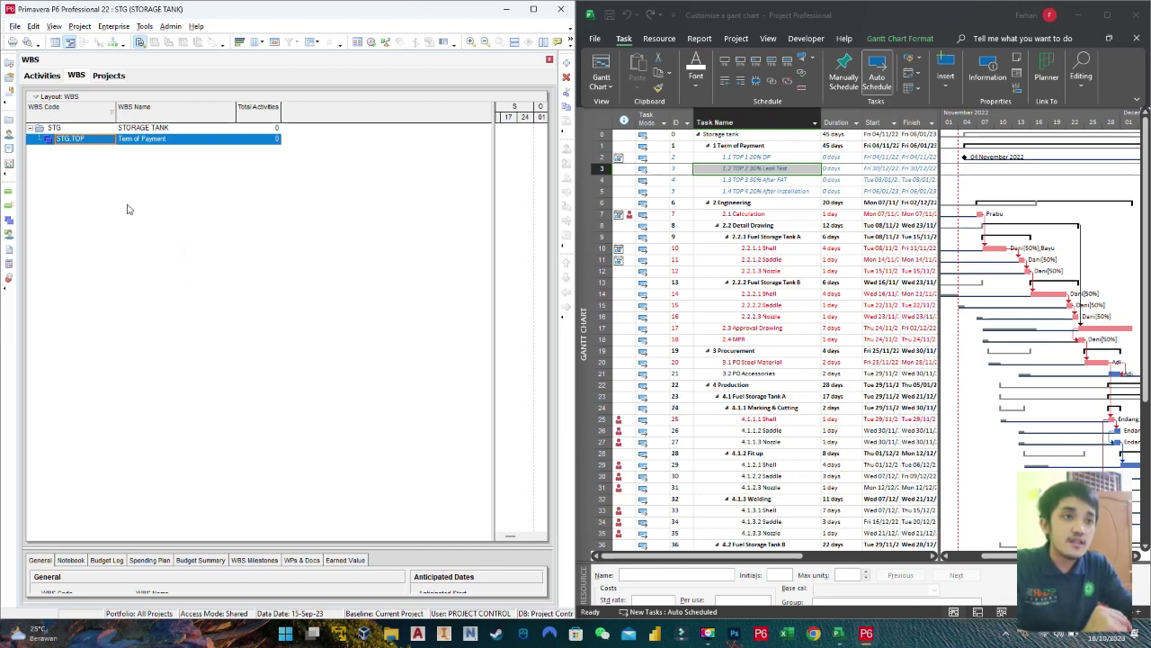
click(567, 63)
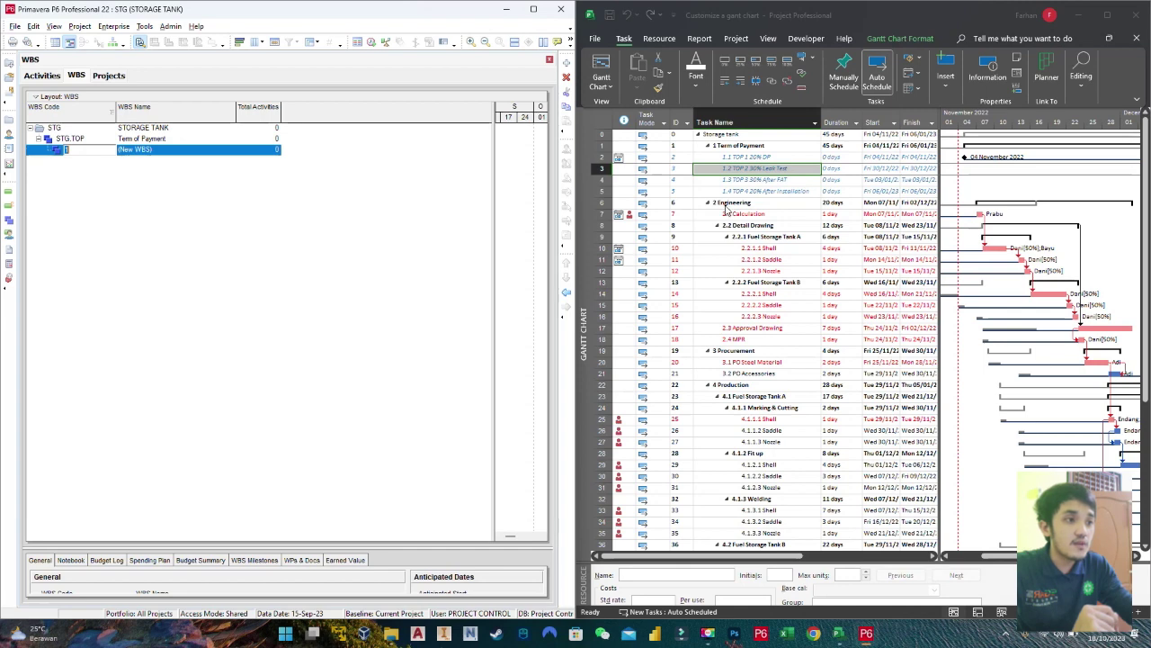
click(151, 151)
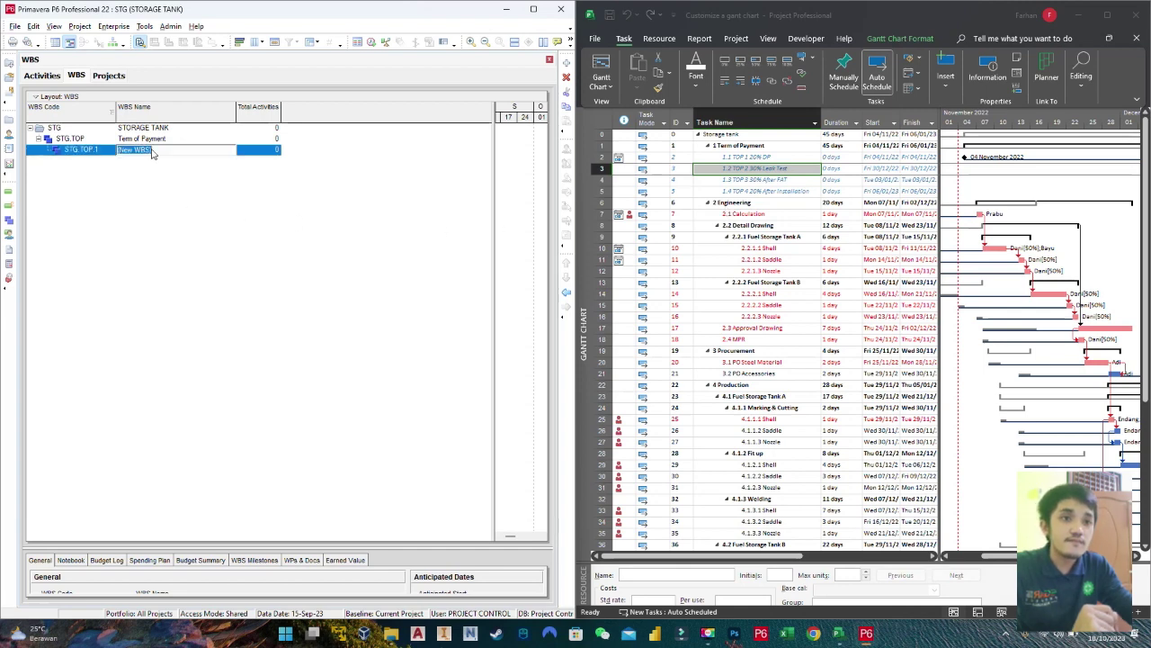
text(En)
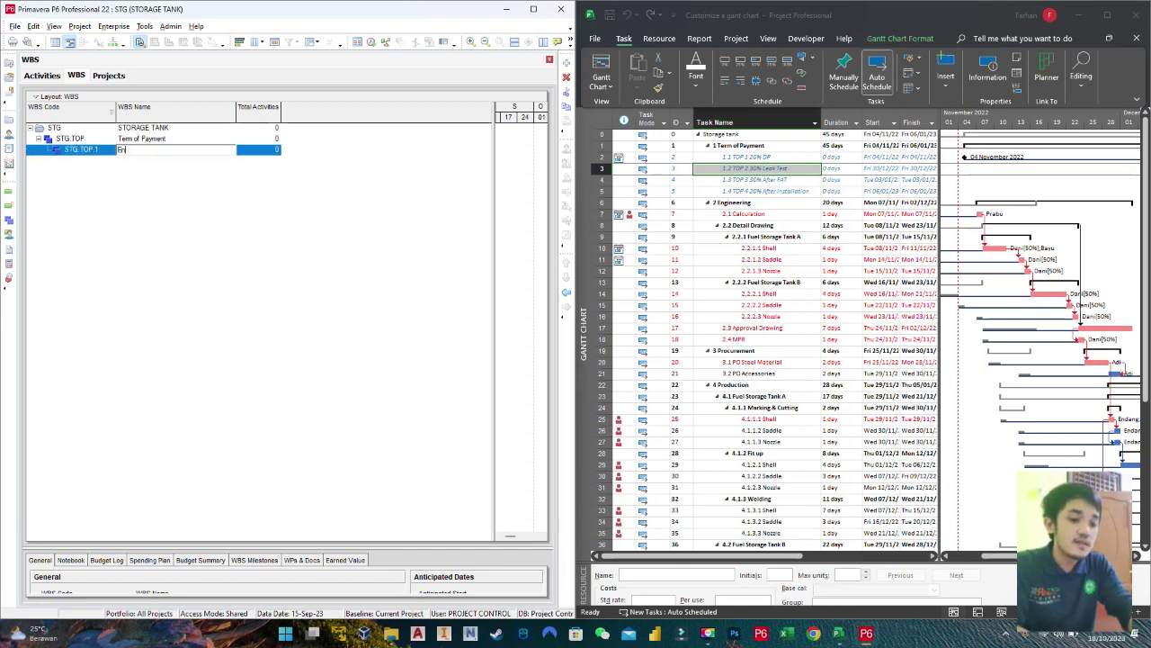
text(gineering)
key(Return)
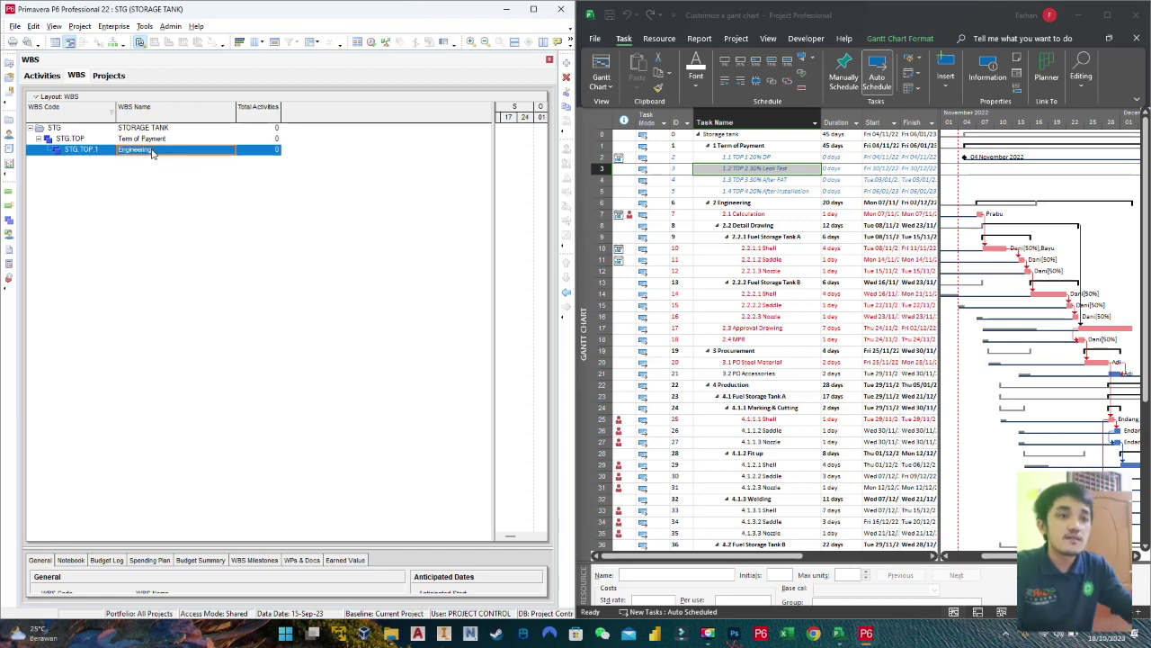
click(95, 140)
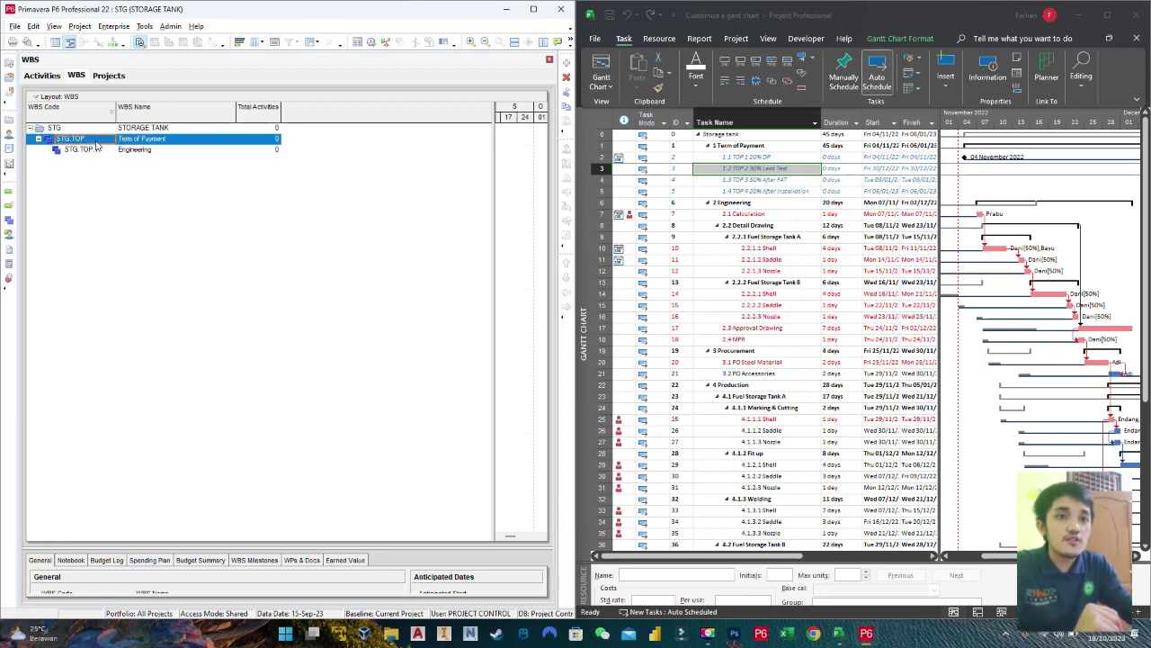
click(96, 141)
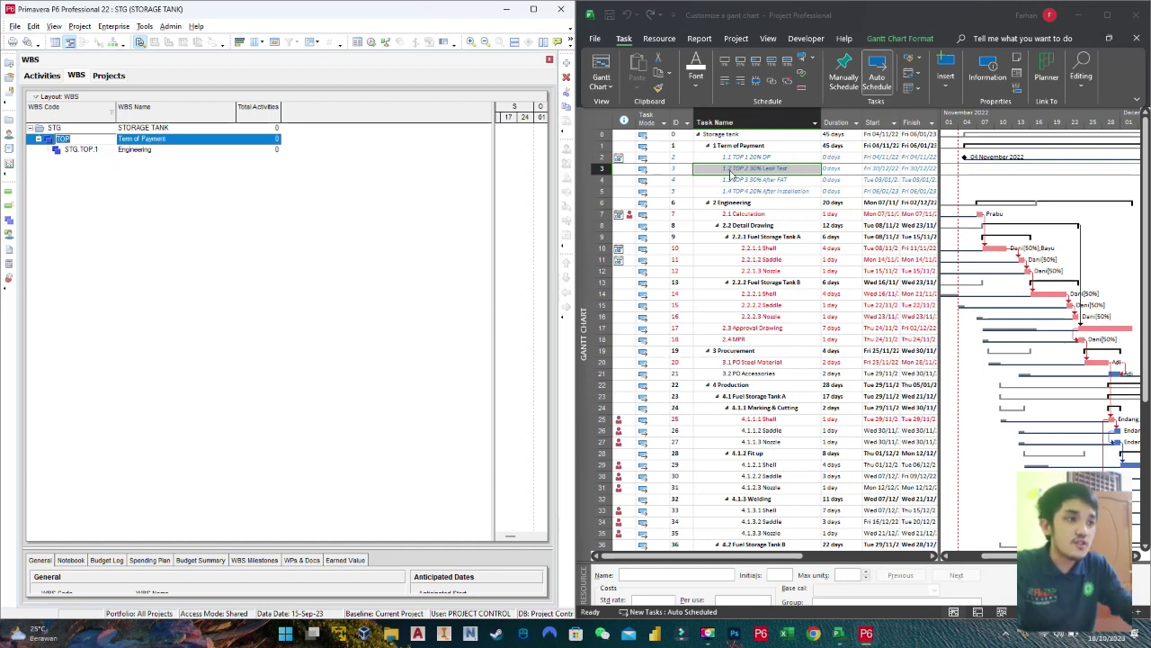
click(153, 149)
click(88, 137)
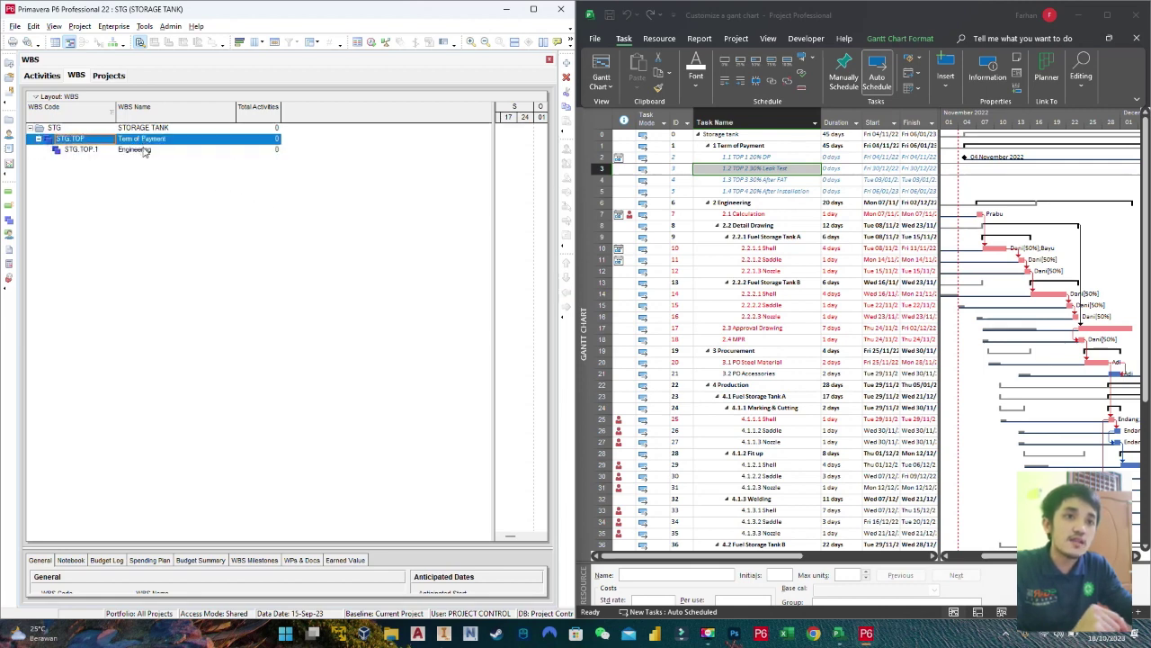
click(105, 151)
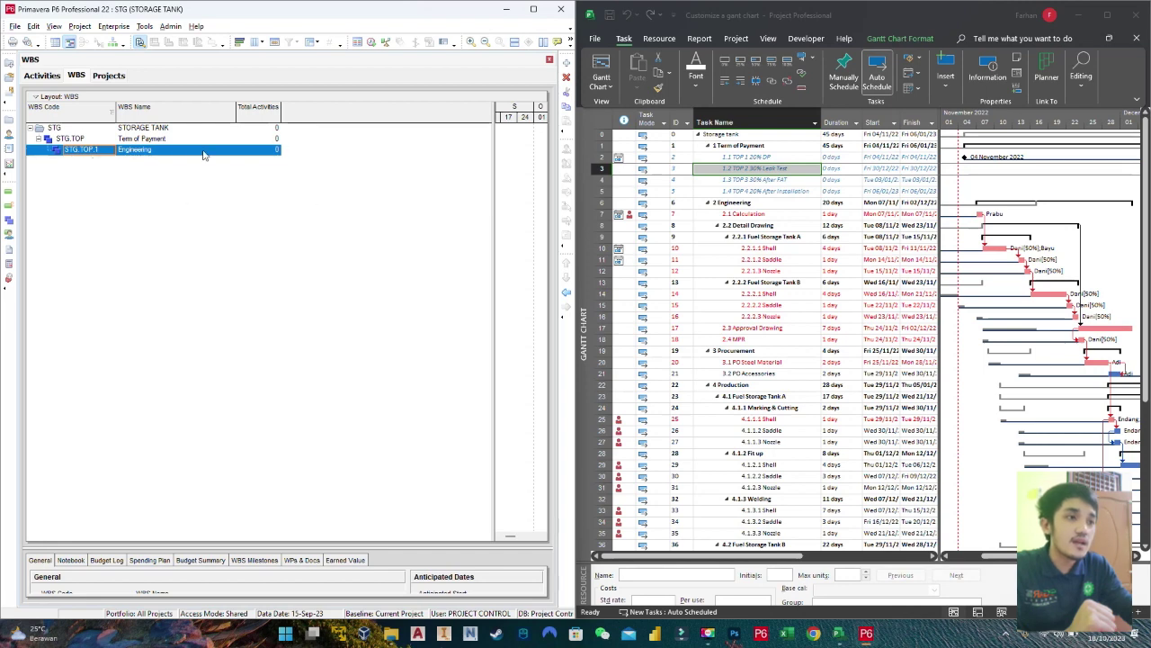
click(708, 145)
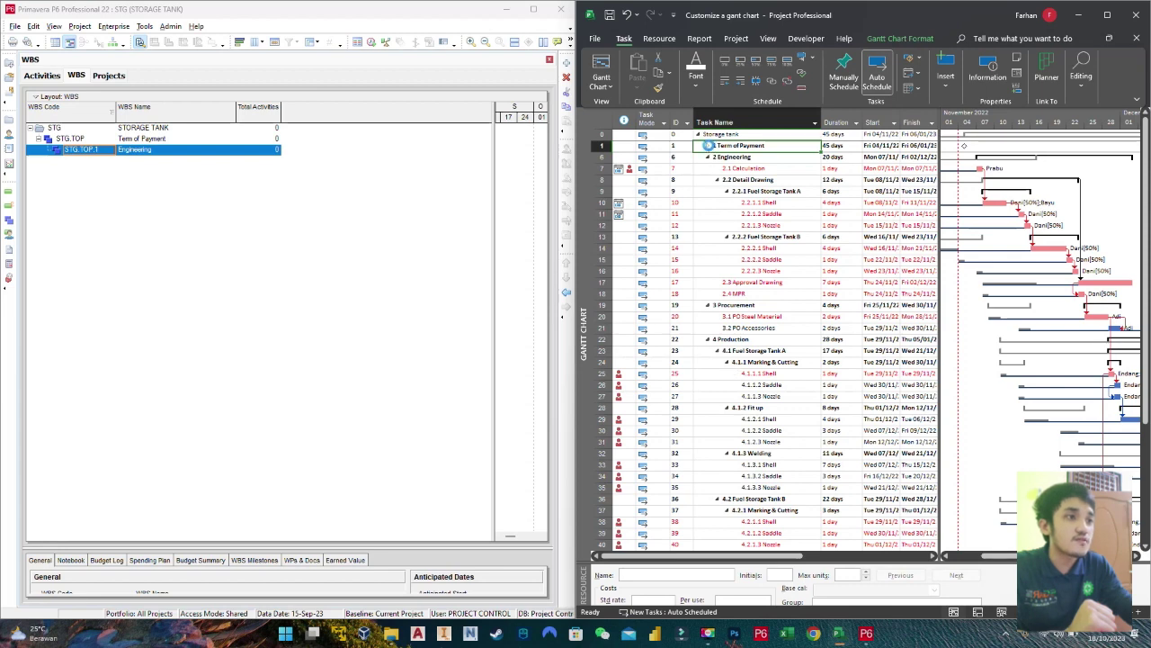
click(708, 146)
Step: Set the WBS code of the STORAGE TANK project to ST
click(89, 129)
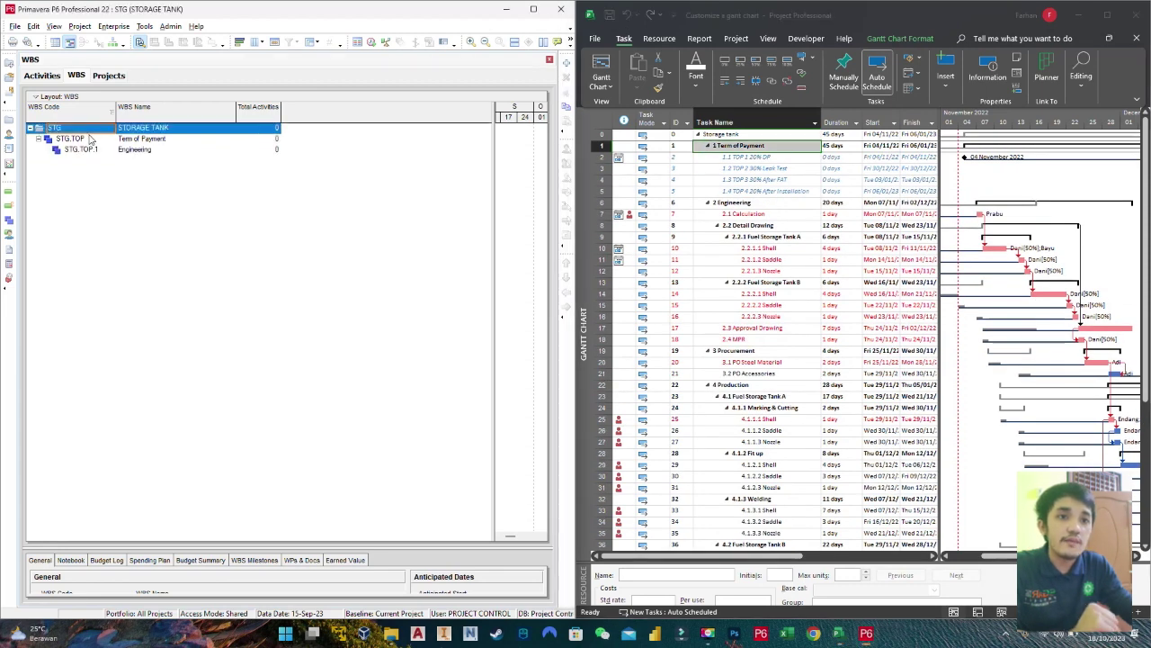
click(90, 139)
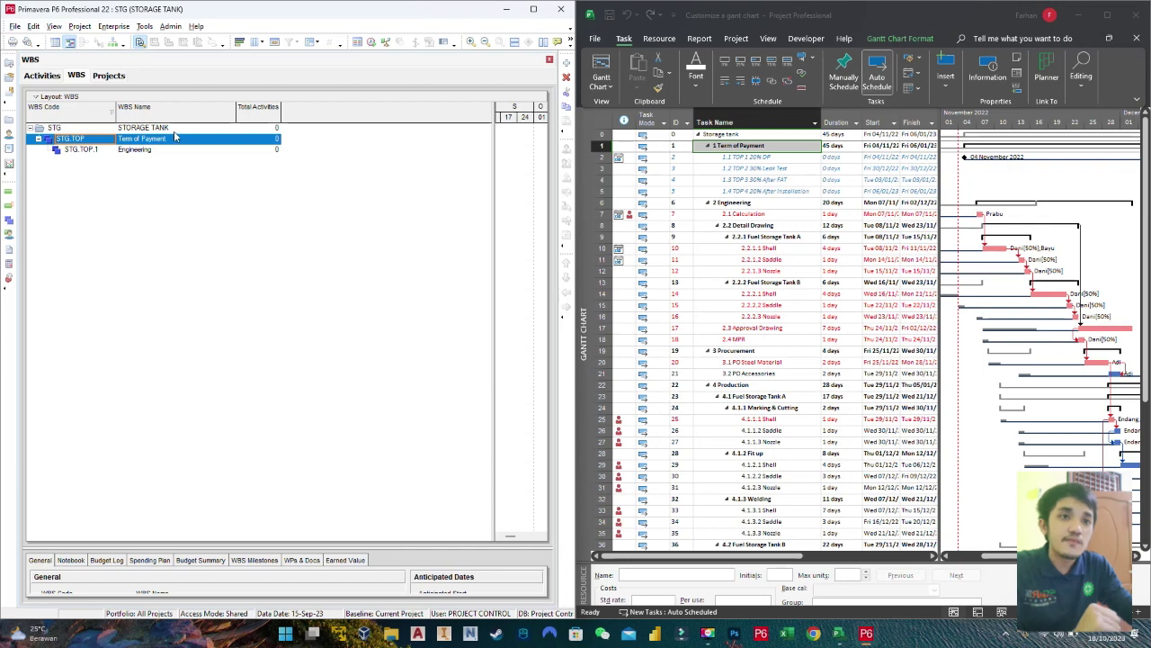
click(75, 131)
click(79, 130)
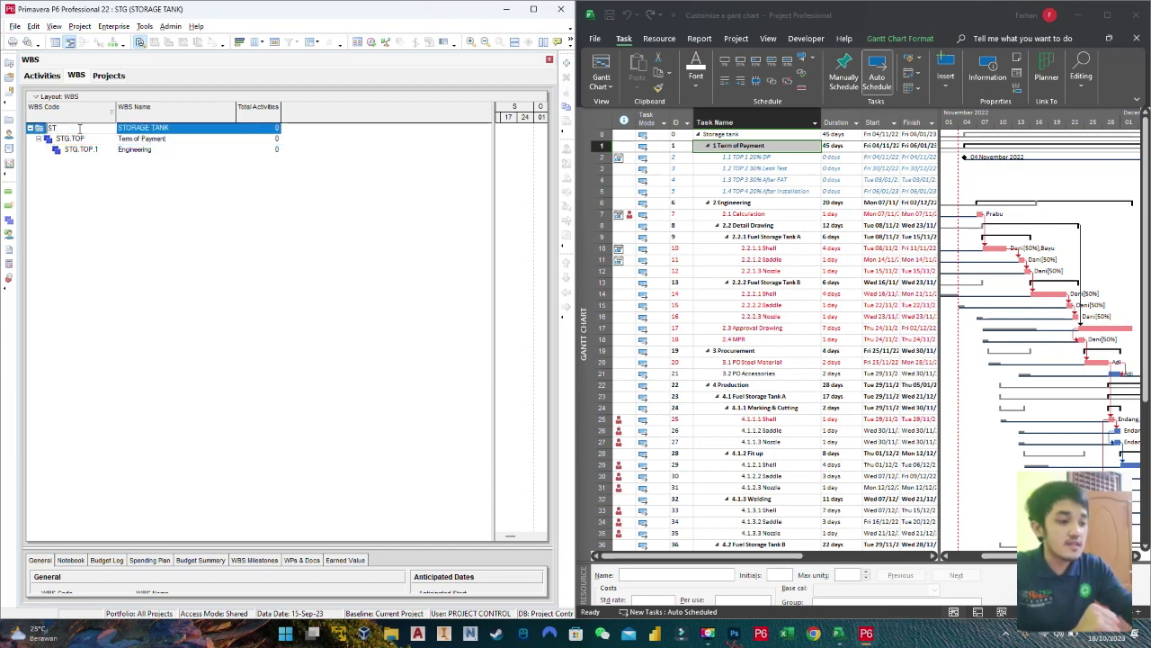
key(Return)
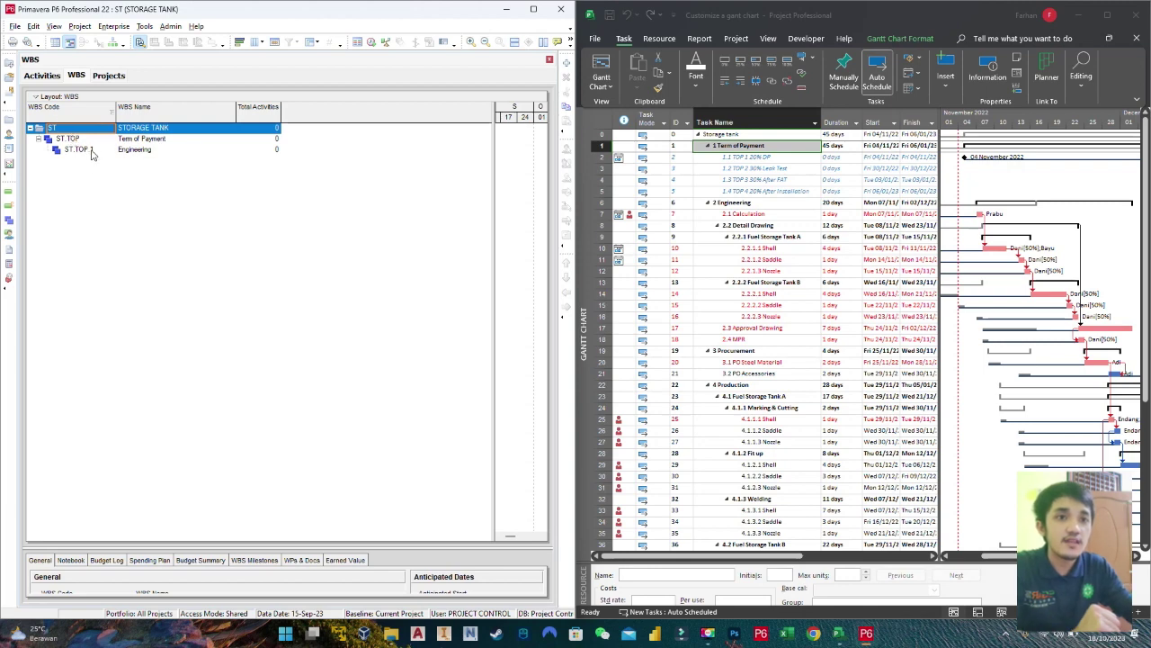
Step: Collapse Term of Payment in Microsoft Project, and outdent Engineering in Primavera P6 so it sits directly under STORAGE TANK
click(91, 151)
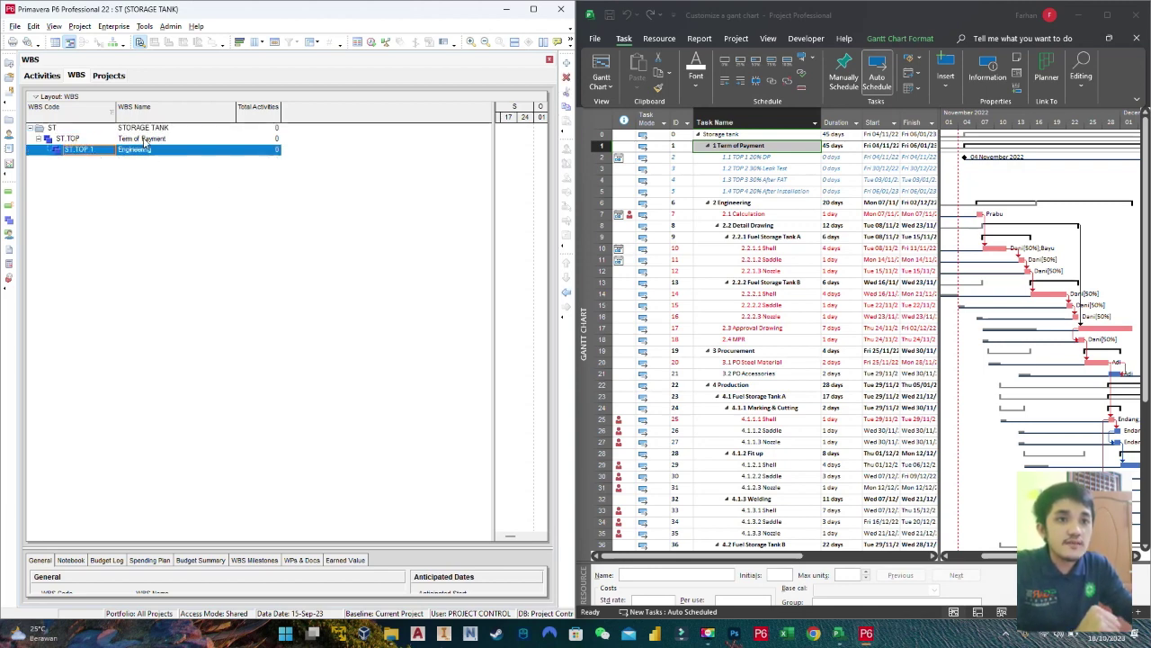
click(146, 149)
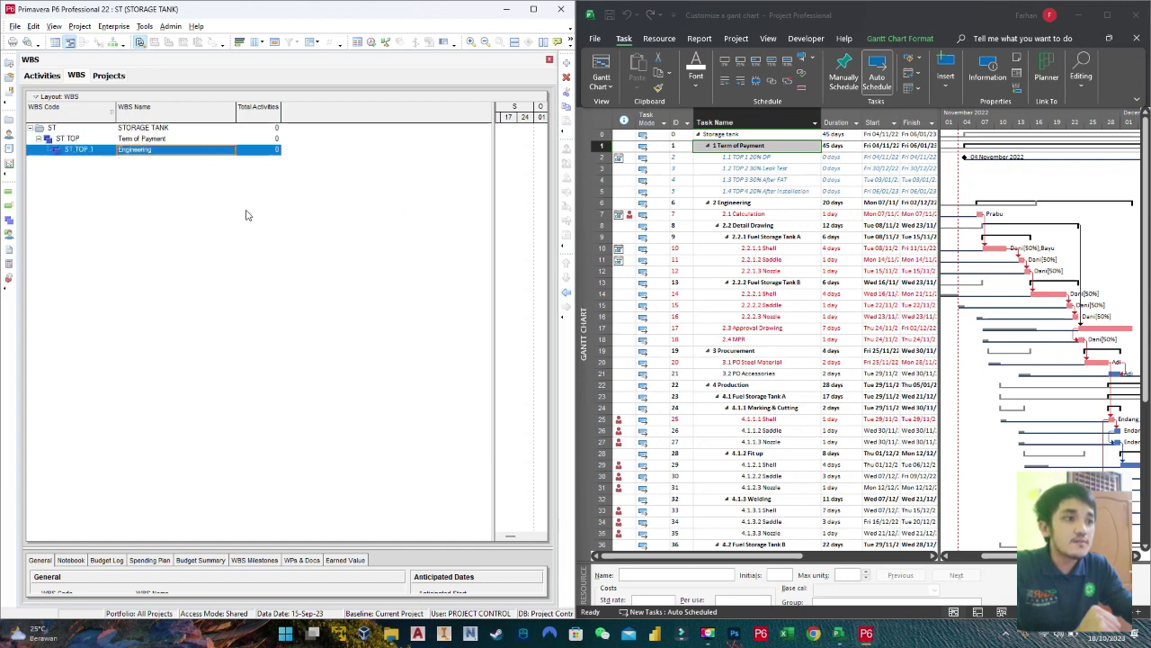
click(704, 155)
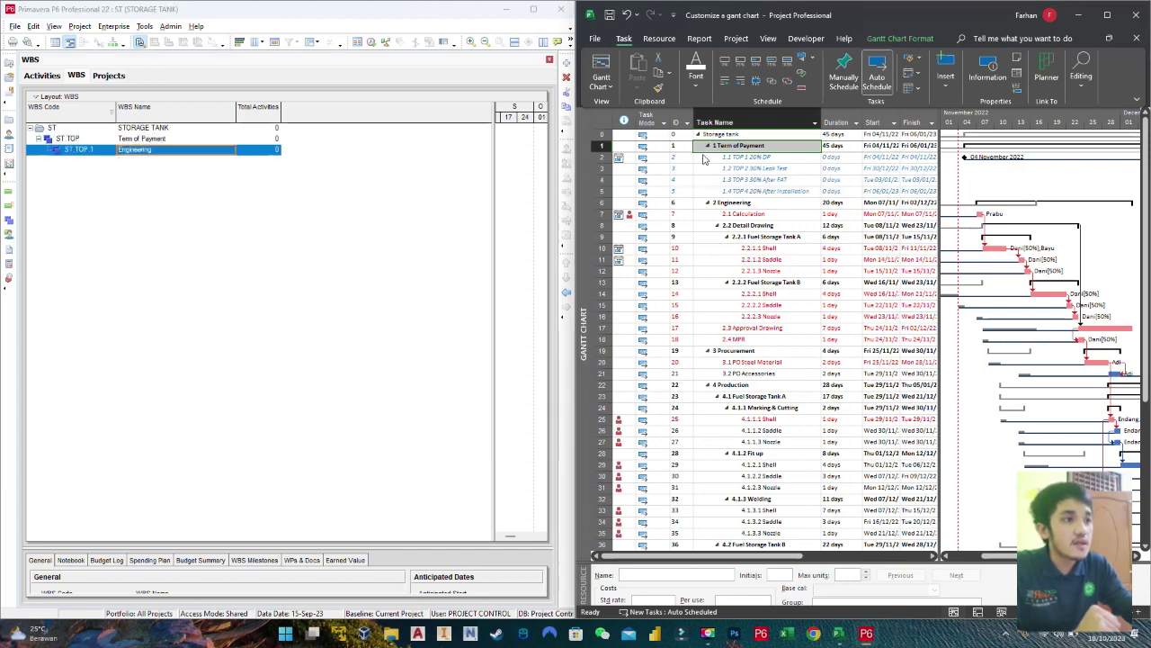
click(707, 146)
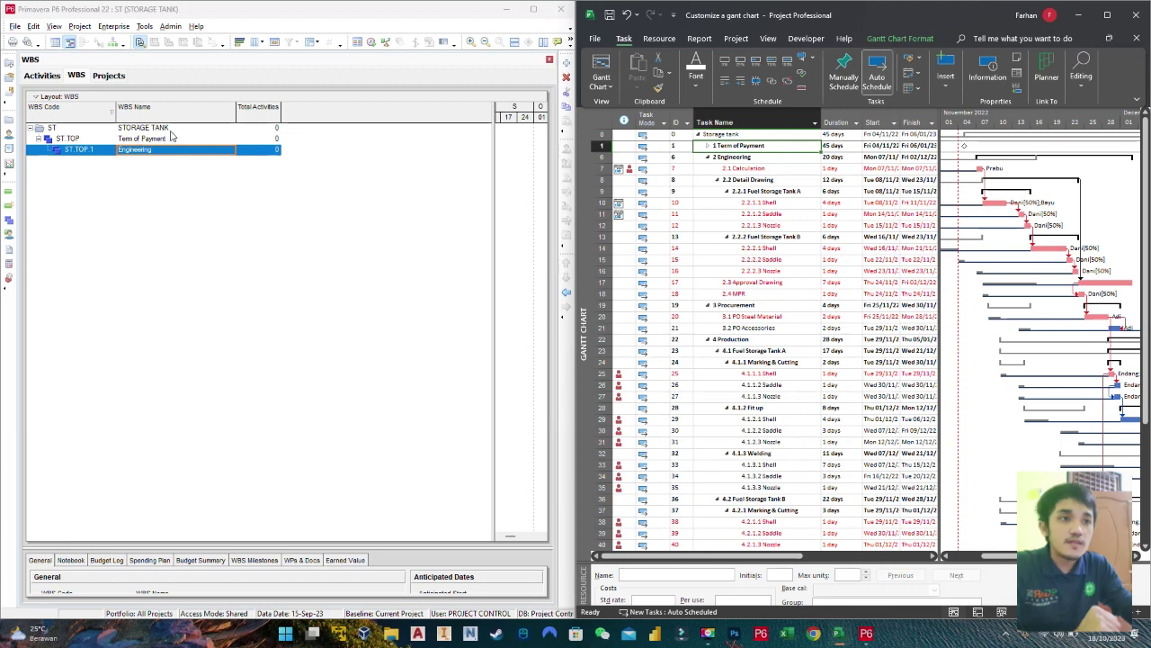
click(568, 296)
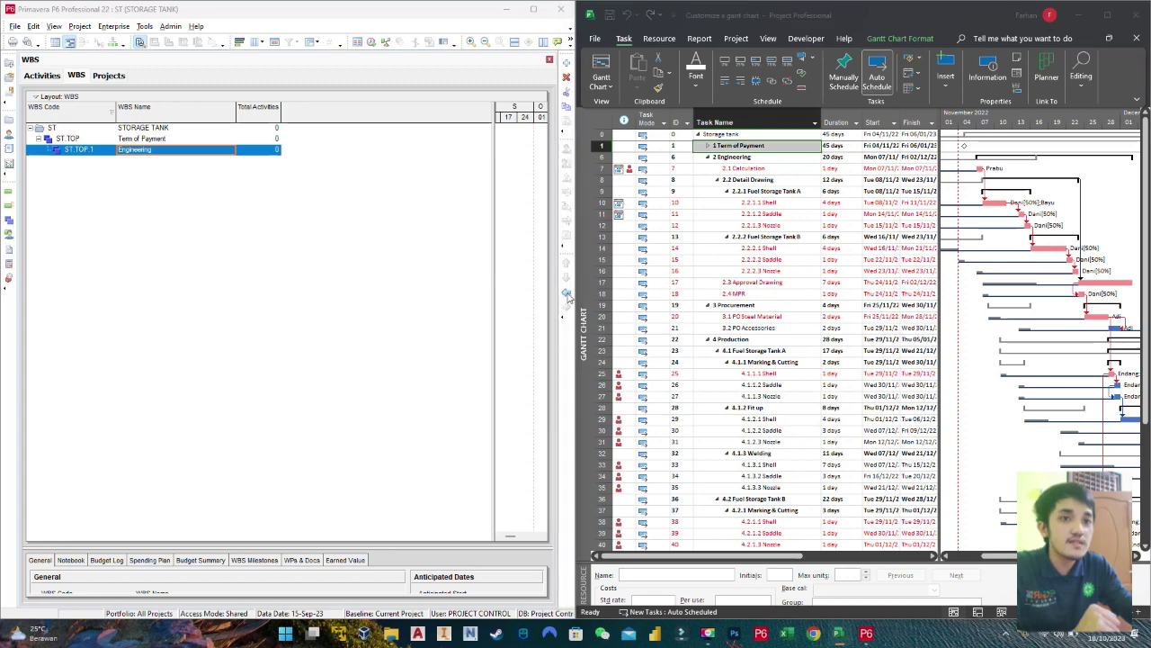
click(568, 296)
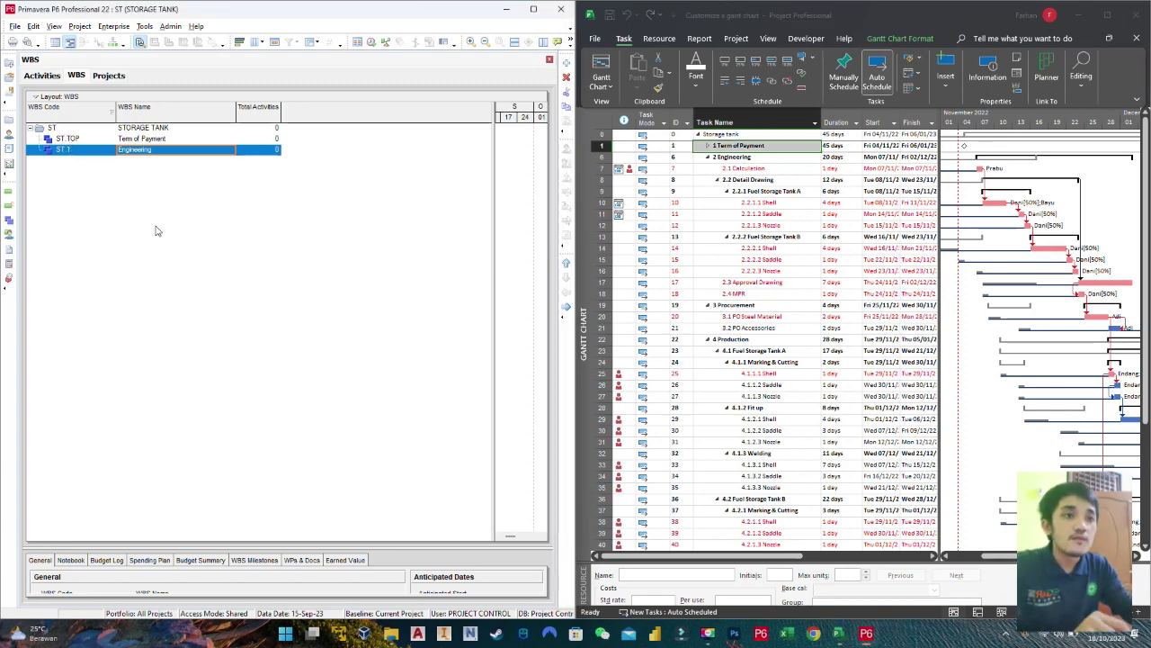
Step: Add a new WBS element under Engineering, using the Engineering subtasks in the Microsoft Project schedule as reference
click(744, 158)
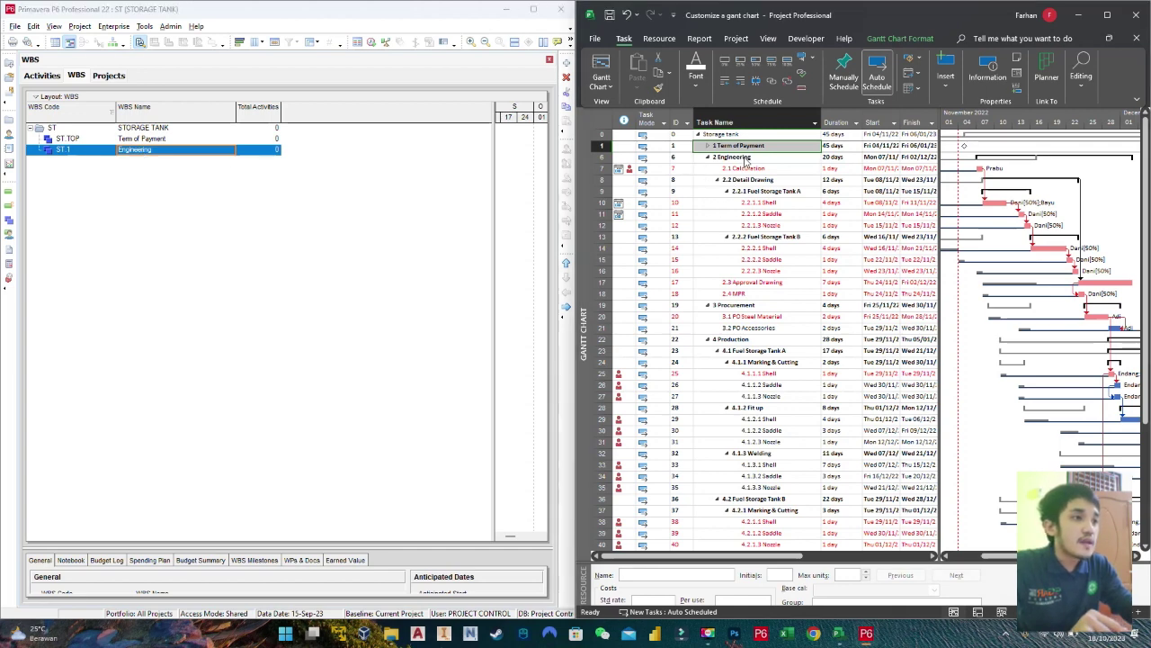
click(752, 170)
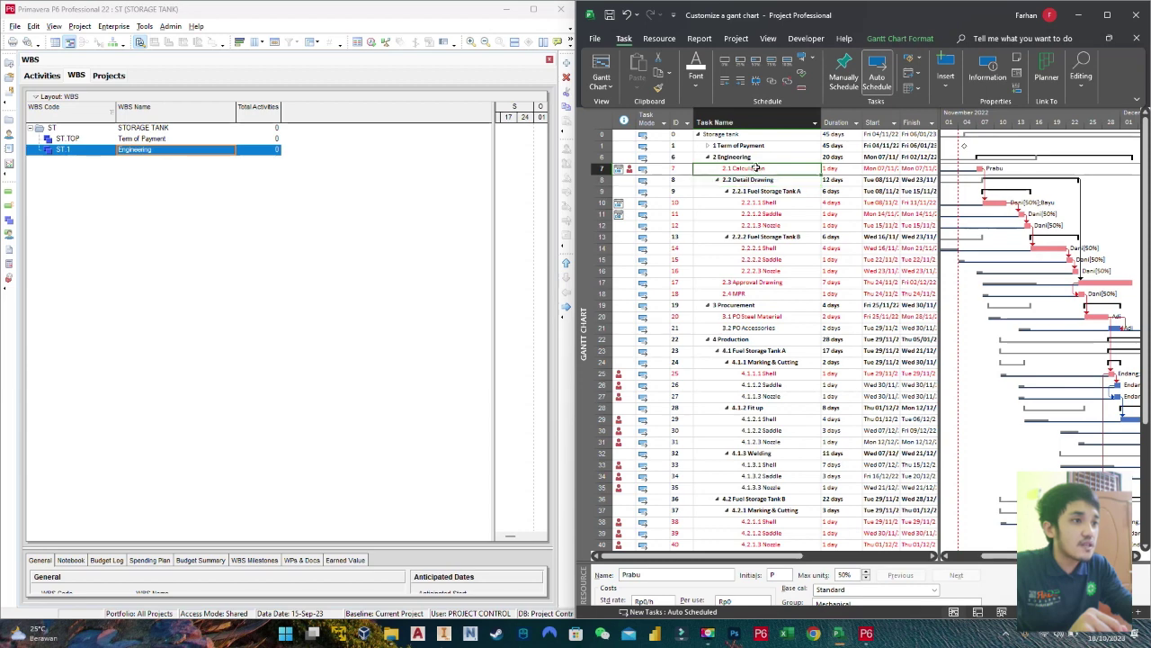
drag(758, 168, 761, 225)
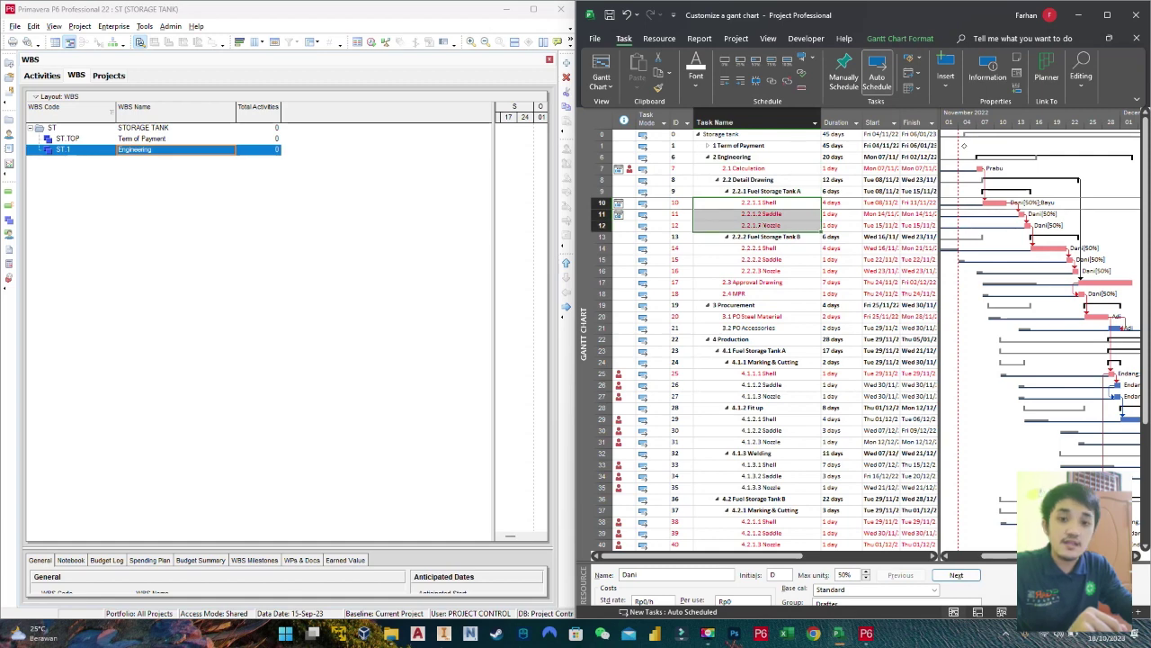
drag(756, 168, 758, 192)
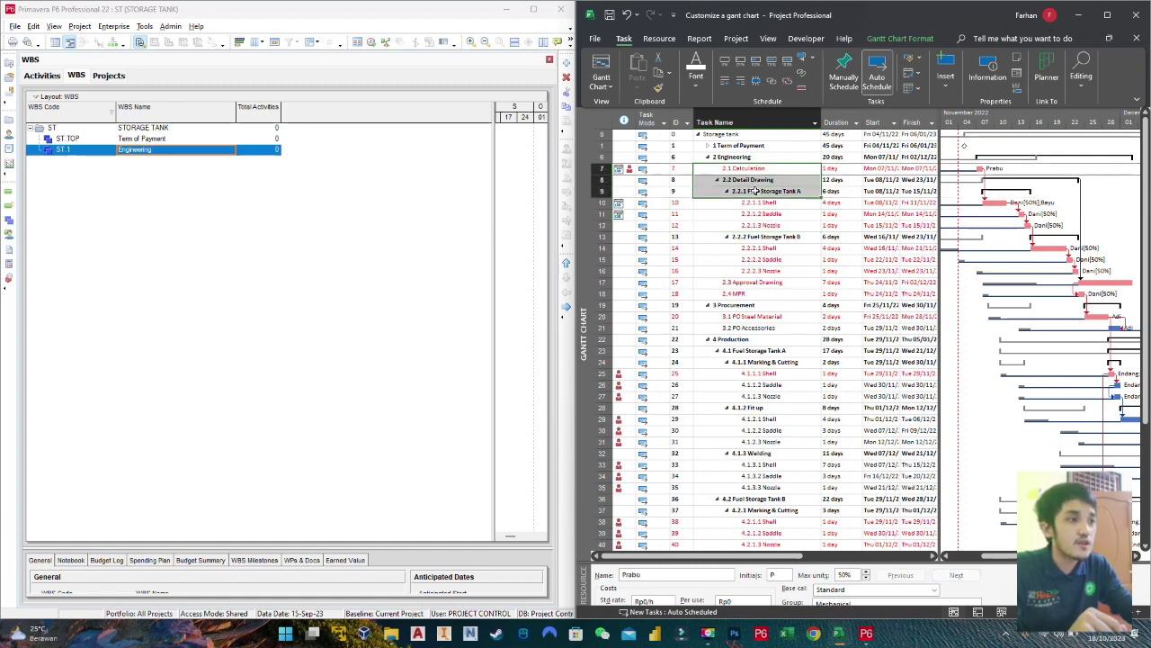
click(152, 185)
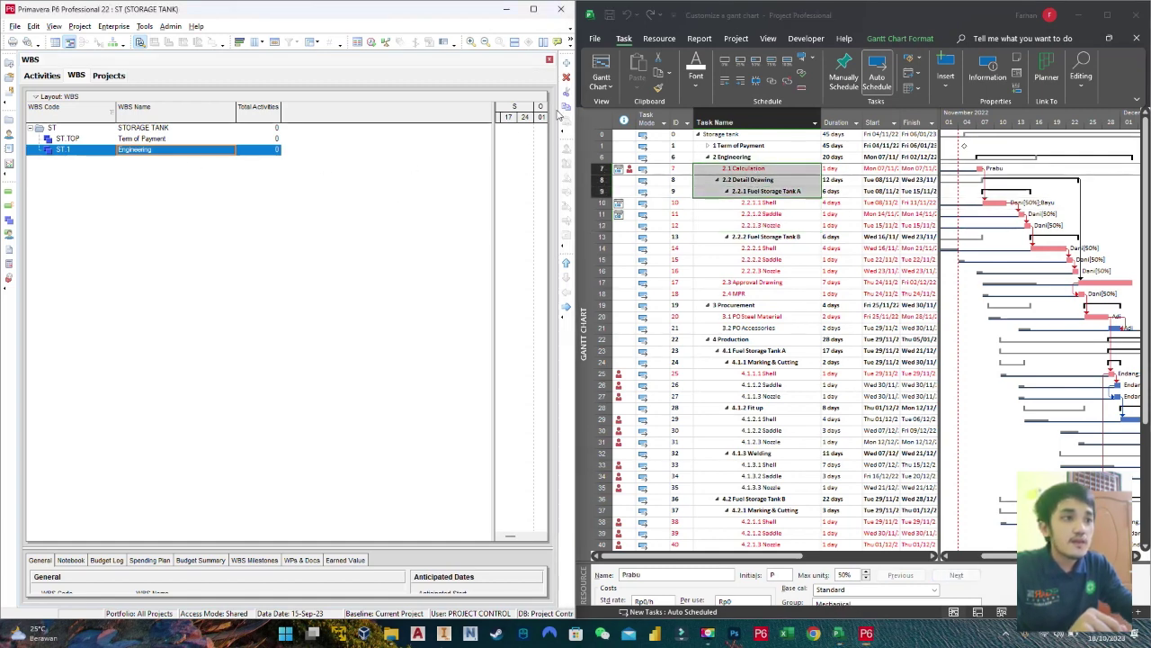
right_click(116, 190)
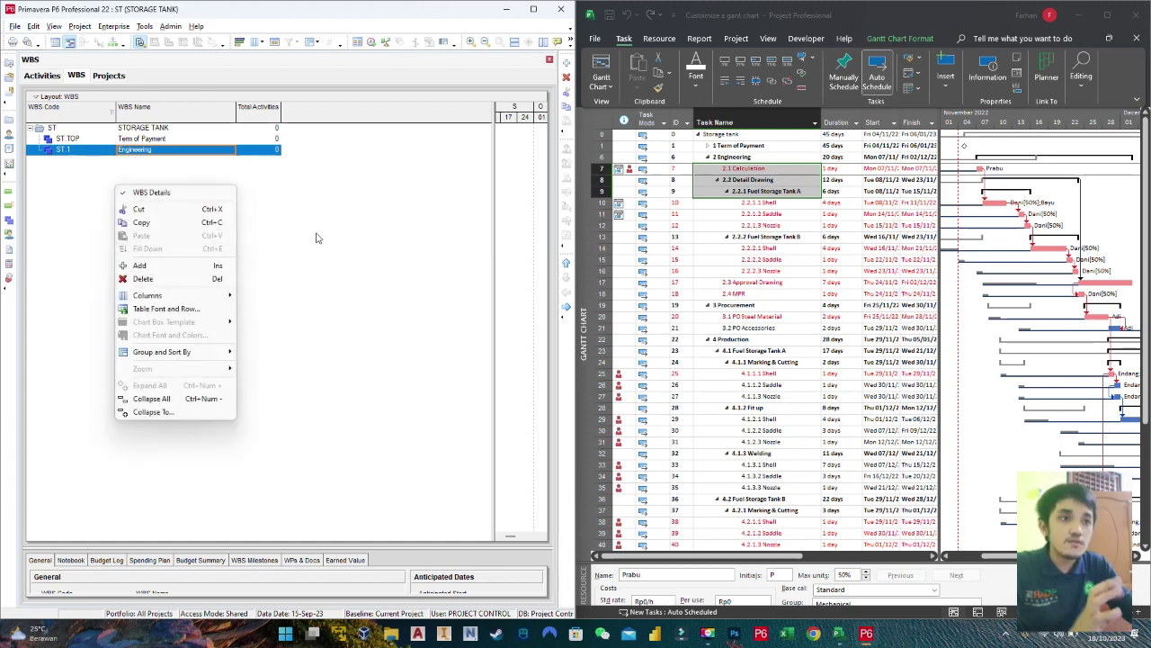
key(Escape)
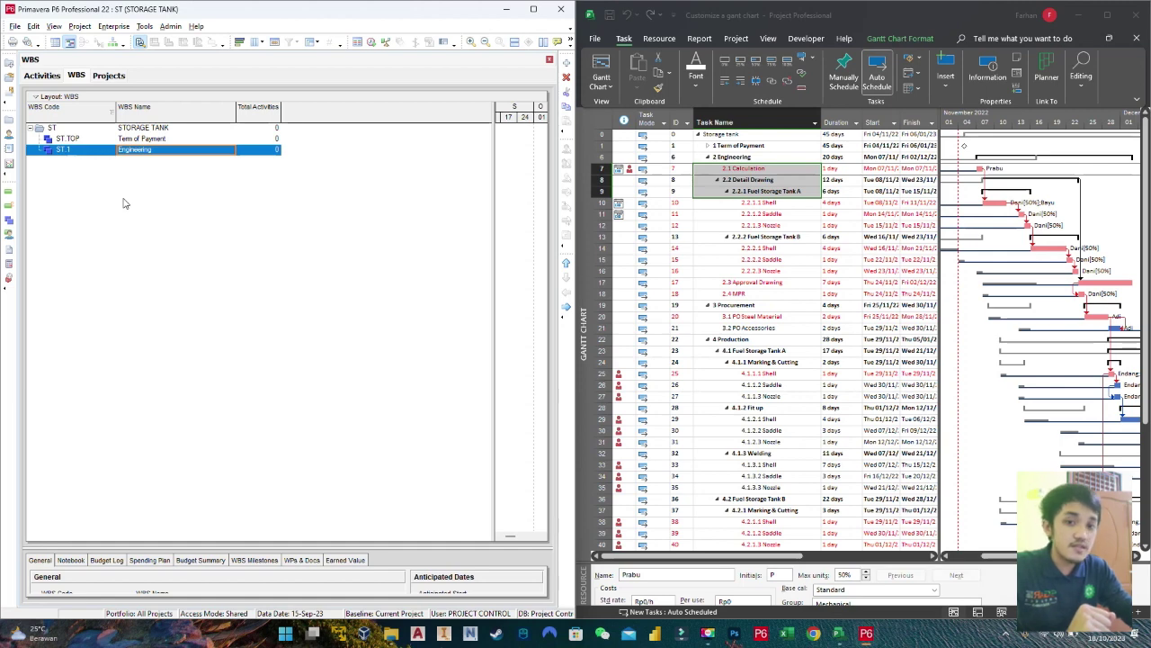
key(Insert)
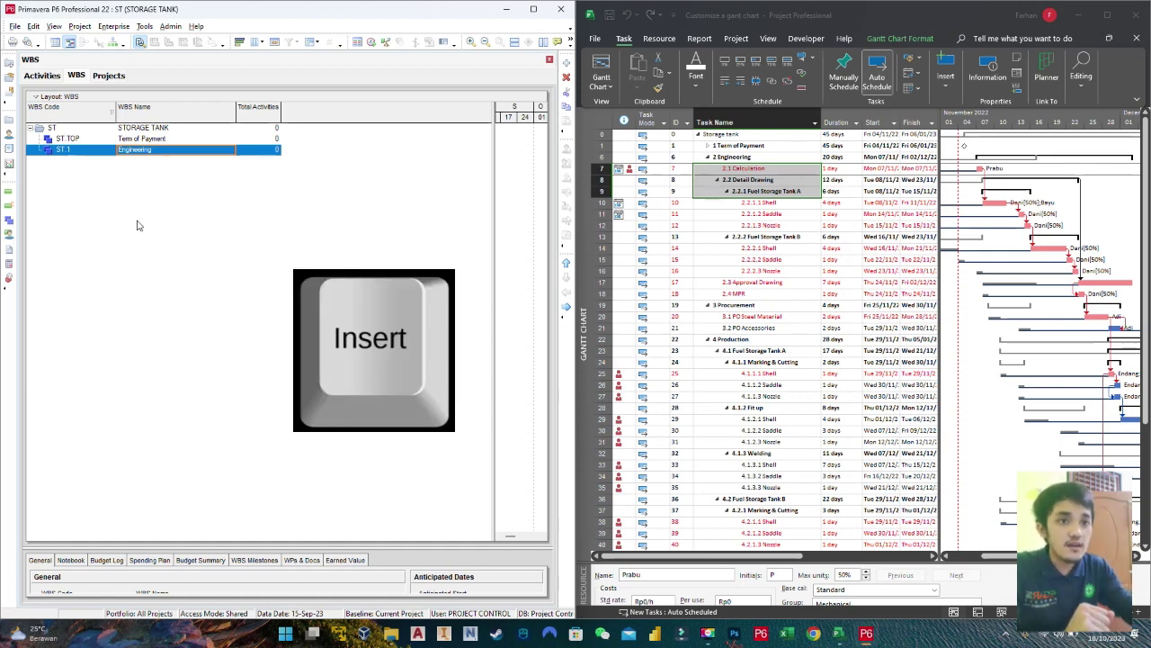
key(Insert)
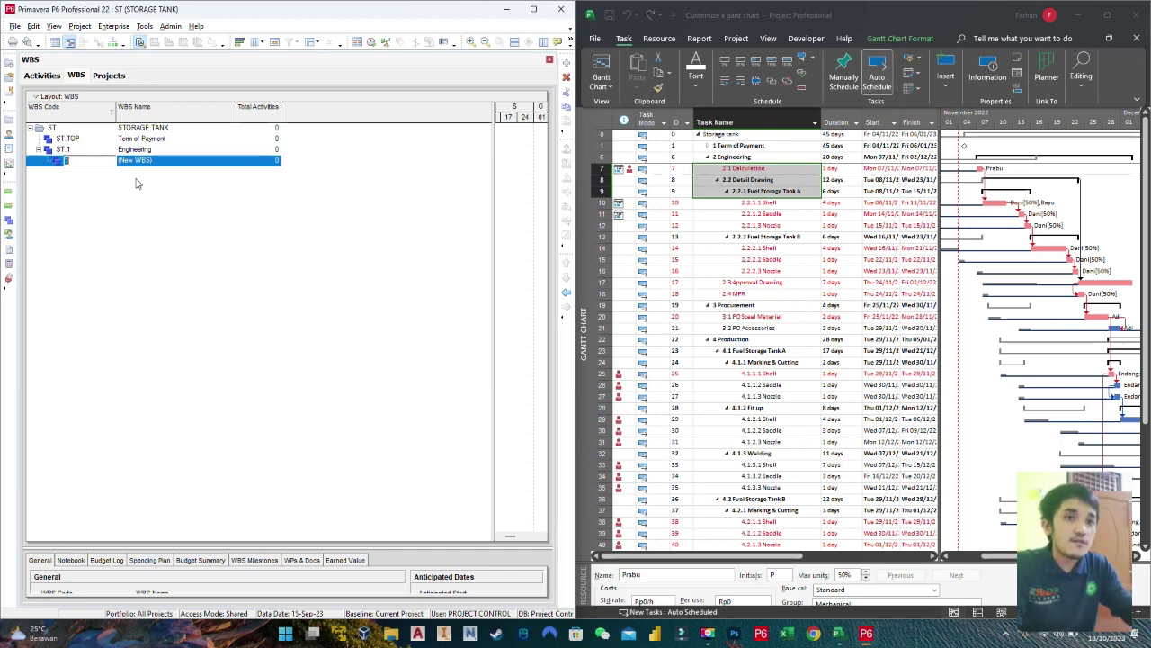
Step: Set the WBS code of the Engineering element to ENG
click(91, 152)
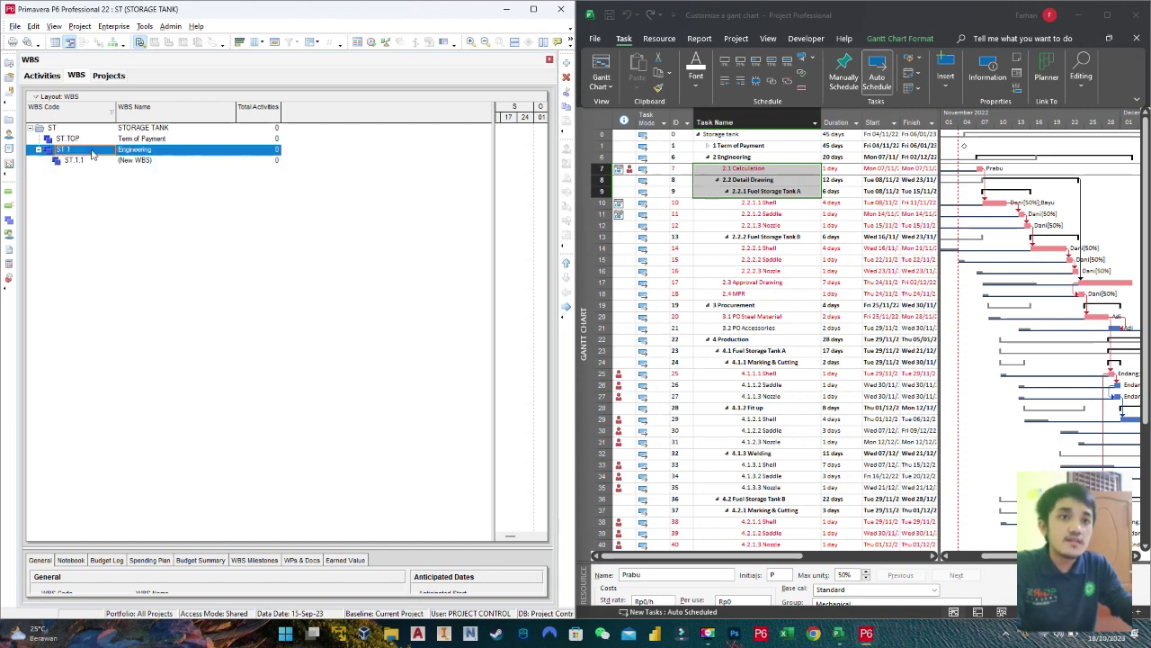
click(91, 153)
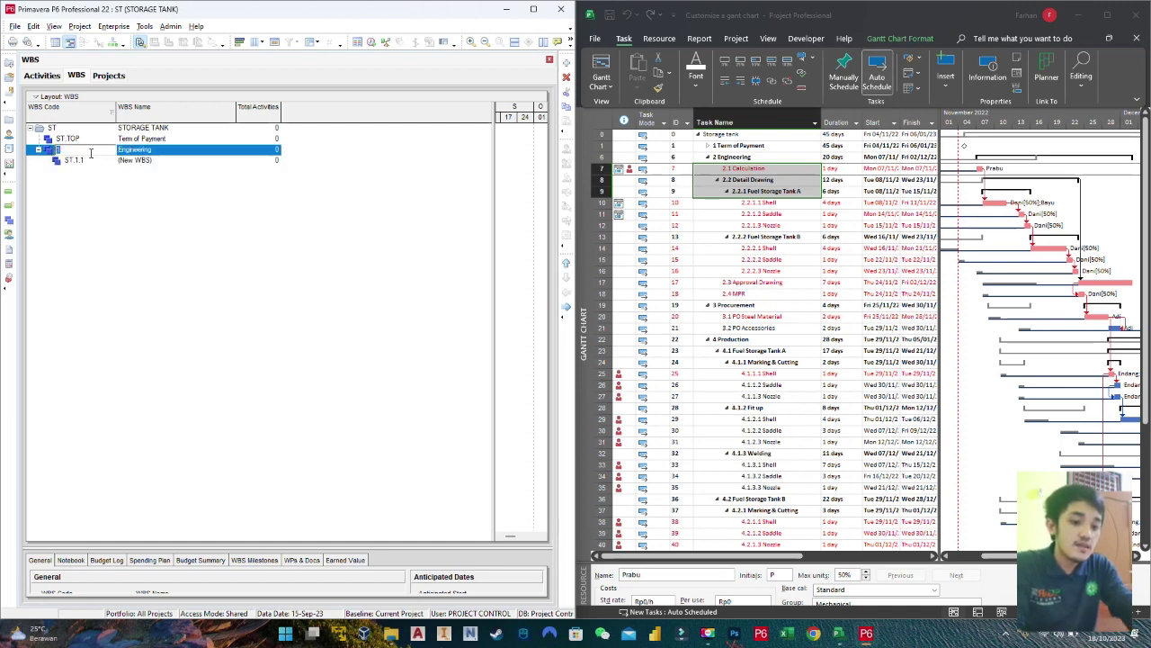
text(E)
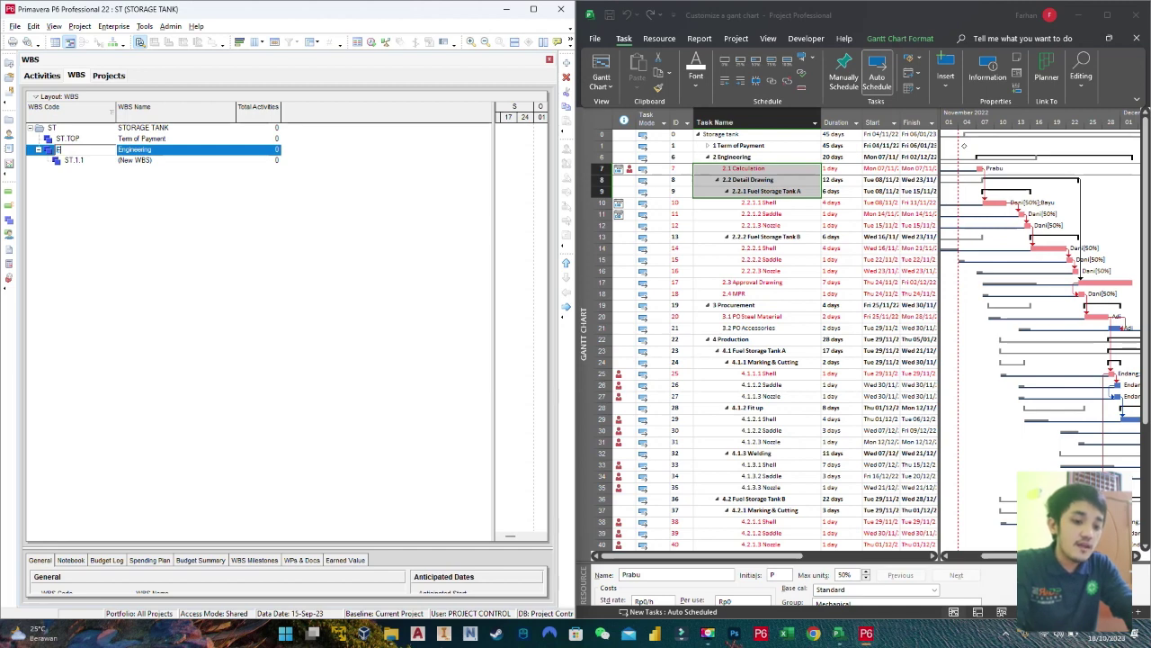
text(NG)
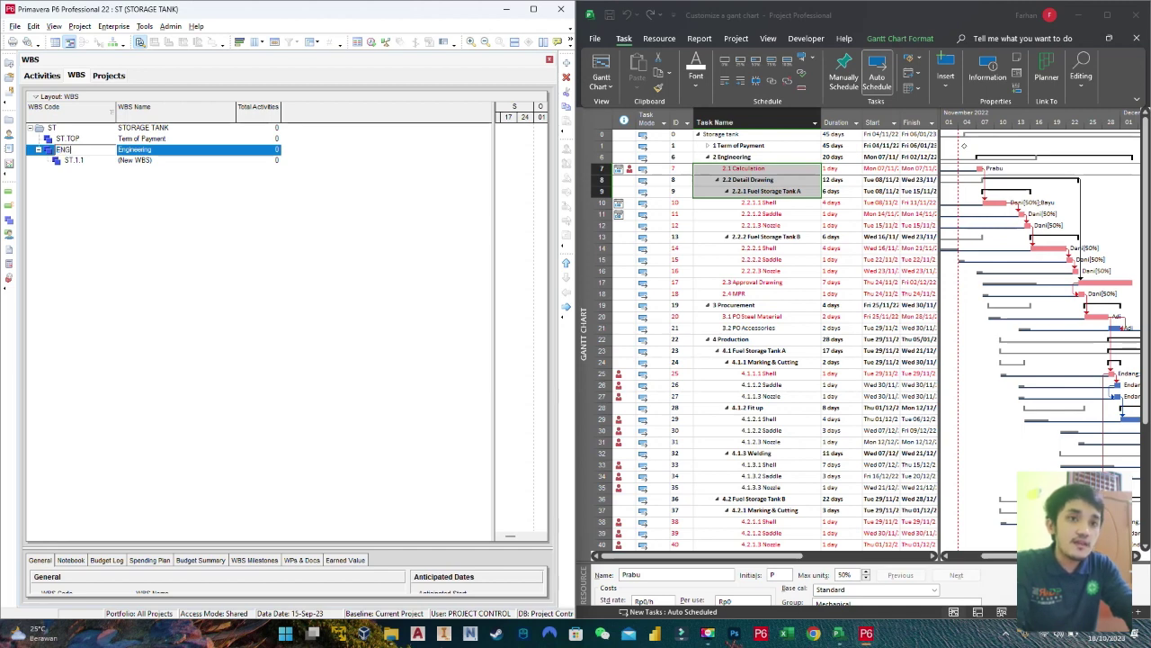
click(144, 162)
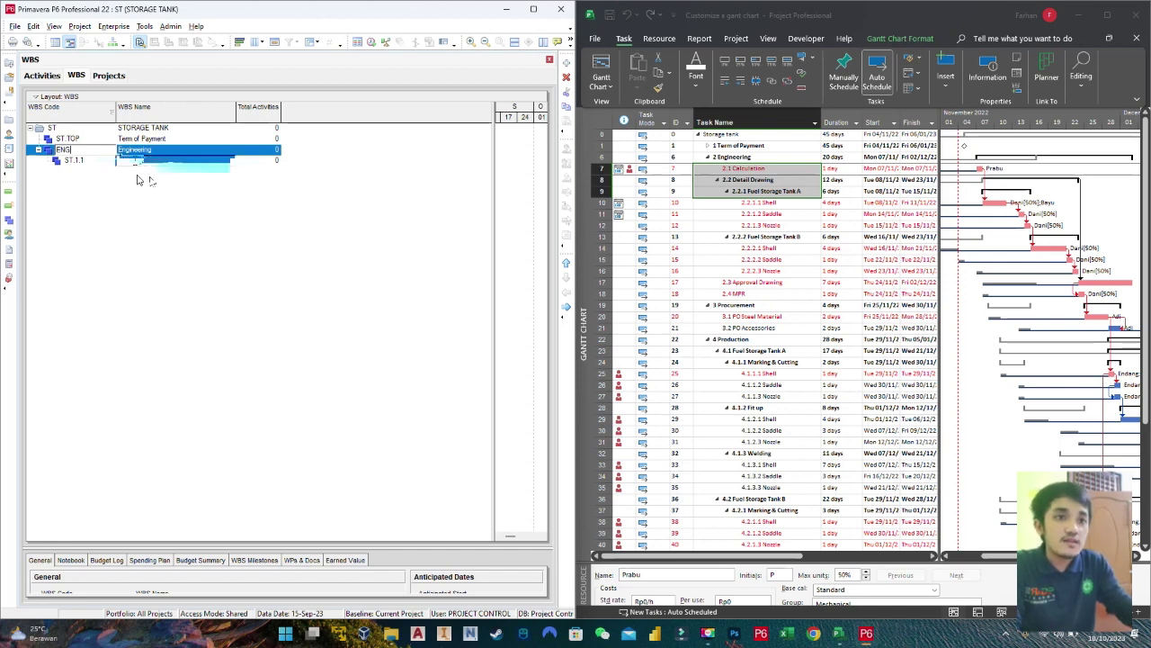
Step: Name the new element under Engineering Calculation and set its WBS code to CAL
text(C)
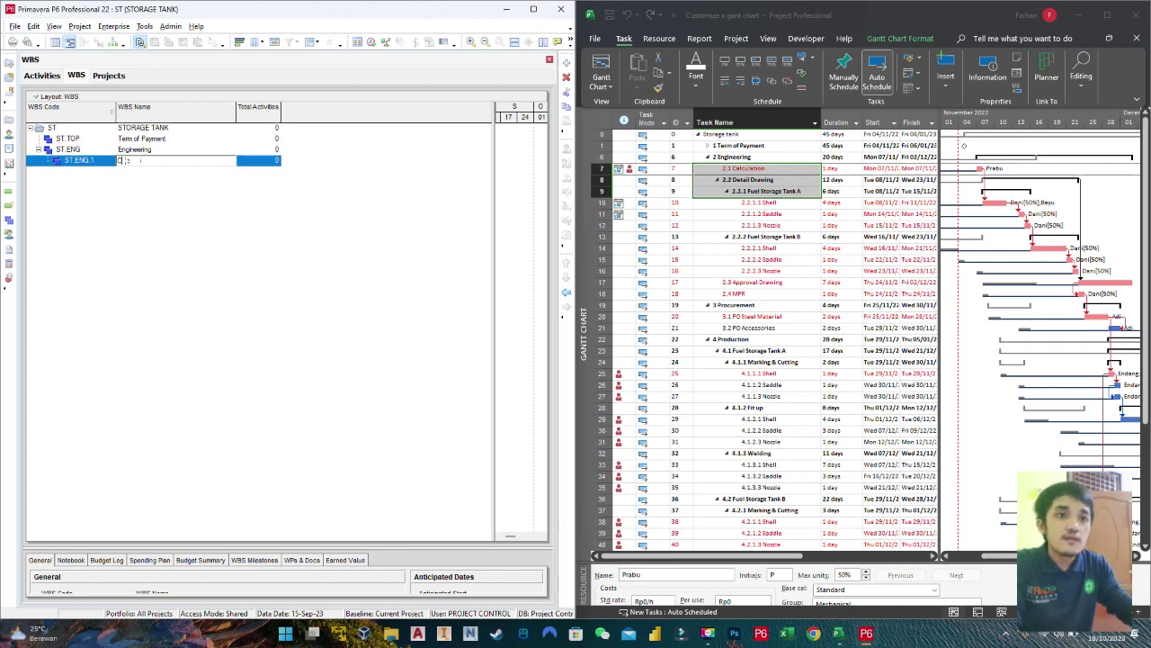
text(alculation)
click(104, 164)
text(Cal)
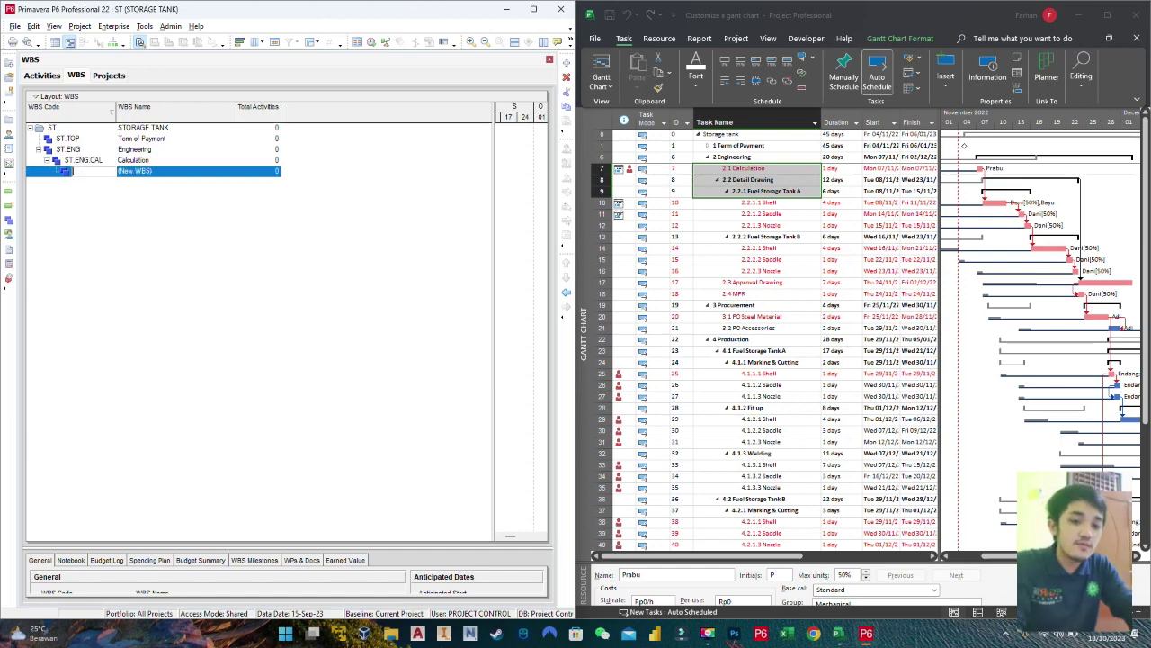
Step: Add Detail Drawing with code DD under Calculation and Fuel Storage Tank A with code FA beneath it, widening the WBS code column
key(Tab)
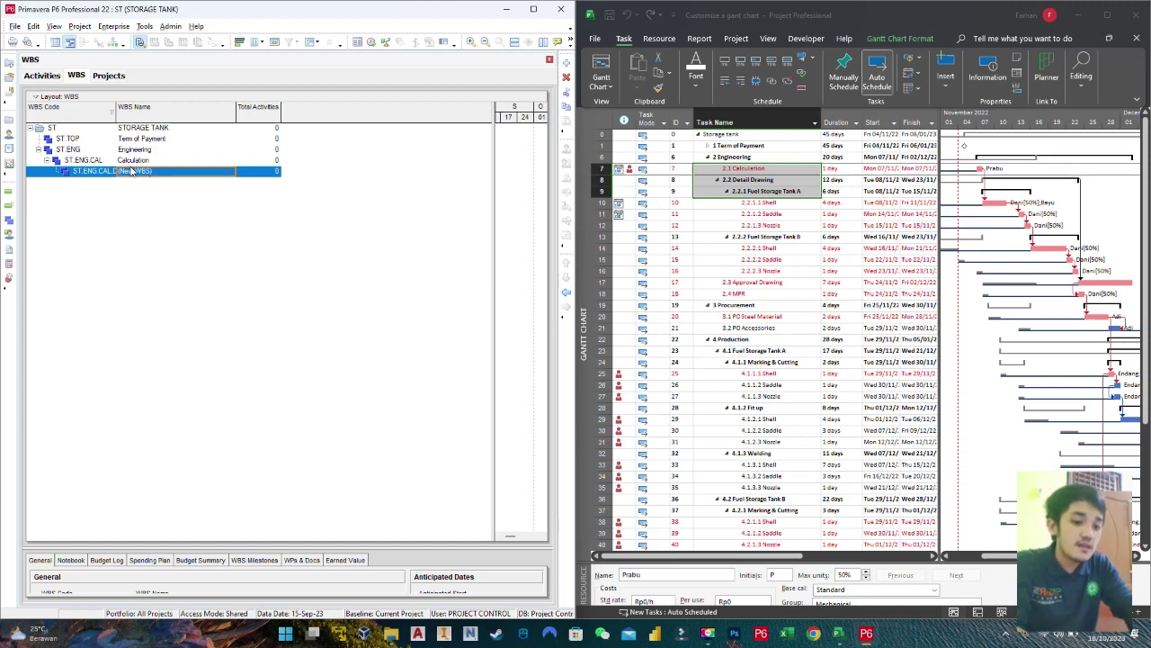
text(Detail Drawing)
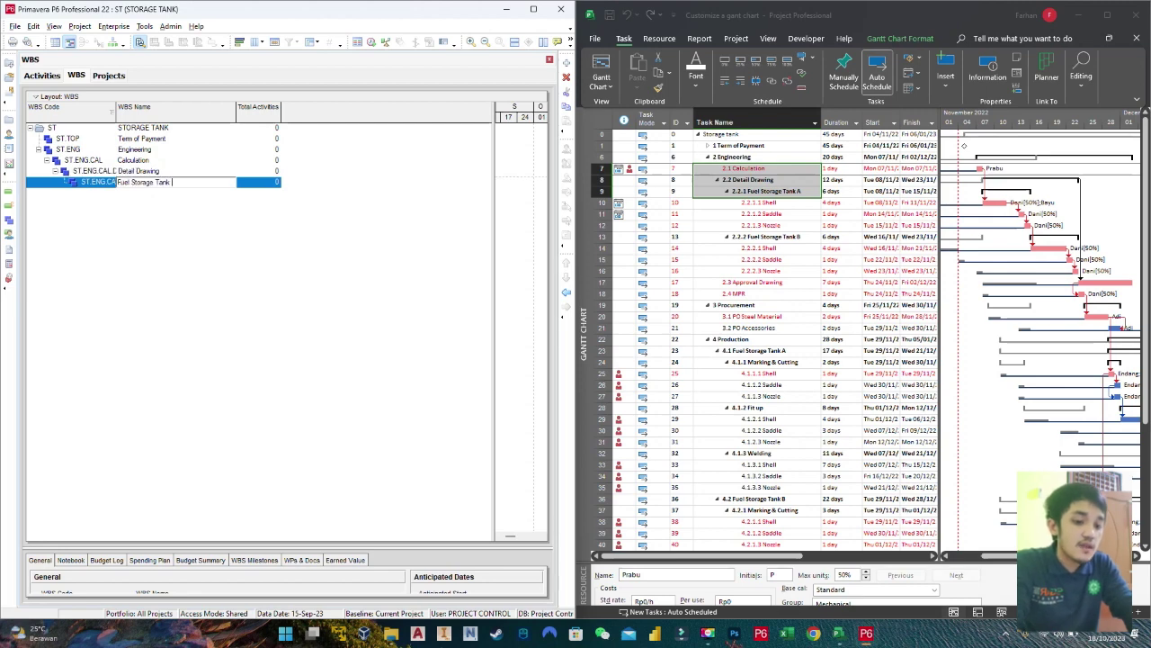
text(A)
click(239, 284)
drag(116, 116, 189, 111)
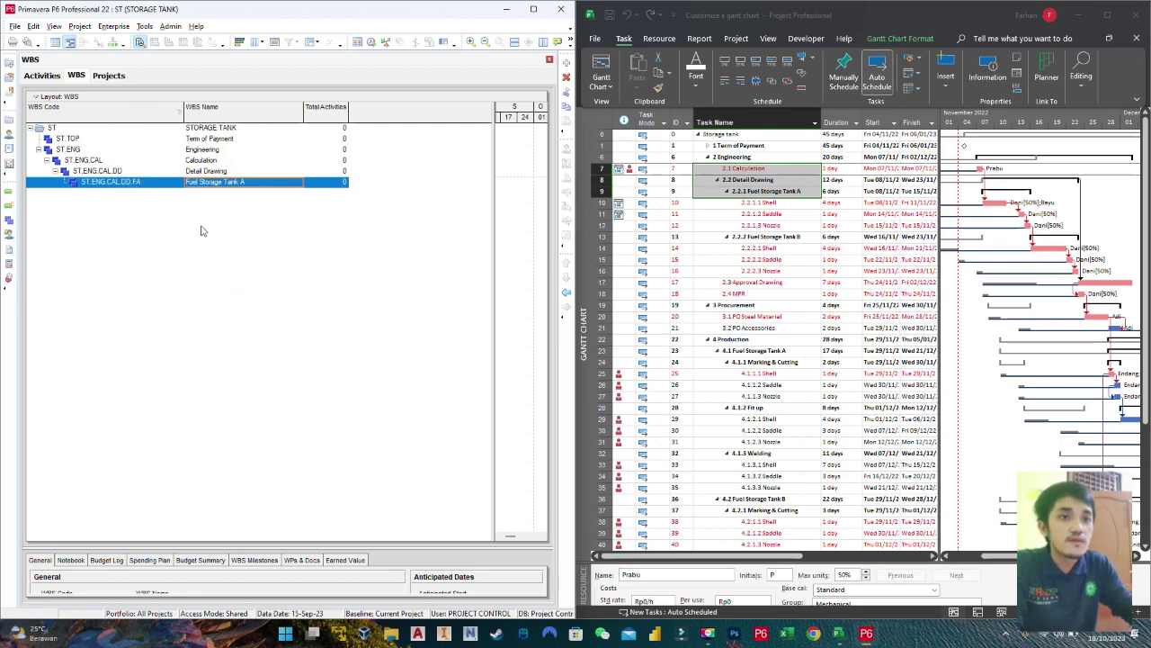
Step: Outdent Detail Drawing so it sits directly under Engineering, and set Calculation's WBS code to C
click(126, 172)
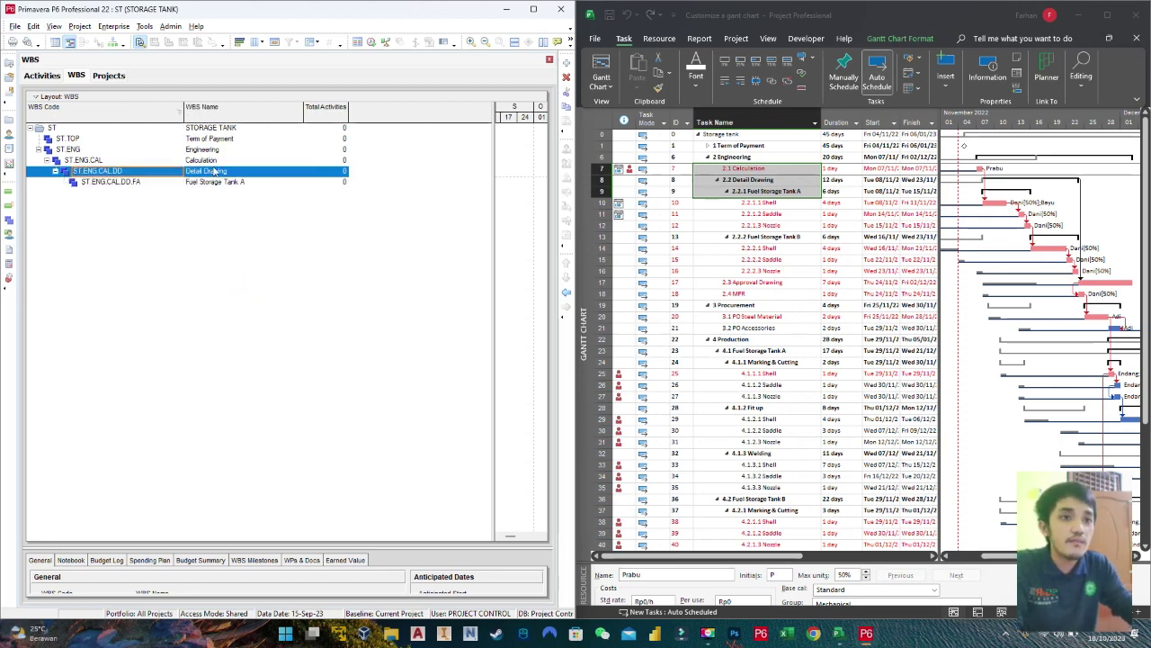
click(566, 291)
click(105, 160)
text(C)
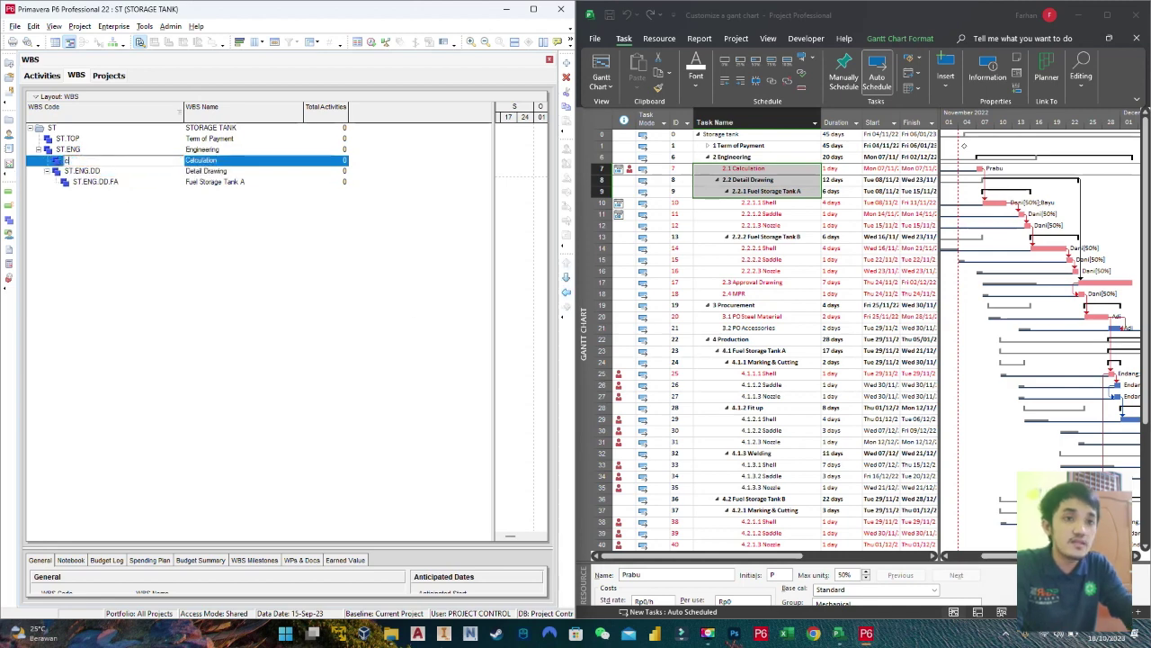
key(Return)
Step: Paste a copy of Fuel Storage Tank A, including notebook, WBS milestones and WPs & Docs, and suppress the copy options prompt
click(212, 184)
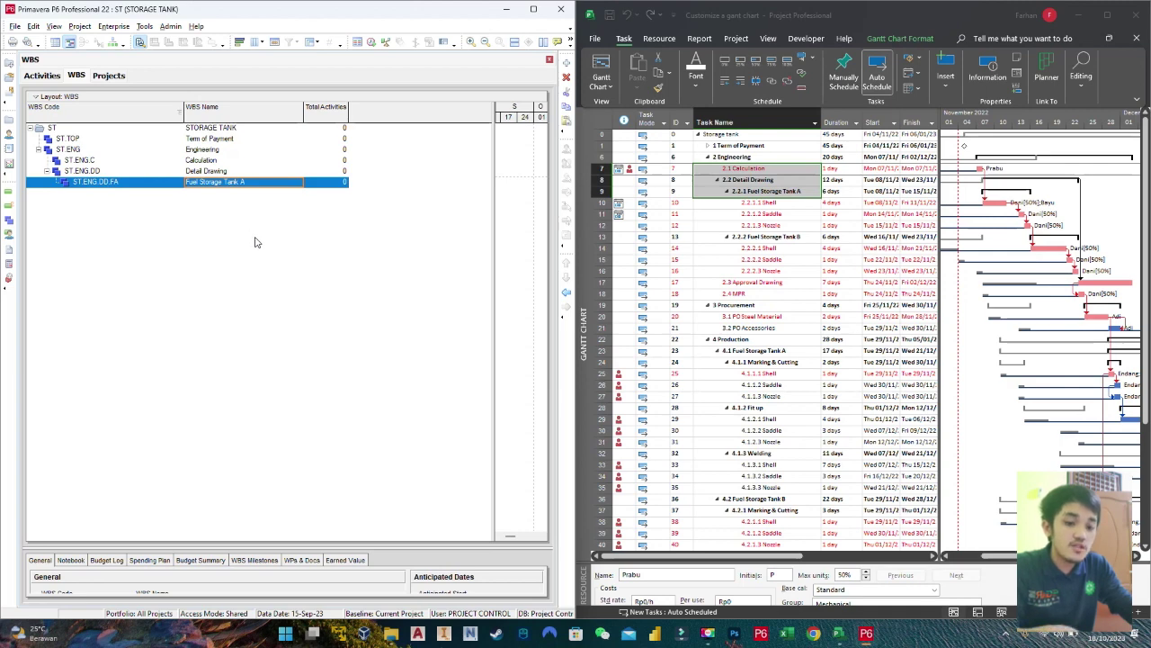
key(ctrl+v)
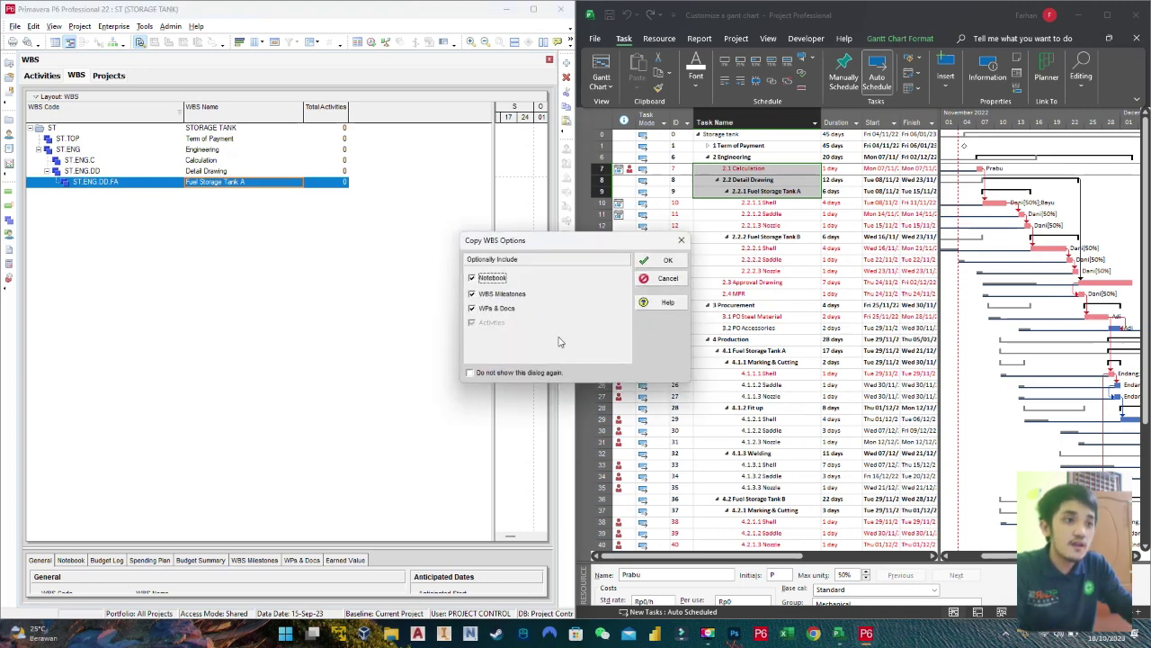
drag(535, 245, 331, 258)
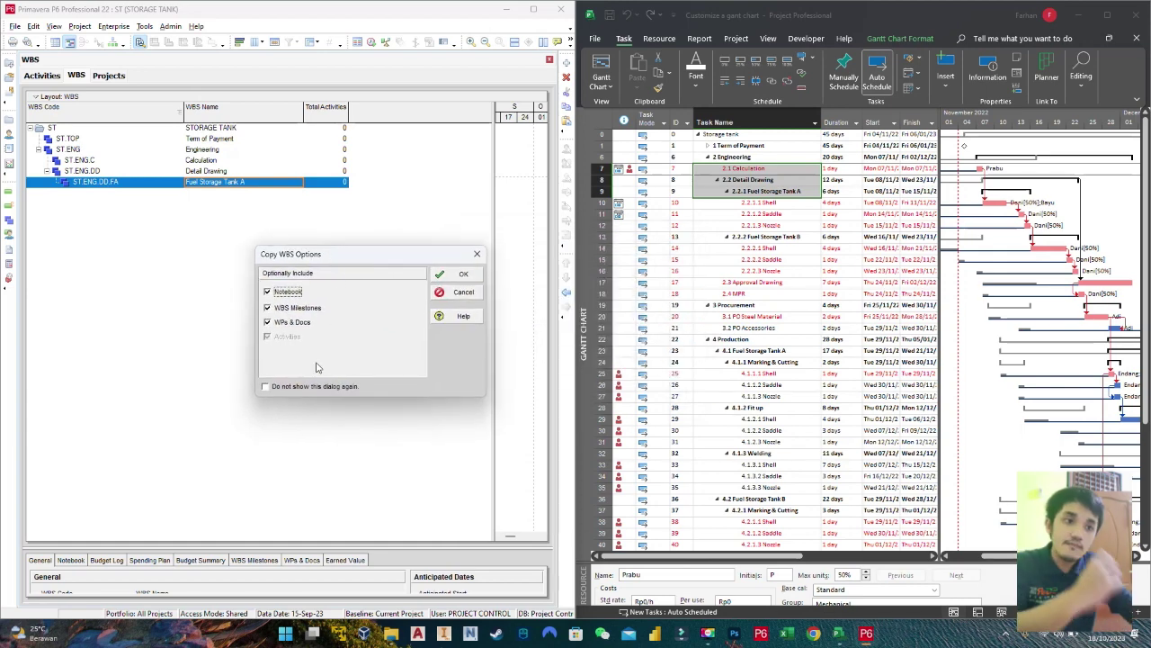
click(274, 387)
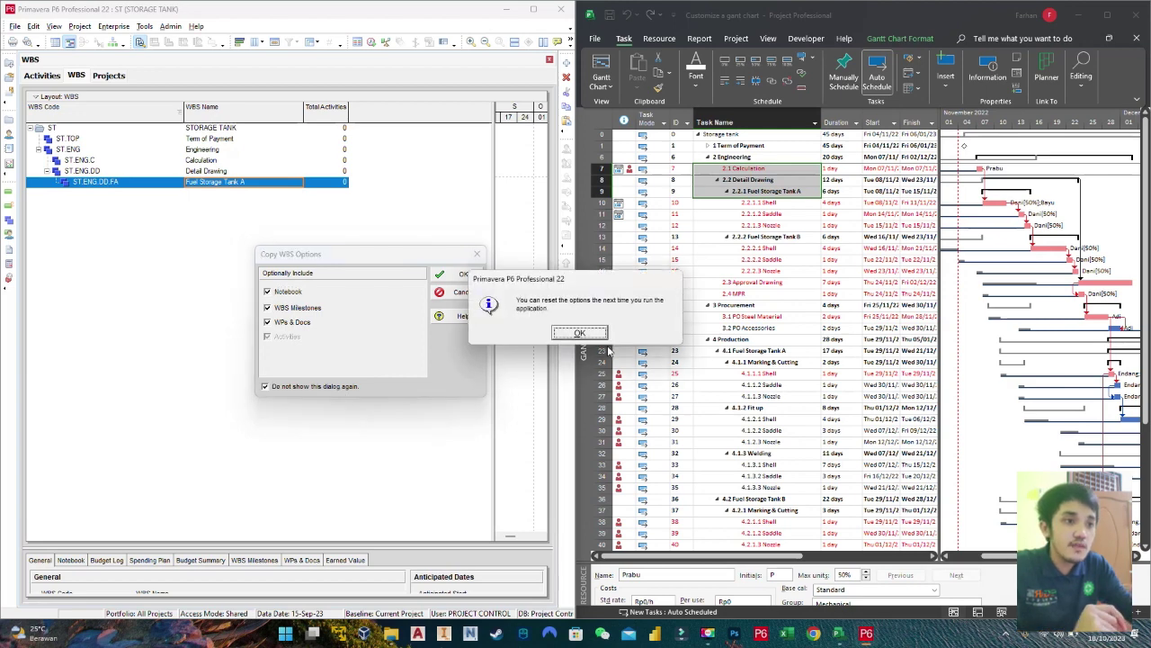
click(579, 333)
click(450, 274)
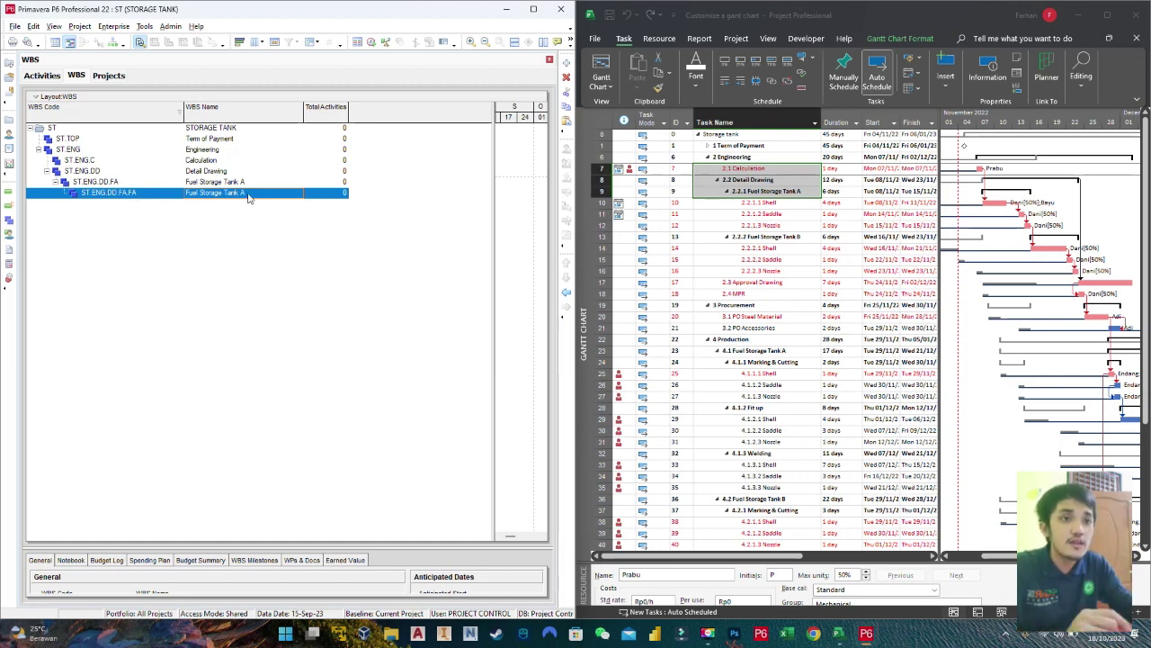
Step: Set the copied Fuel Storage Tank element's WBS code to FB and append B to its name
click(144, 195)
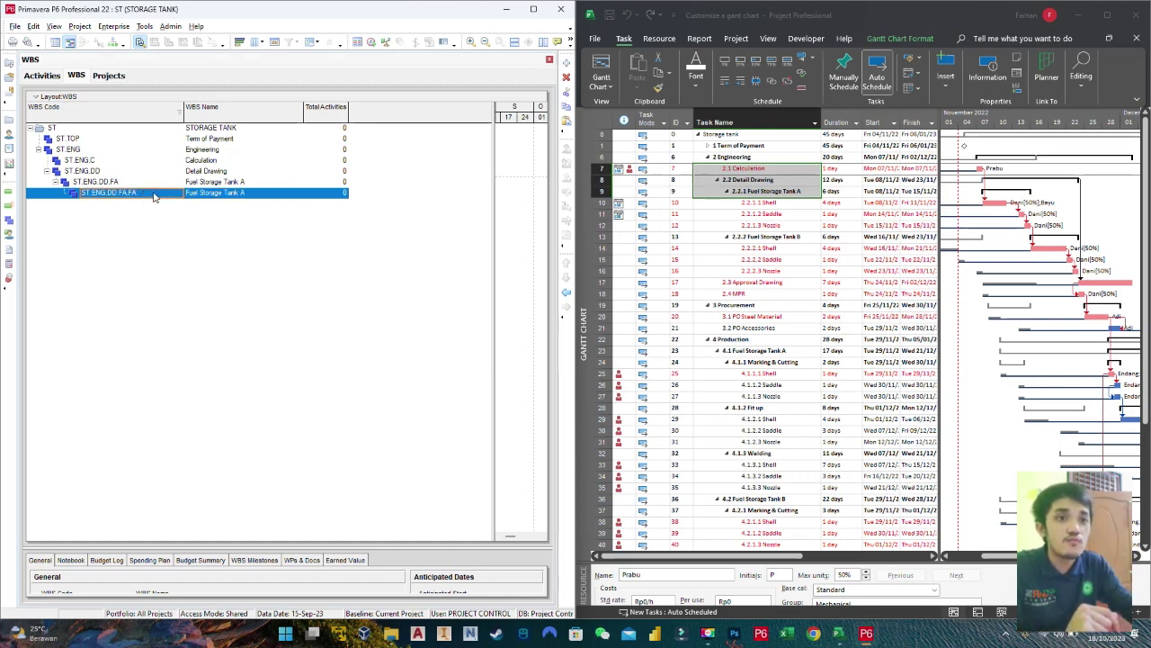
click(154, 193)
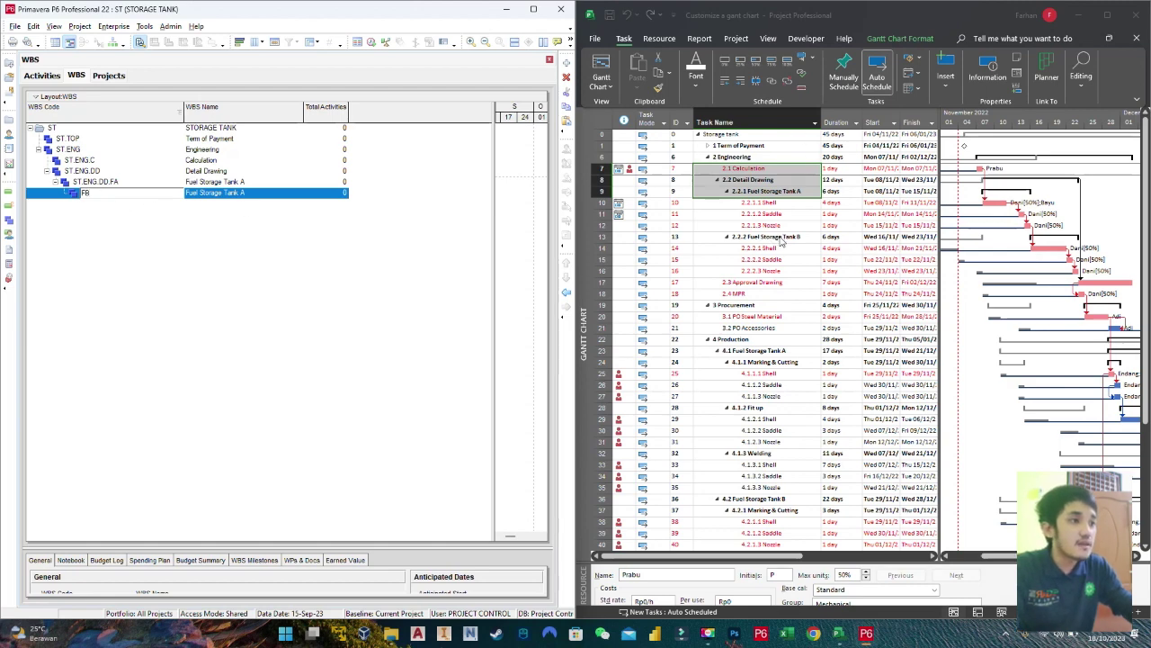
click(263, 194)
click(251, 195)
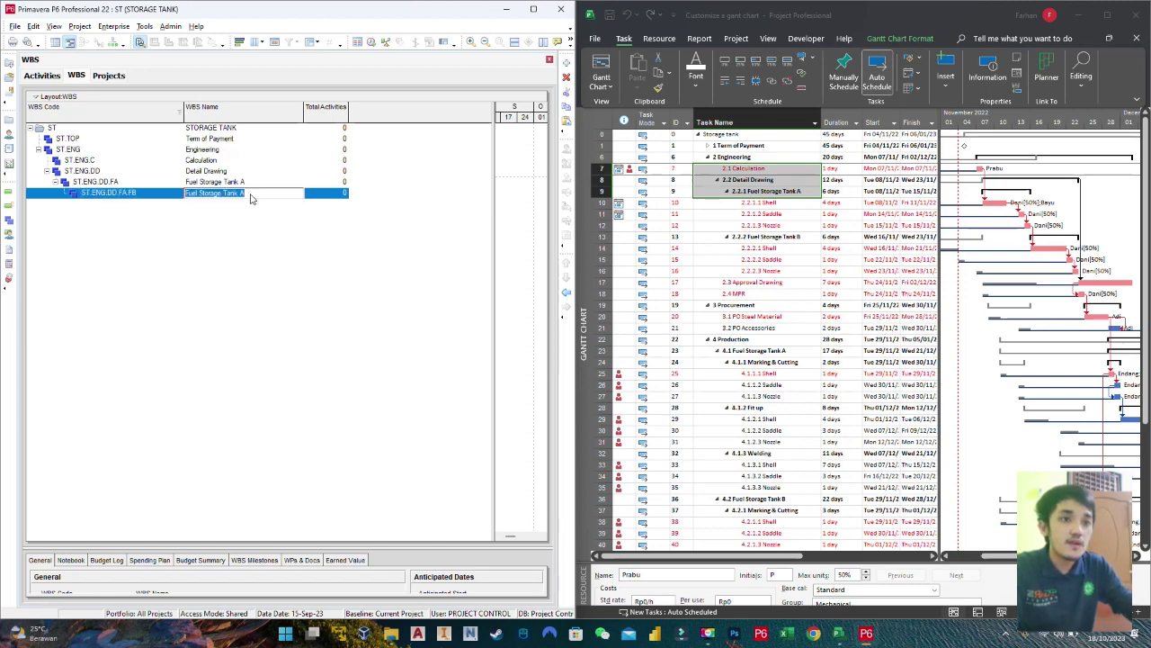
click(253, 193)
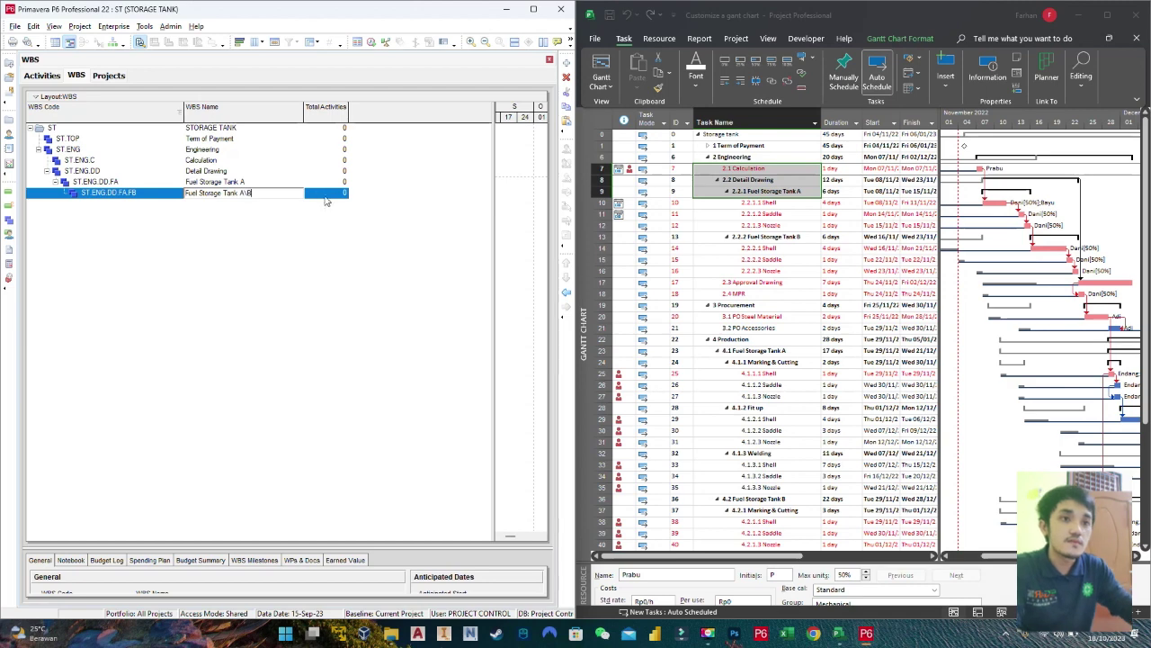
text(B)
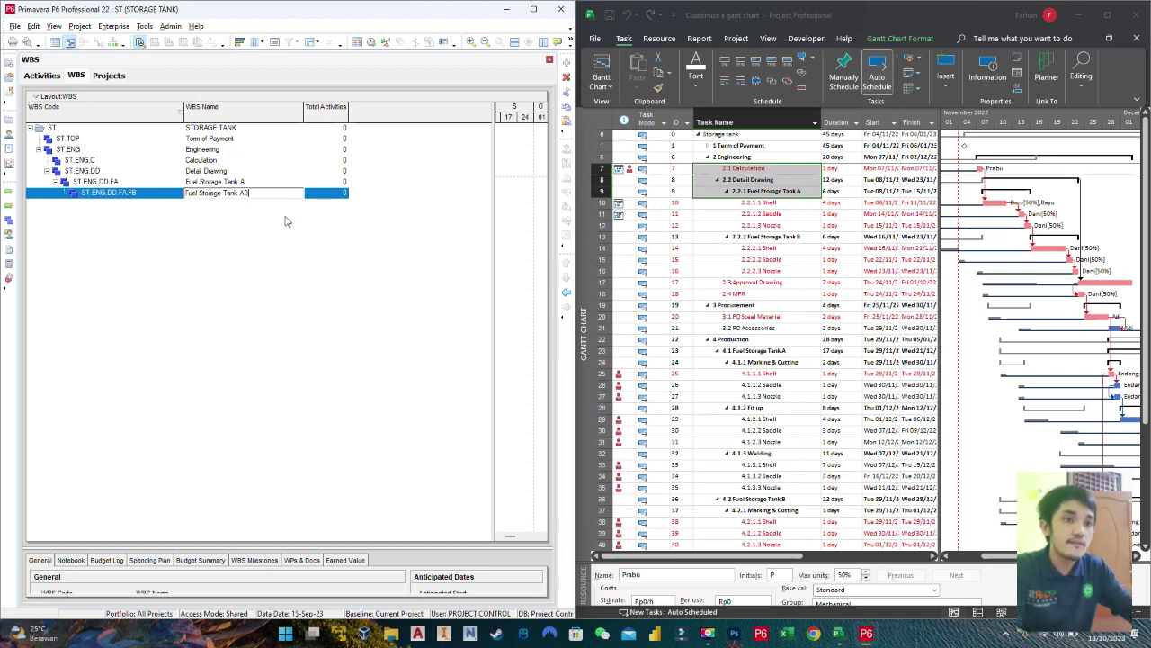
key(Return)
Step: Outdent the FB element so it sits directly under Detail Drawing, and correct its name to Fuel Storage Tank B
click(565, 297)
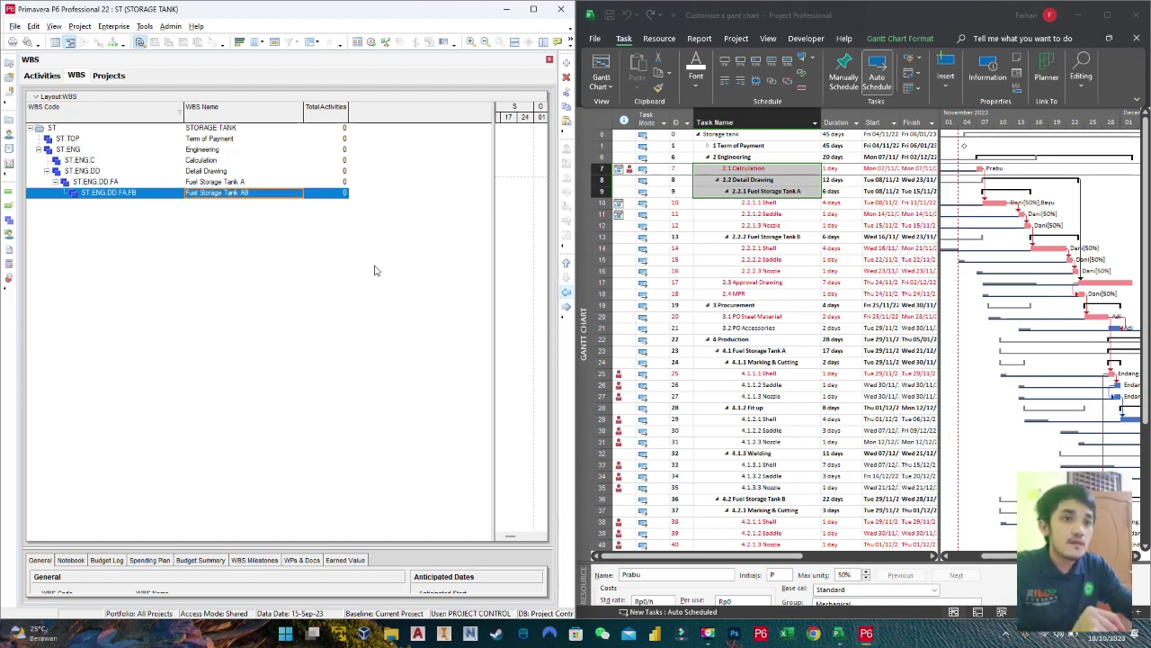
click(99, 183)
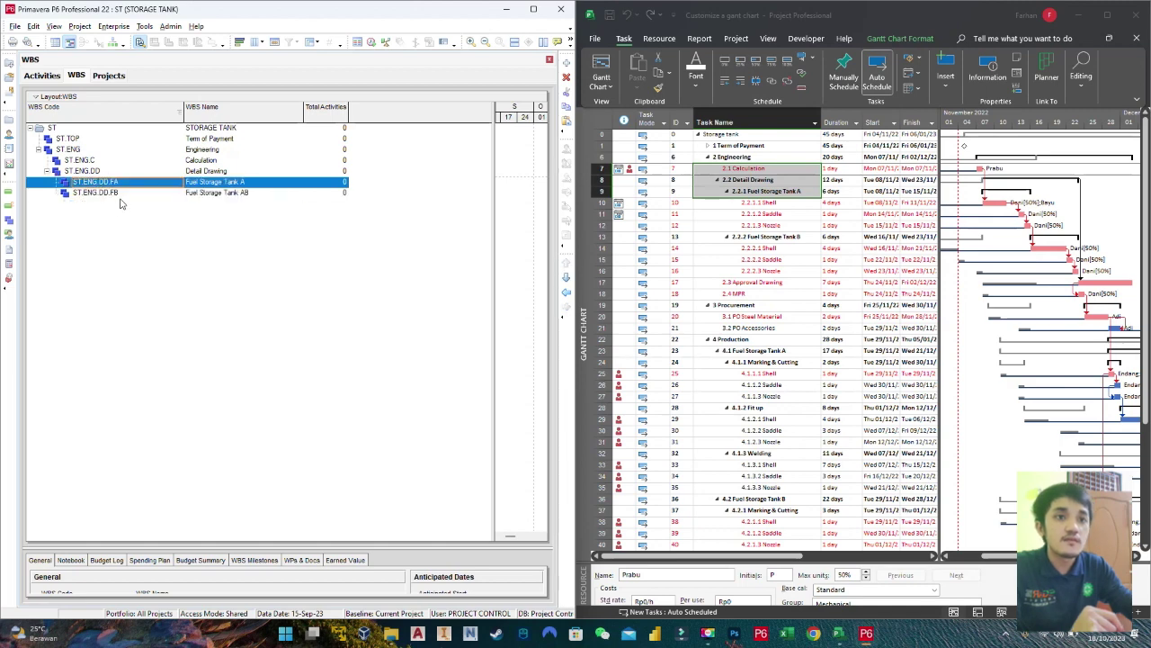
drag(183, 112, 149, 113)
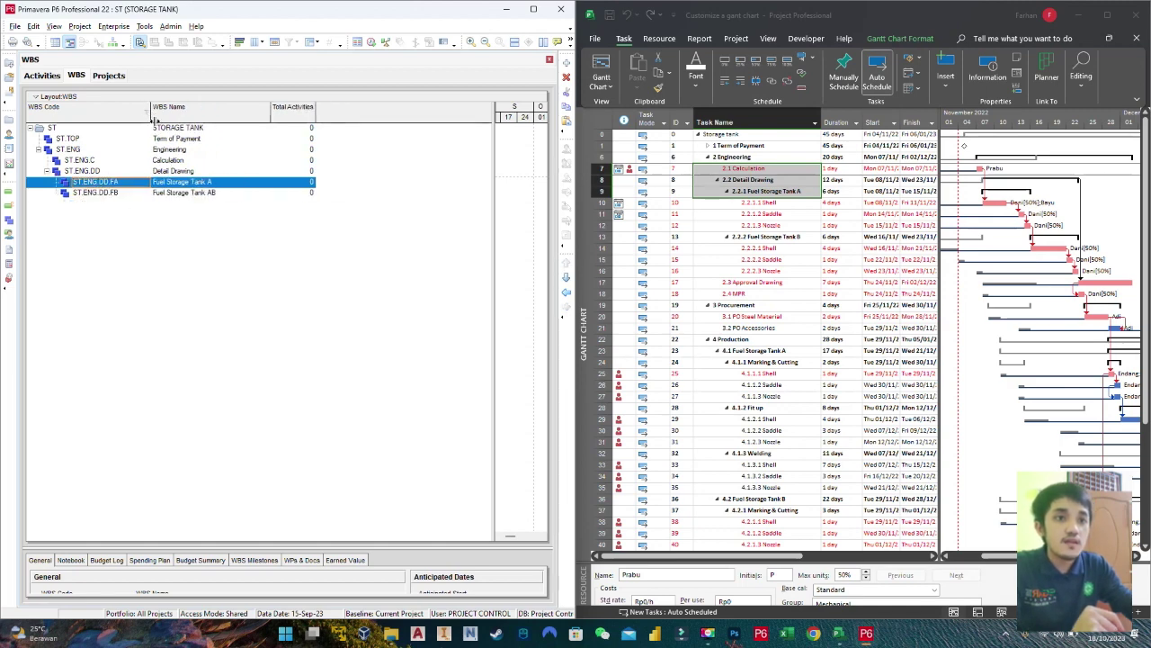
click(164, 194)
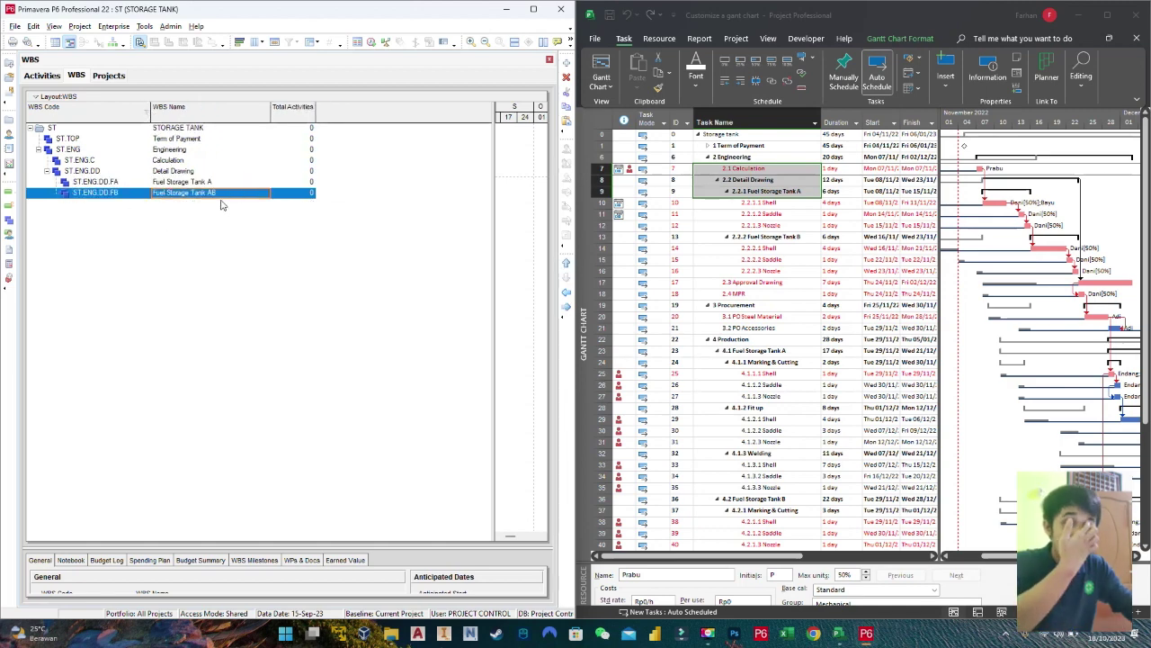
click(282, 196)
key(BackSpace)
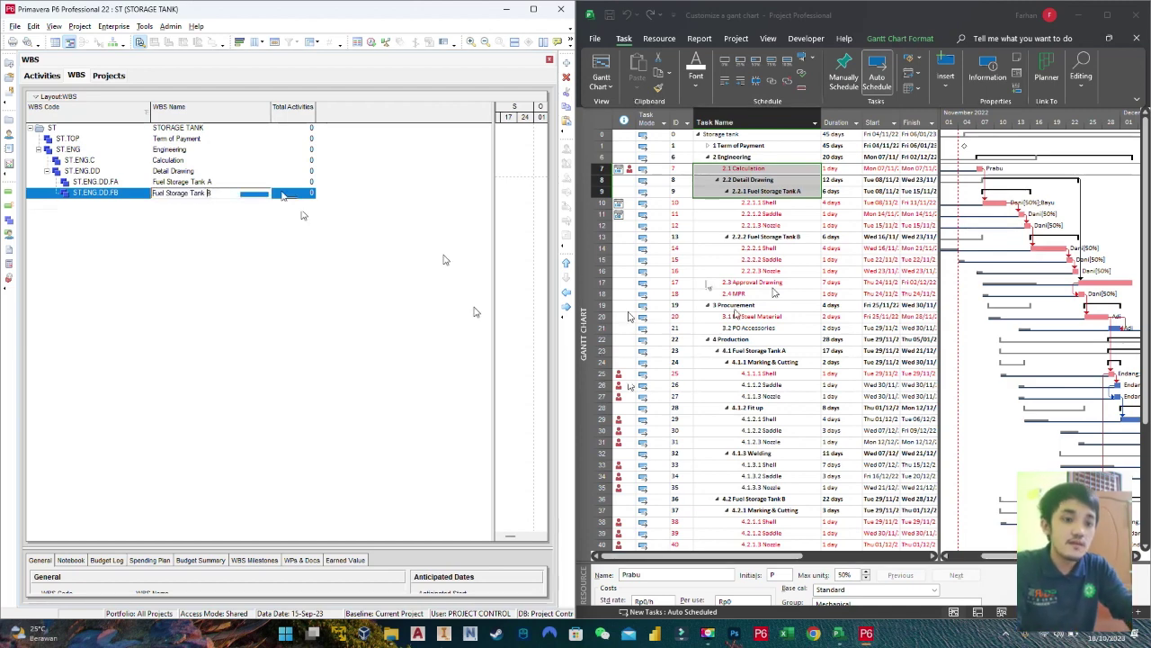
Step: Add Approval Drawing with WBS code AD under Detail Drawing, plus a child element with code M
key(Insert)
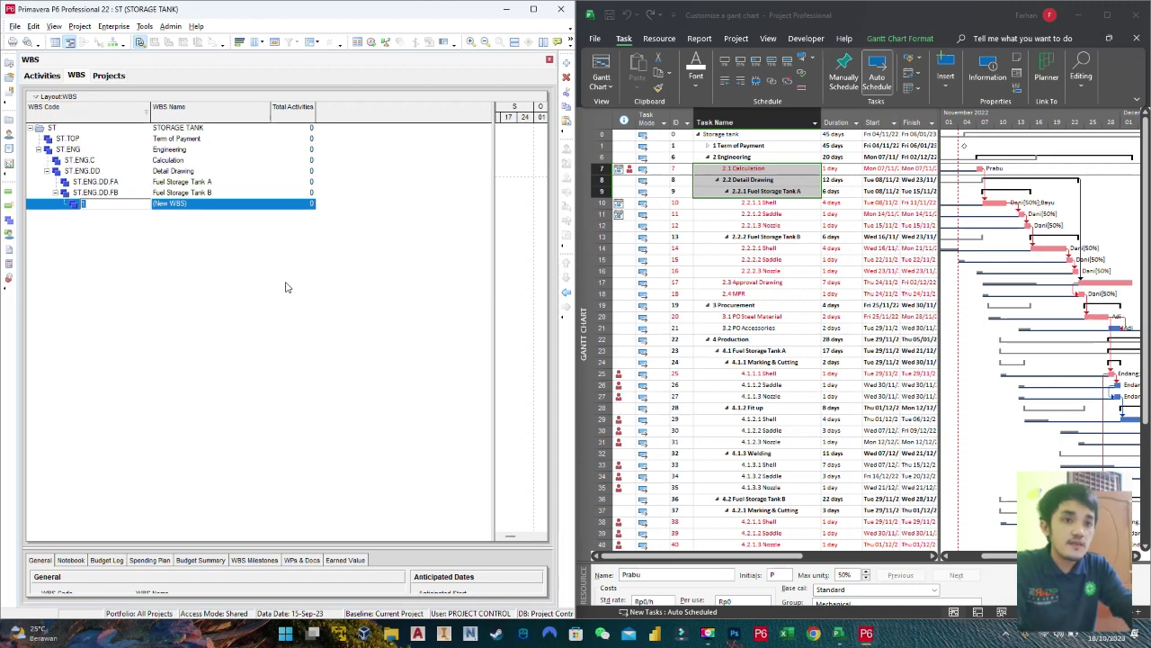
text(AD)
key(Tab)
text(Ap)
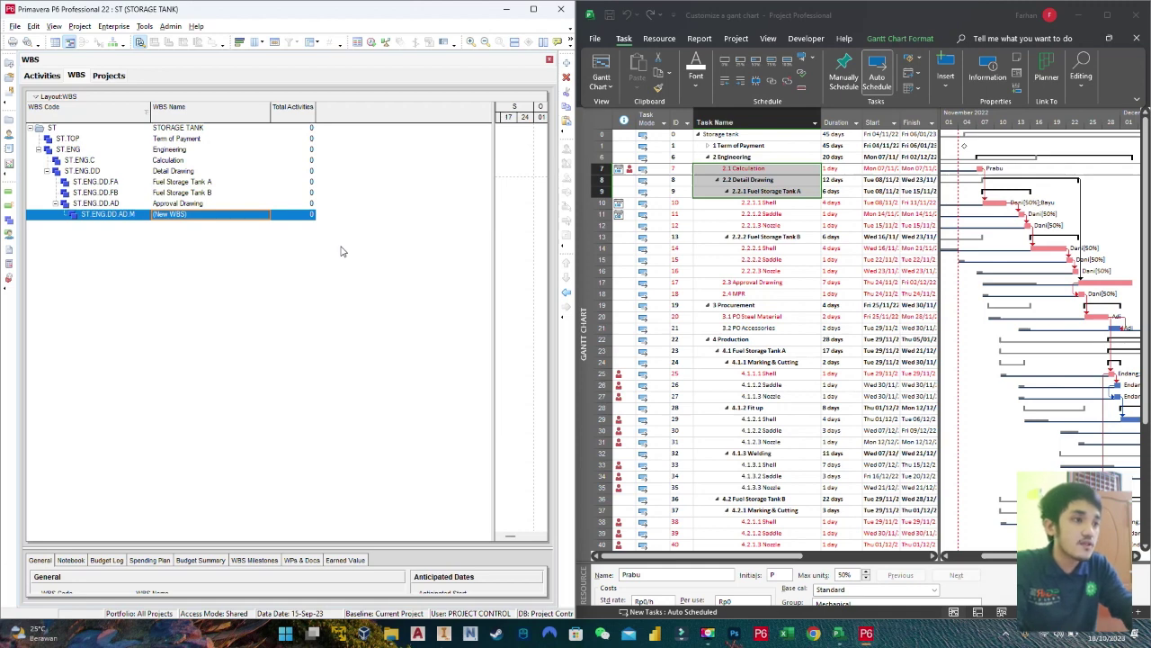
Step: Name the M element MPR, and add Procurement with WBS code PROC, outdented to sit directly under STORAGE TANK
text(MPR)
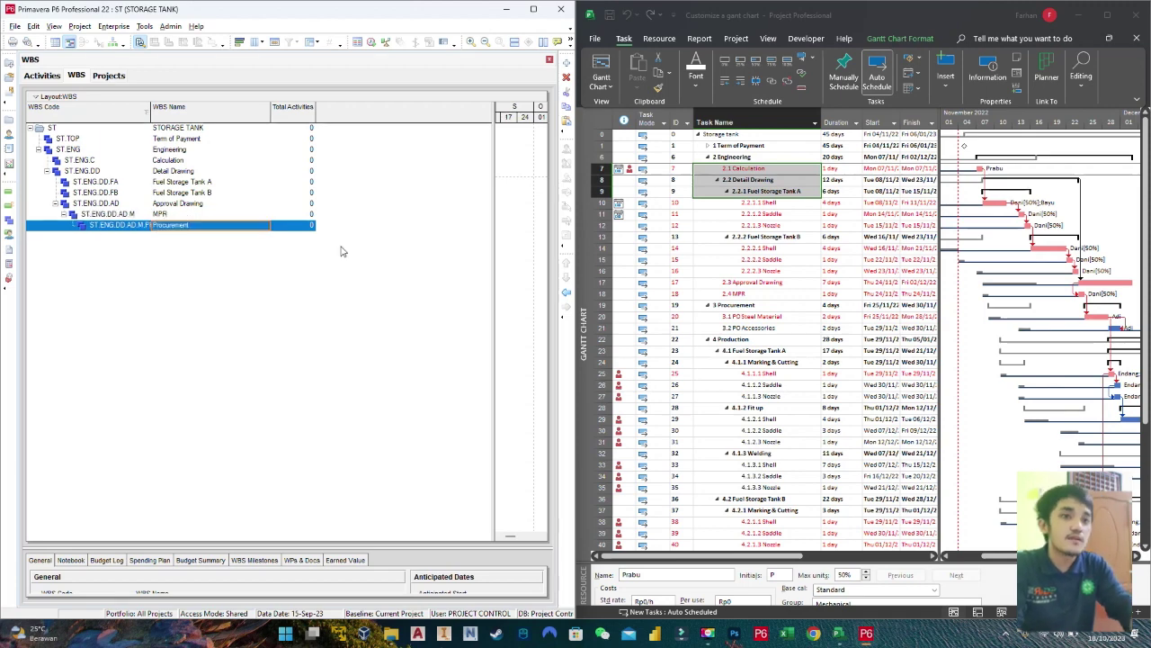
drag(150, 111, 194, 115)
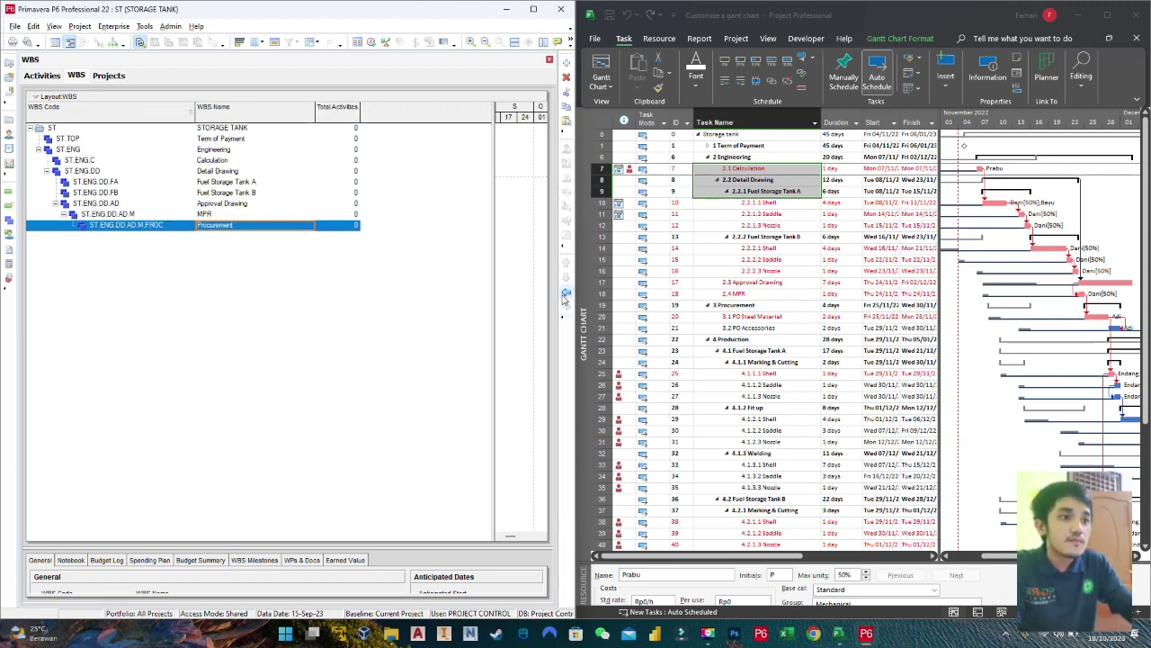
click(567, 294)
click(567, 294)
click(567, 294)
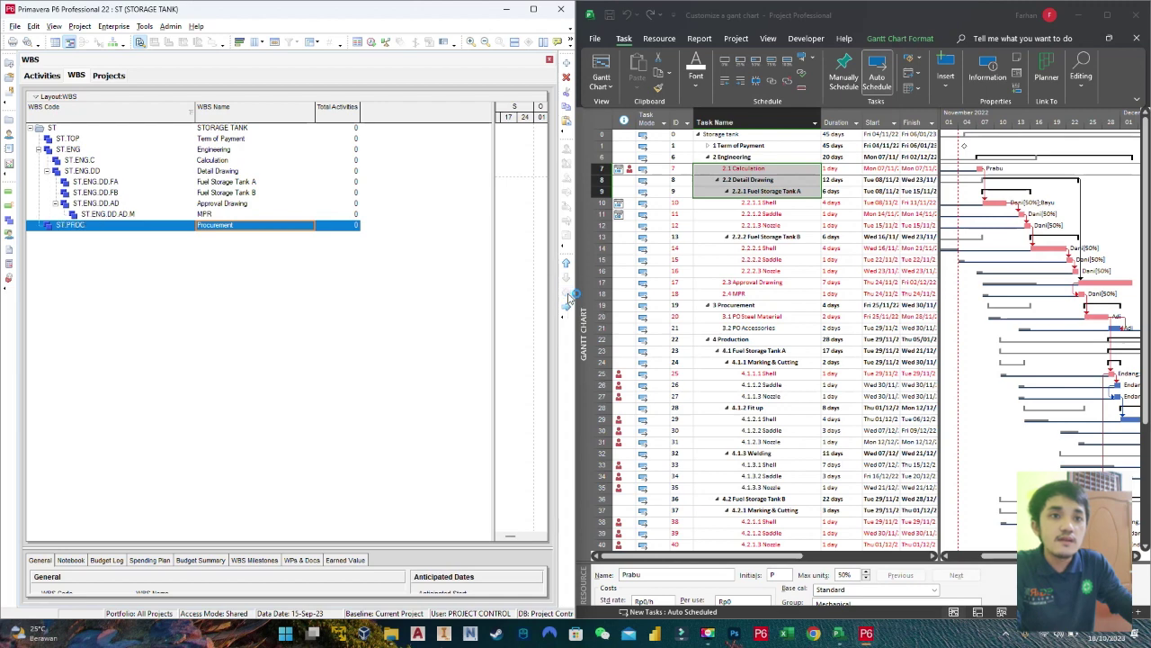
Step: Collapse the Engineering branch of the WBS
click(39, 150)
click(38, 150)
click(72, 160)
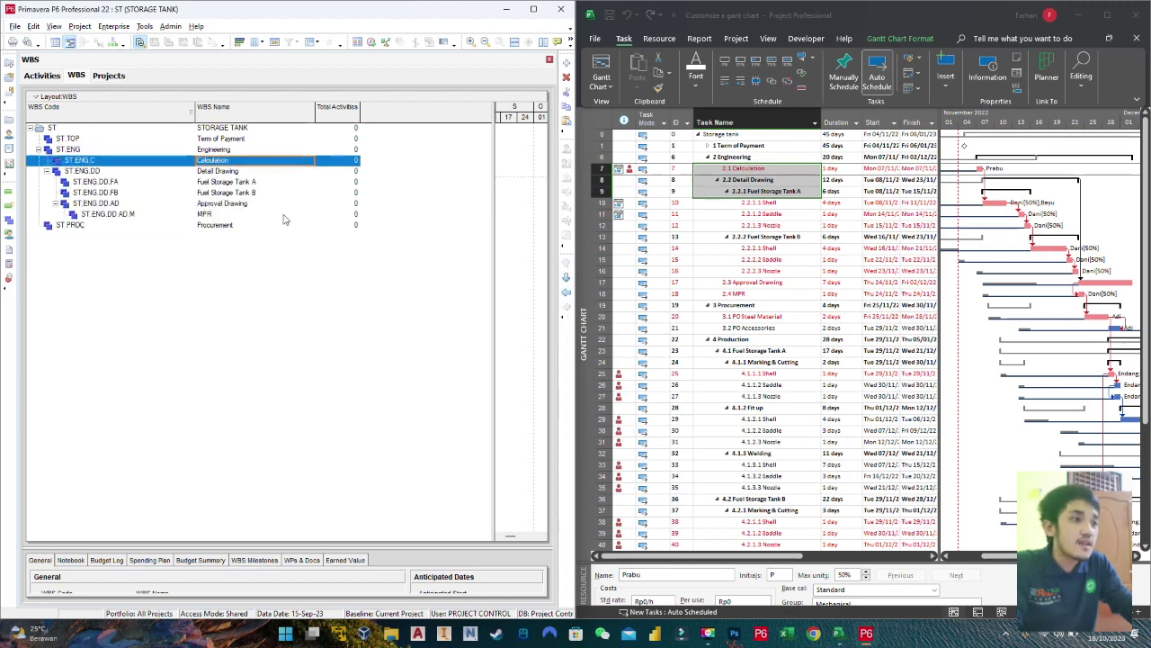
click(38, 150)
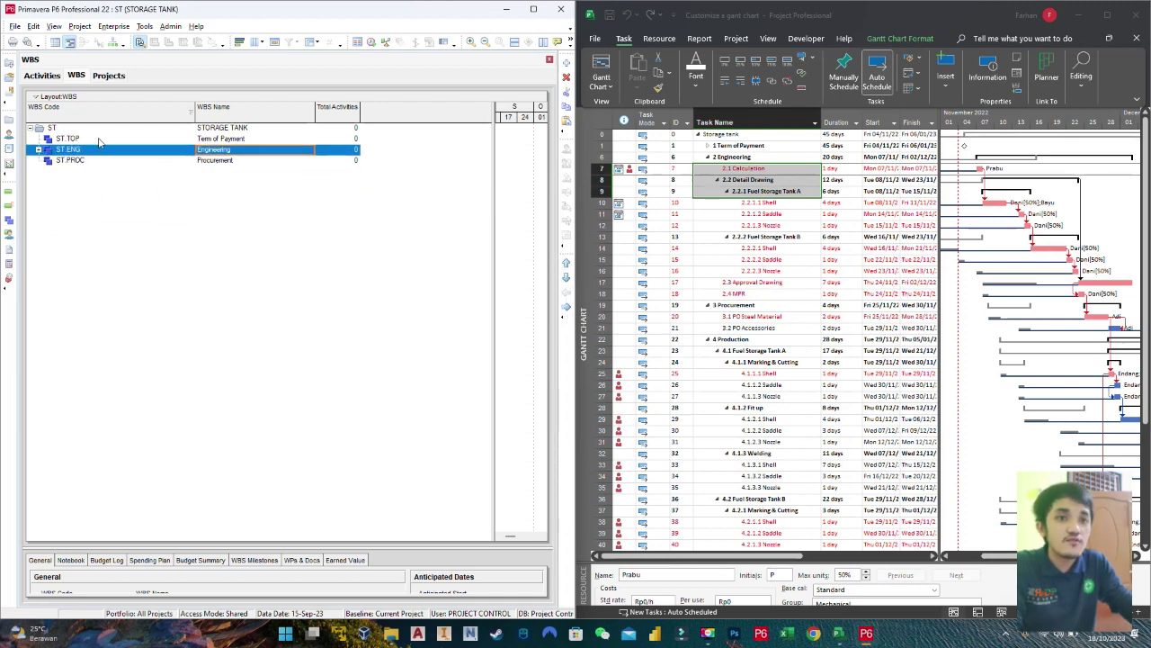
Step: Add a PO Steel Material element with WBS code PO under Procurement
click(229, 162)
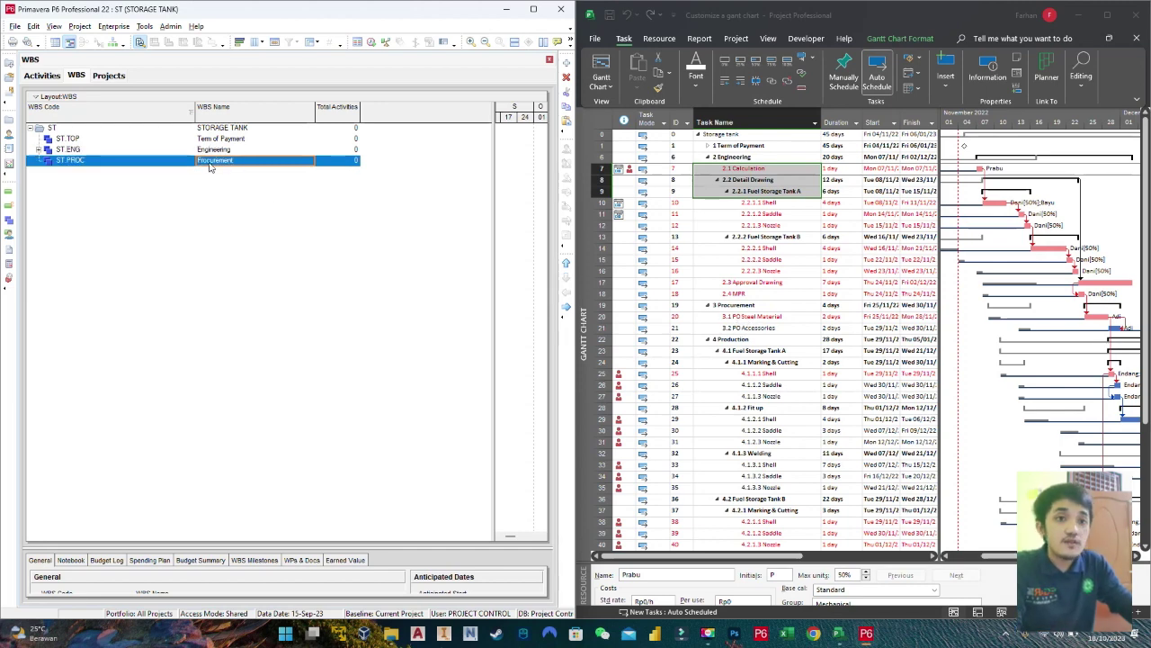
key(Insert)
text(PO)
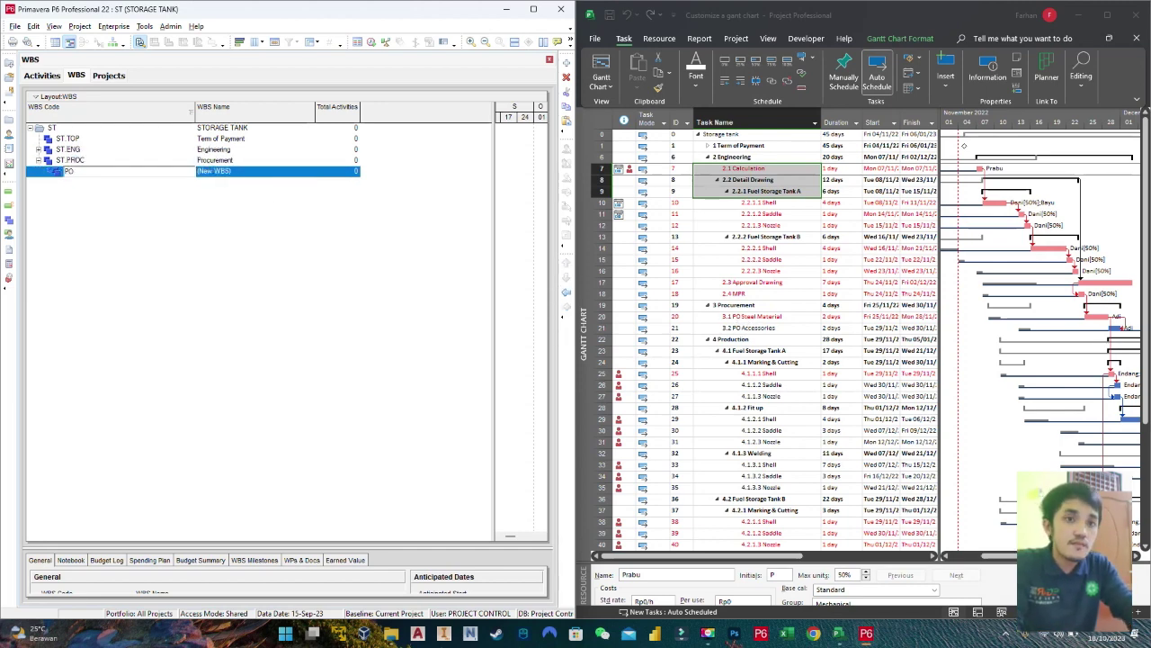
key(Tab)
text(PO Steel Material)
key(Return)
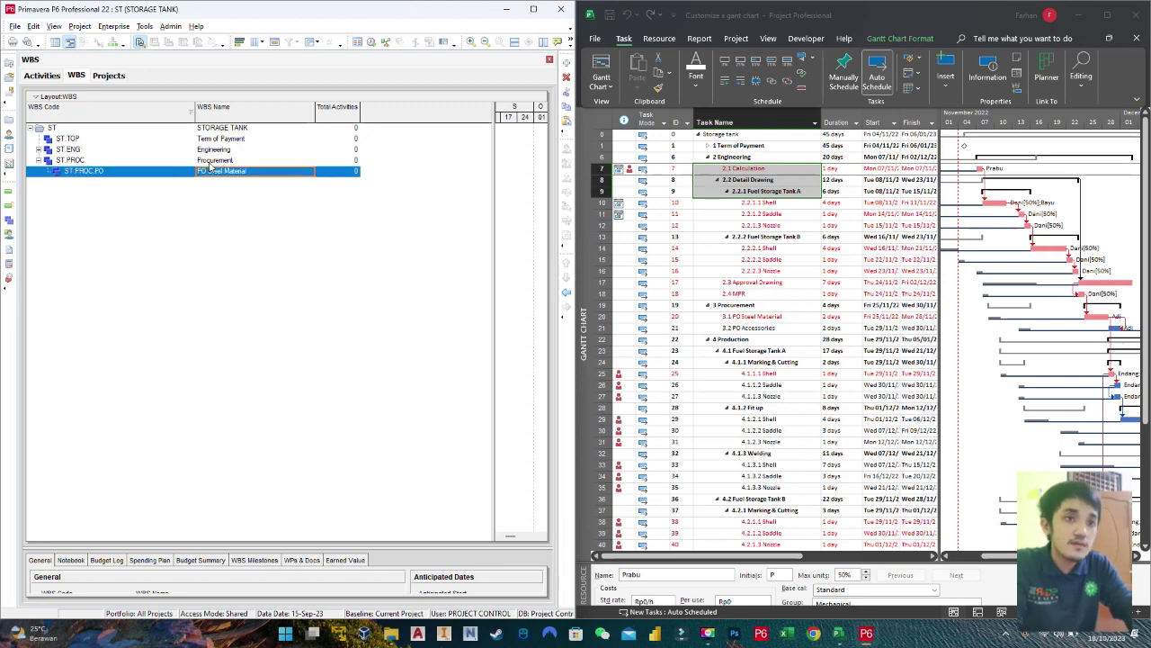
key(Insert)
text(PO)
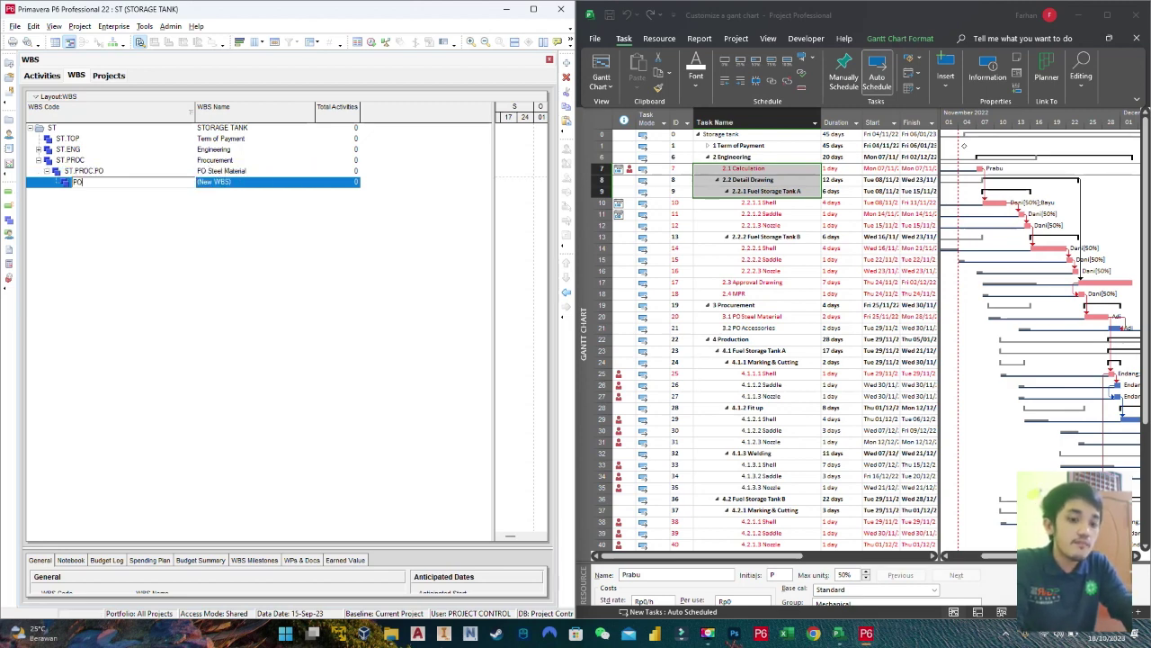
key(Tab)
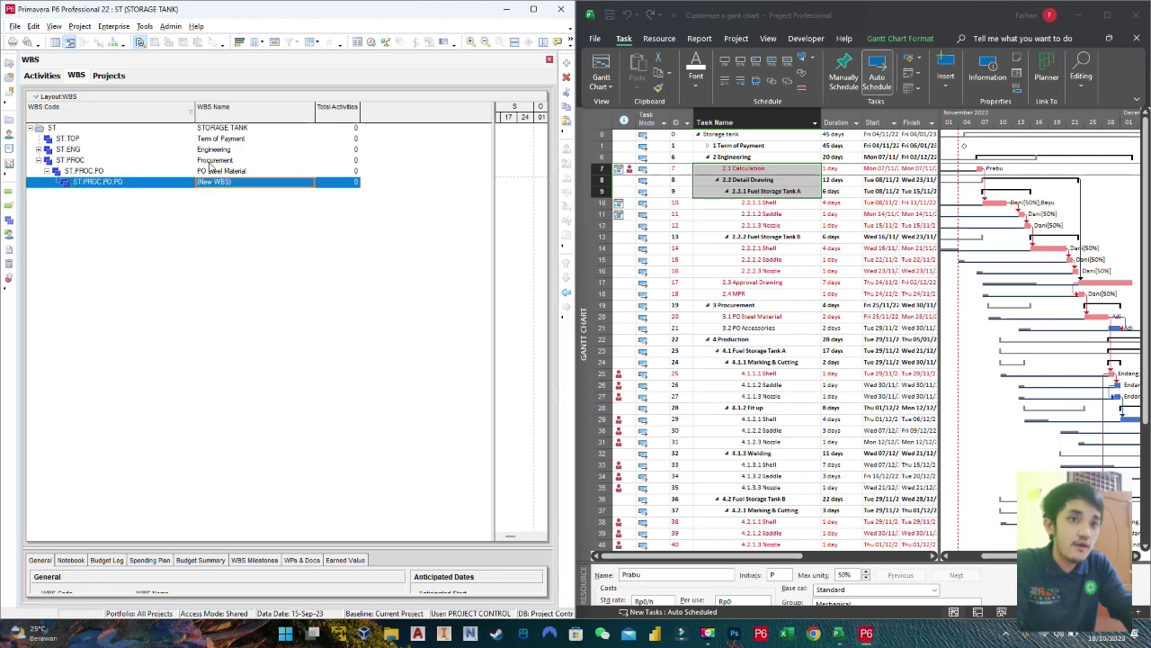
click(565, 292)
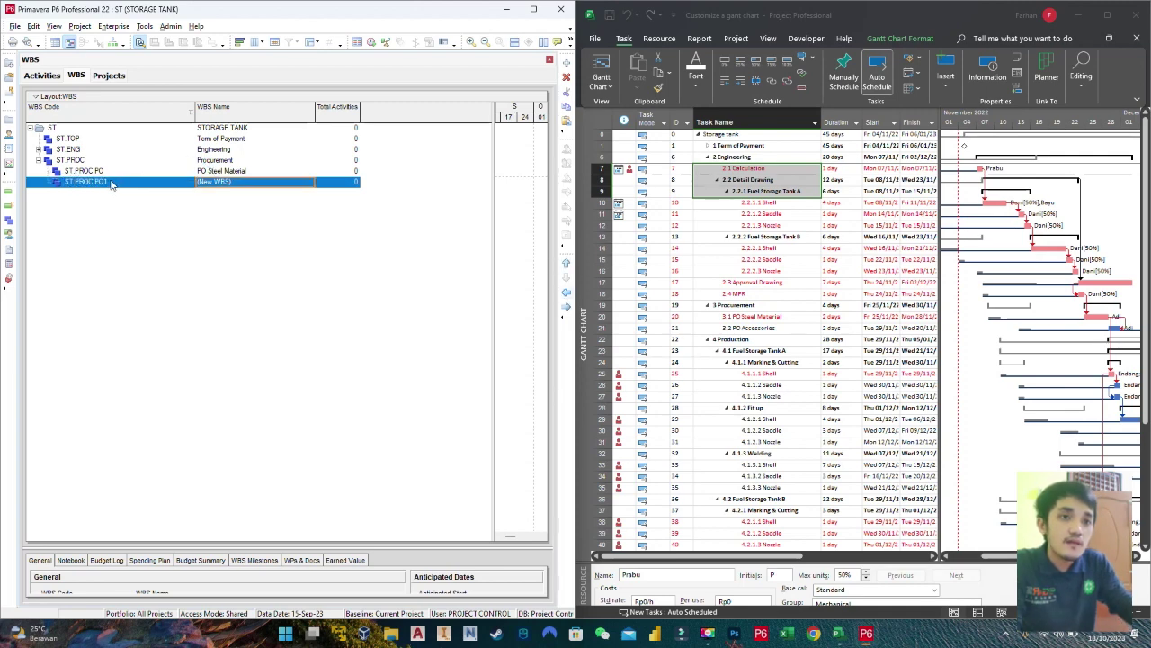
key(Delete)
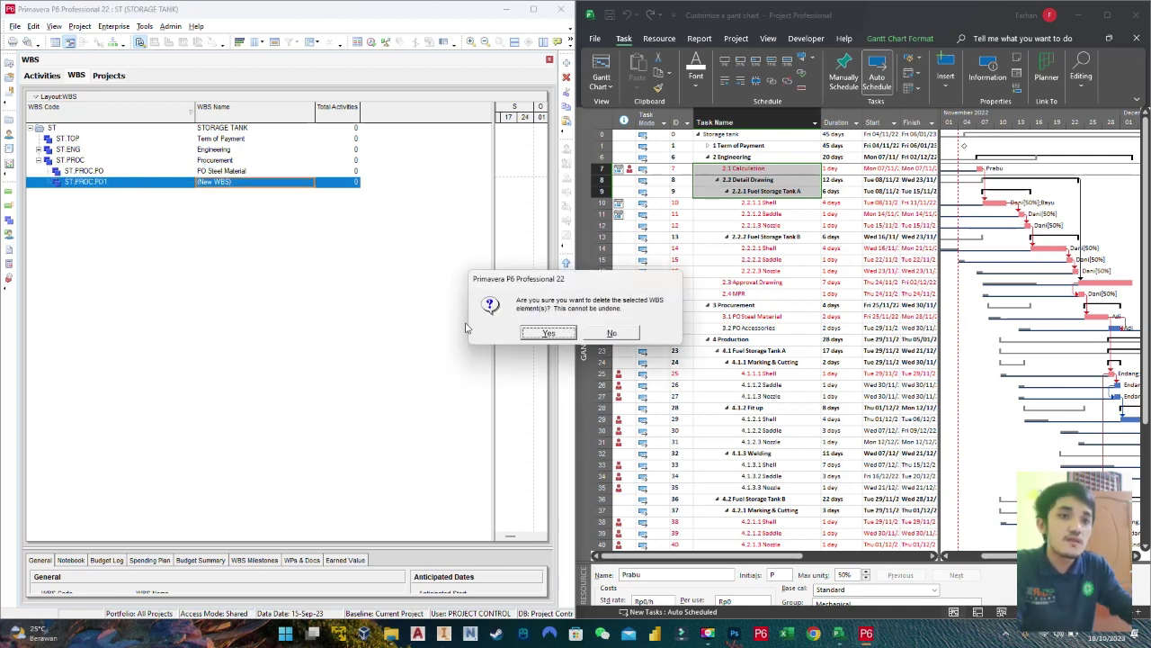
click(556, 339)
Step: Add a PO Accessories element with WBS code PO, outdented to sit directly under Procurement
key(Insert)
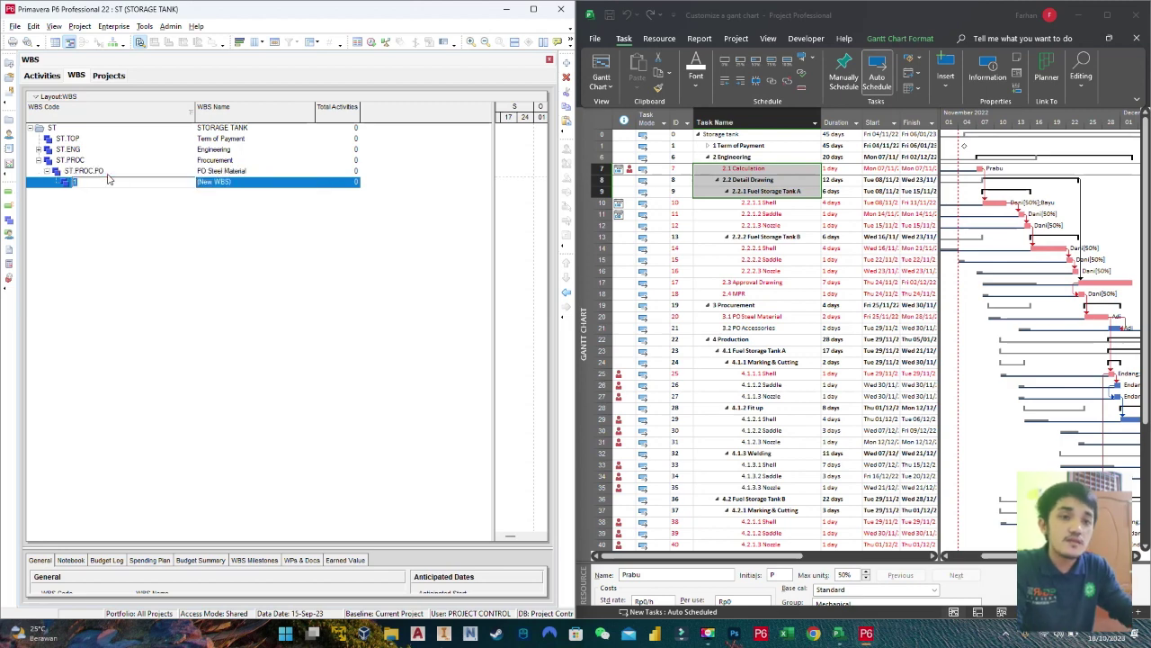
text(PO)
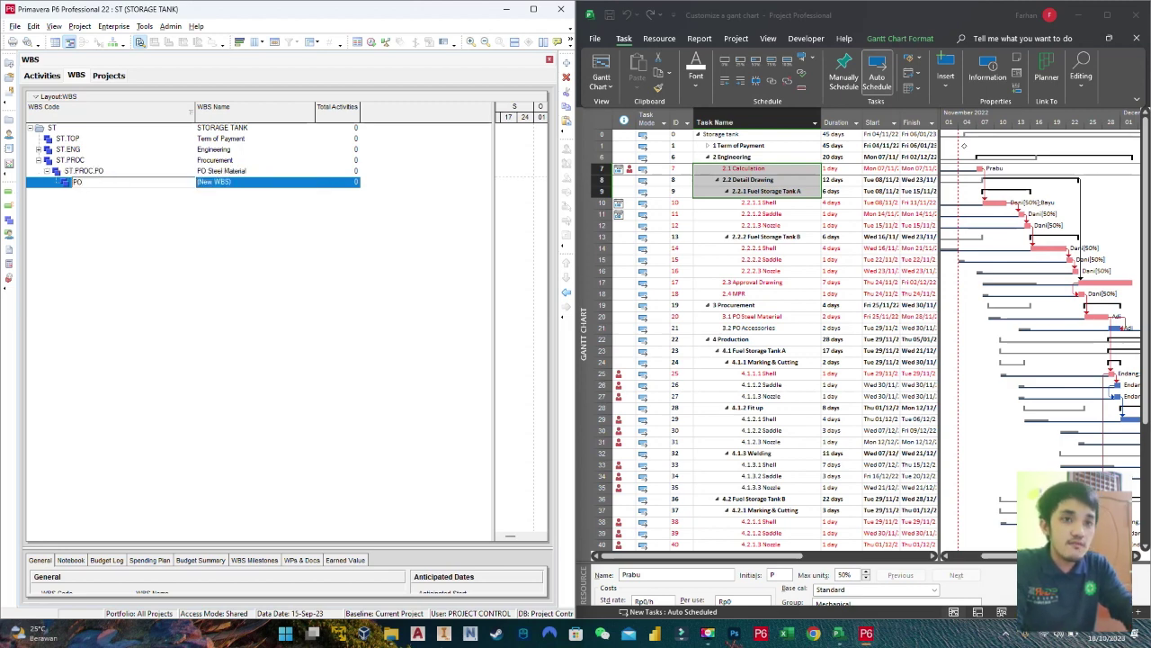
key(Tab)
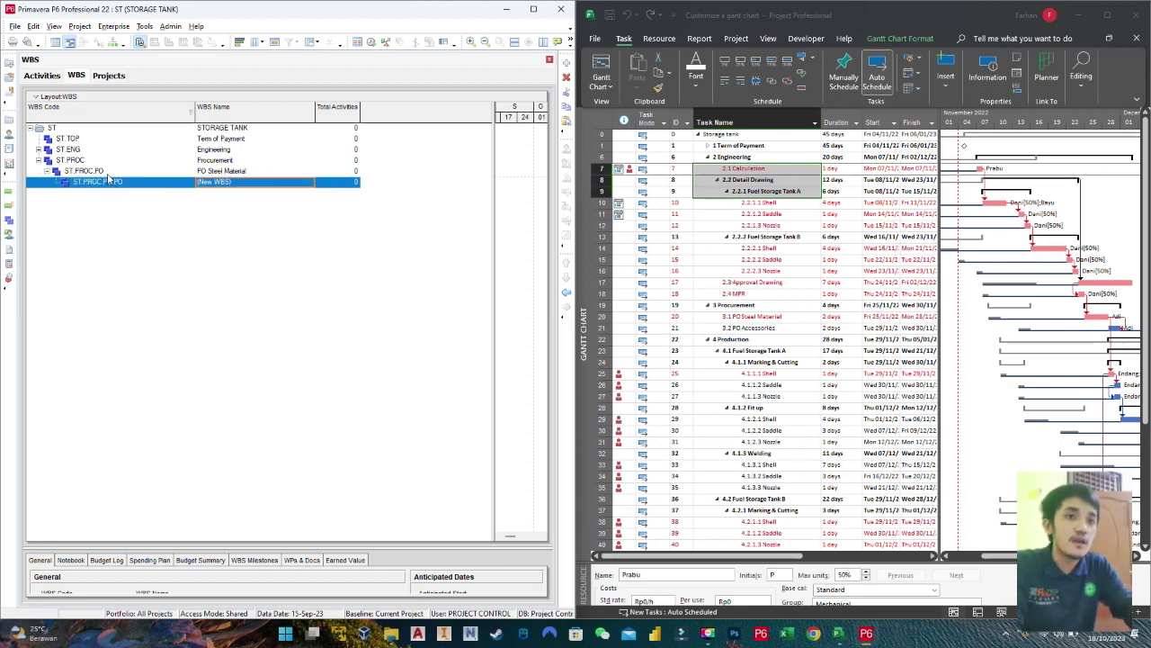
text(PO Ac)
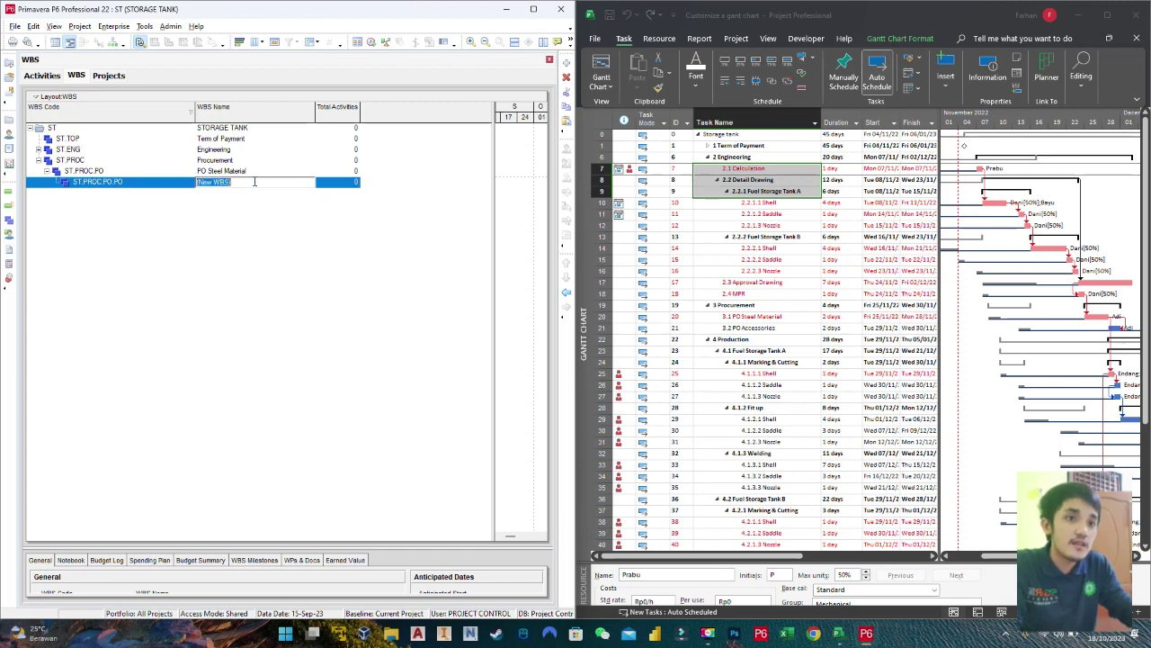
text(cessories)
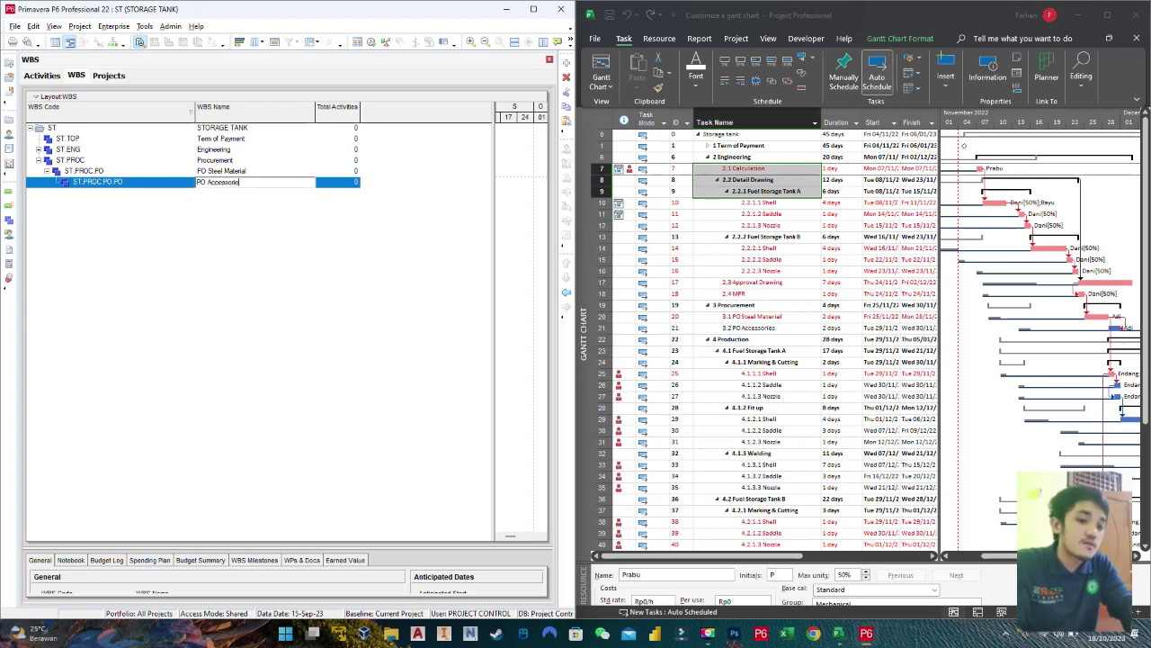
key(Return)
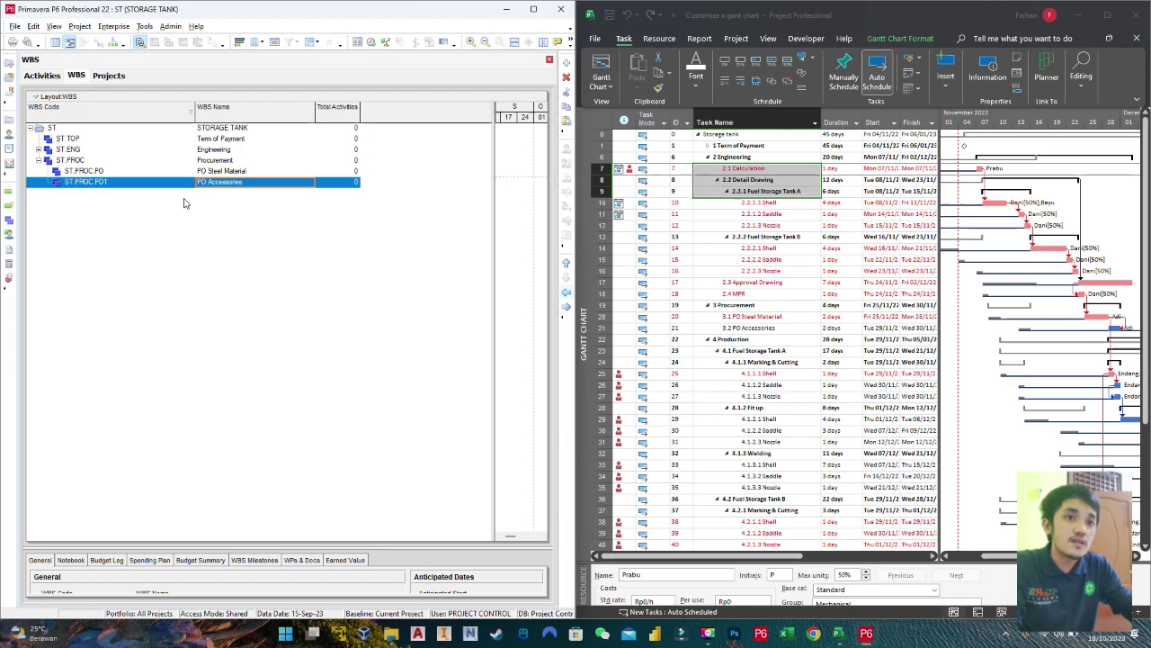
Step: Set the WBS code of PO Steel Material to POS and that of PO Accessories to POA
click(121, 173)
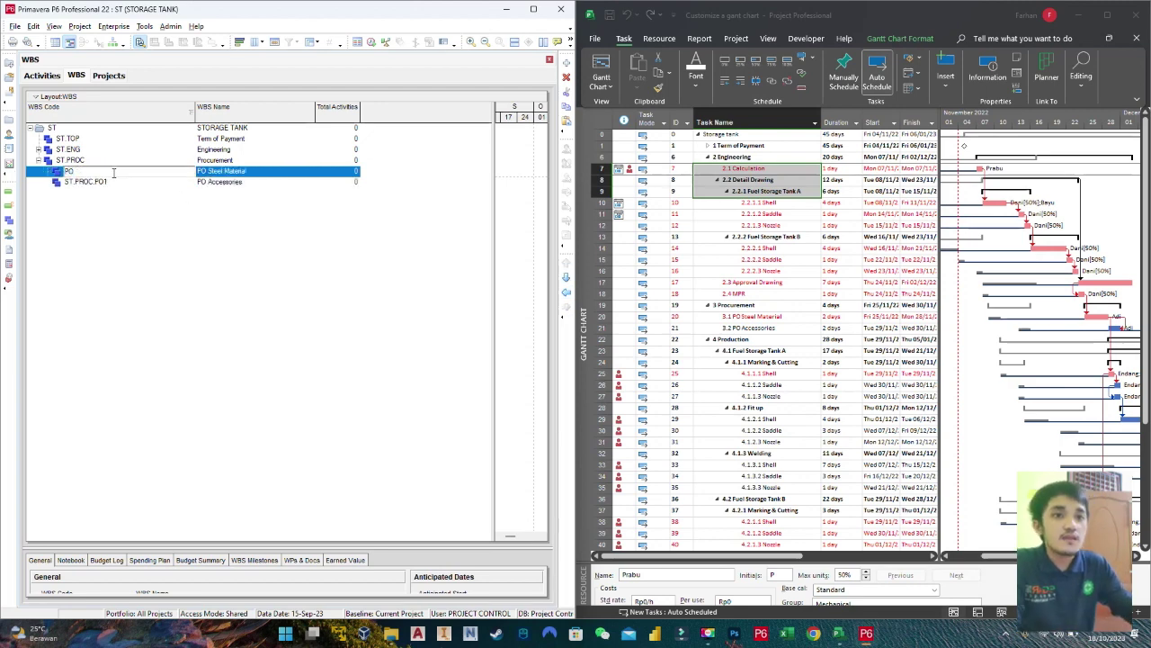
text(ST.PROC.POS)
click(116, 182)
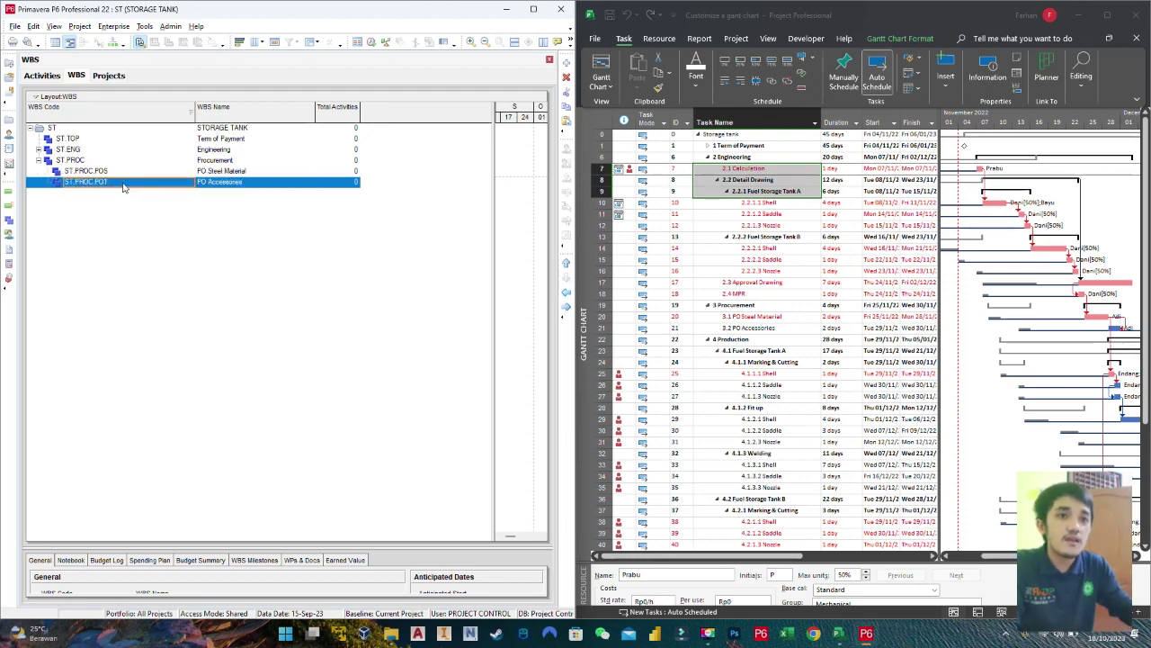
click(117, 183)
text(A)
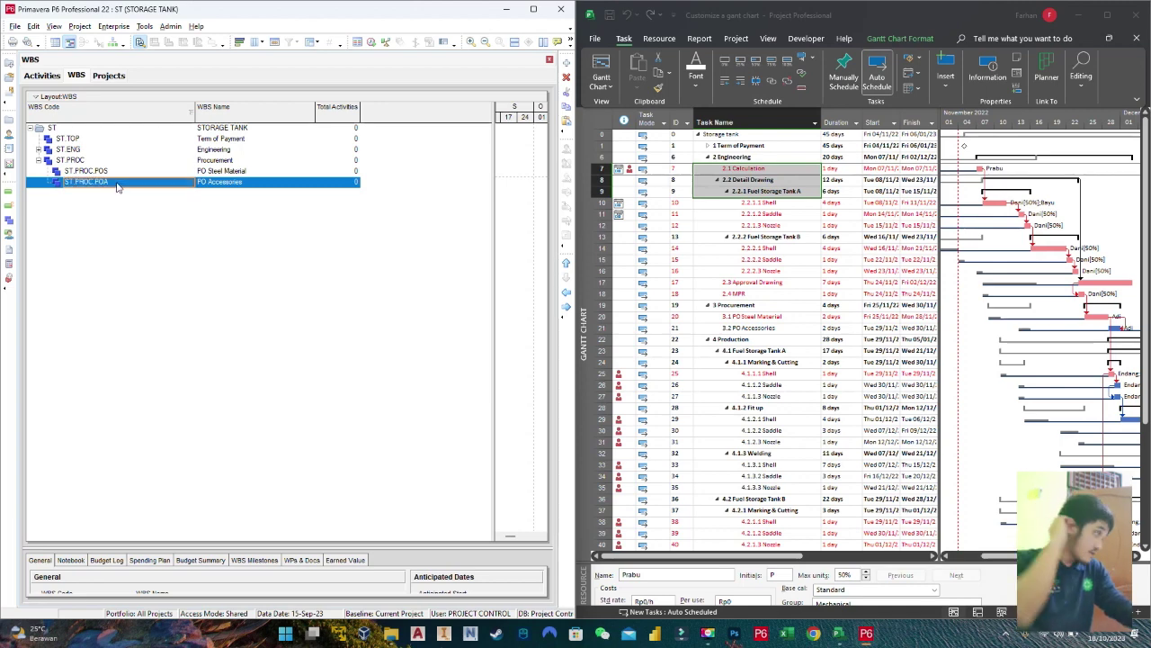
key(Return)
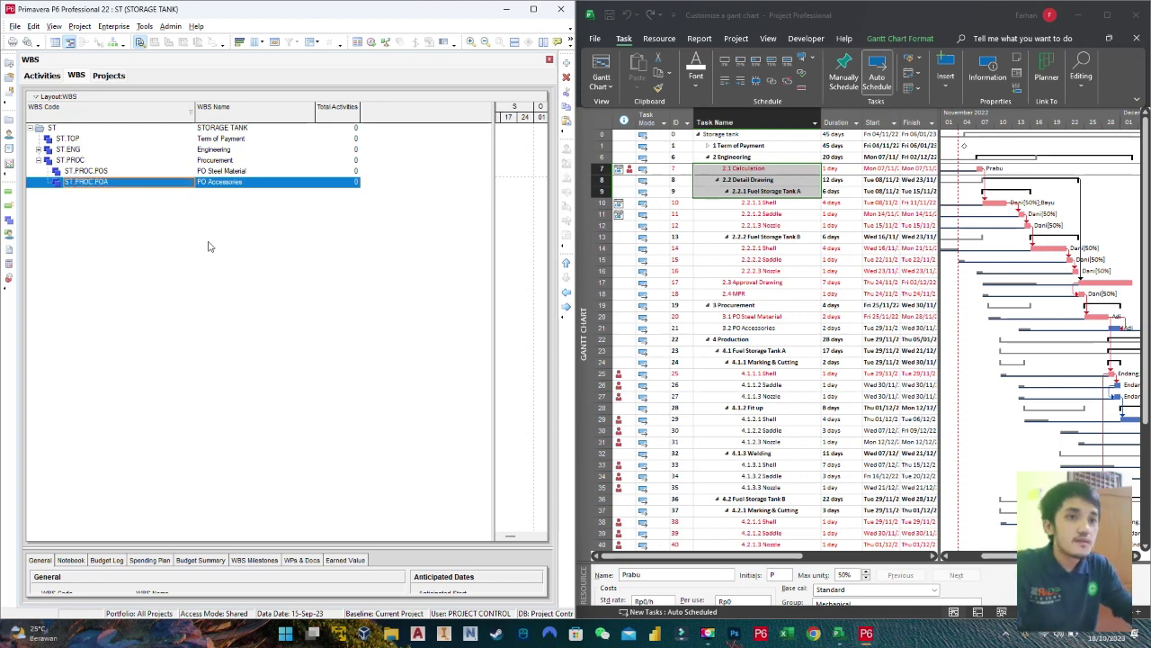
Step: Add a Production element with WBS code PROD below PO Accessories
key(Insert)
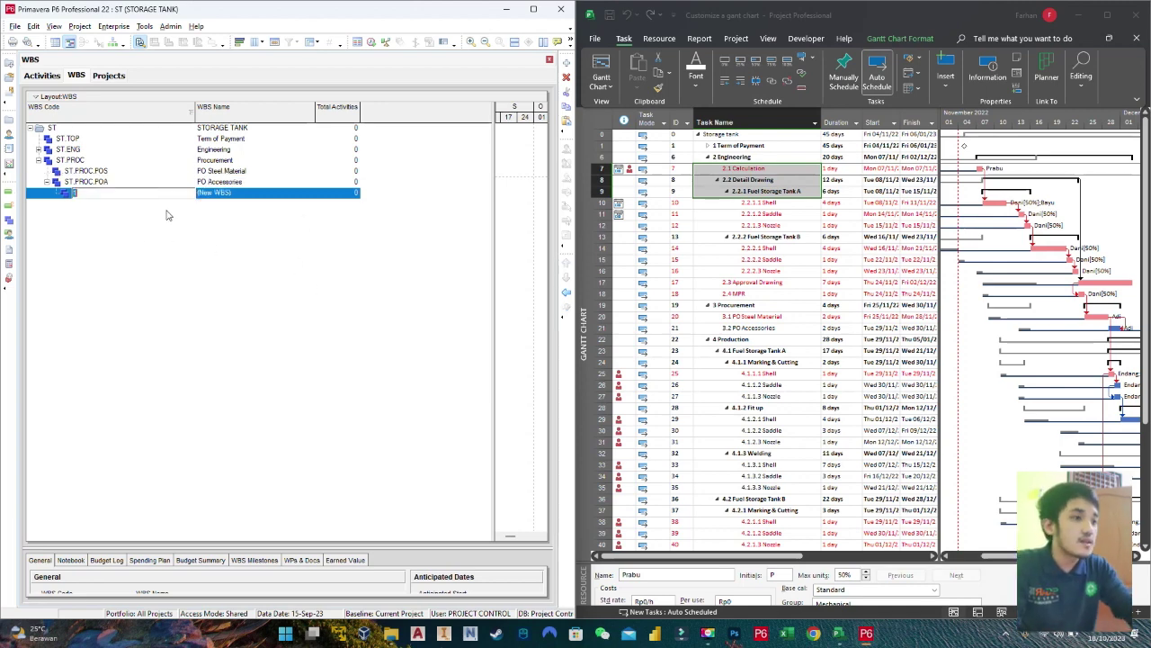
text(PROD)
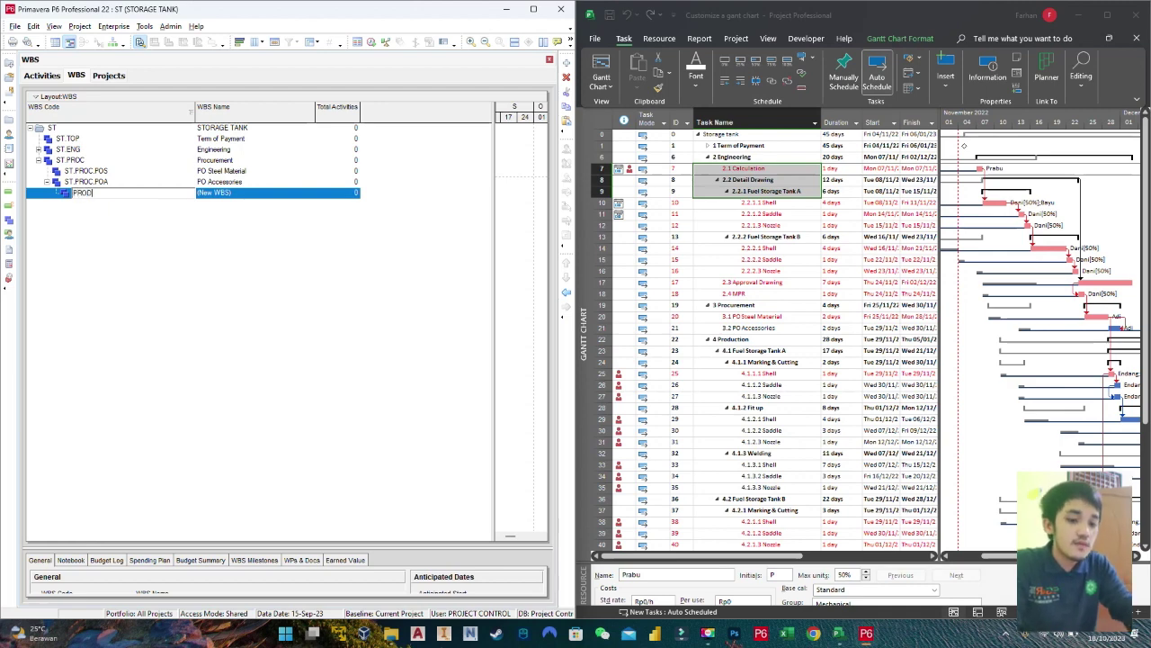
key(Tab)
text(Production)
key(Return)
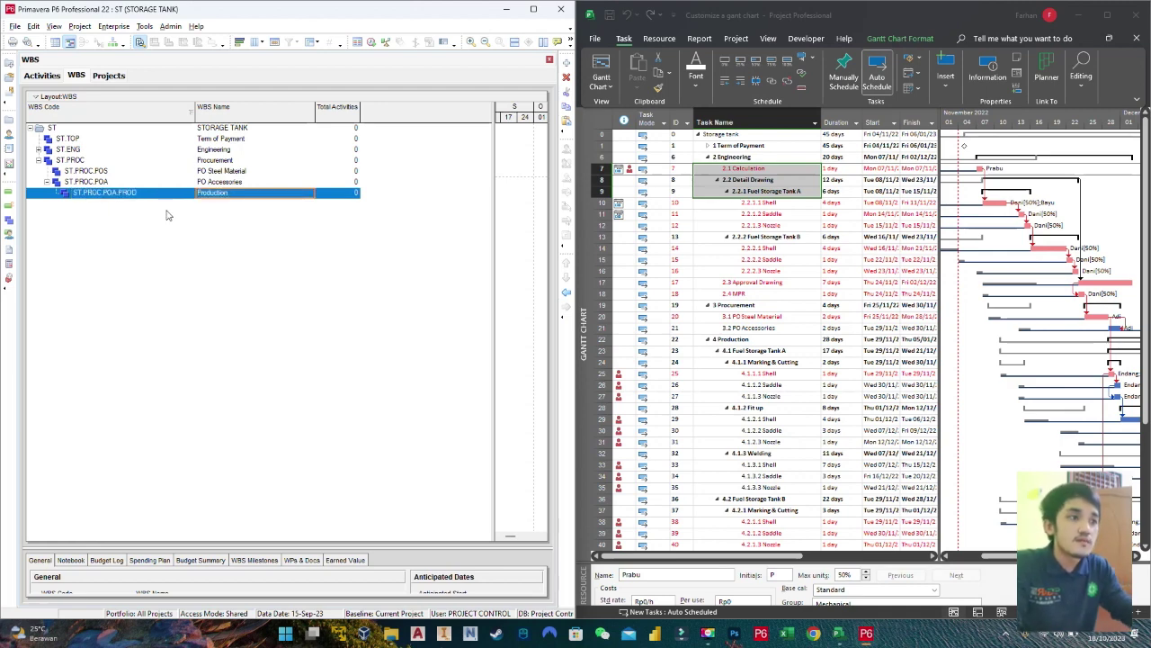
Step: Add Fuel Storage Tank A with WBS code FA as a child element of Production
scroll(779, 345, down, 2)
scroll(779, 345, down, 3)
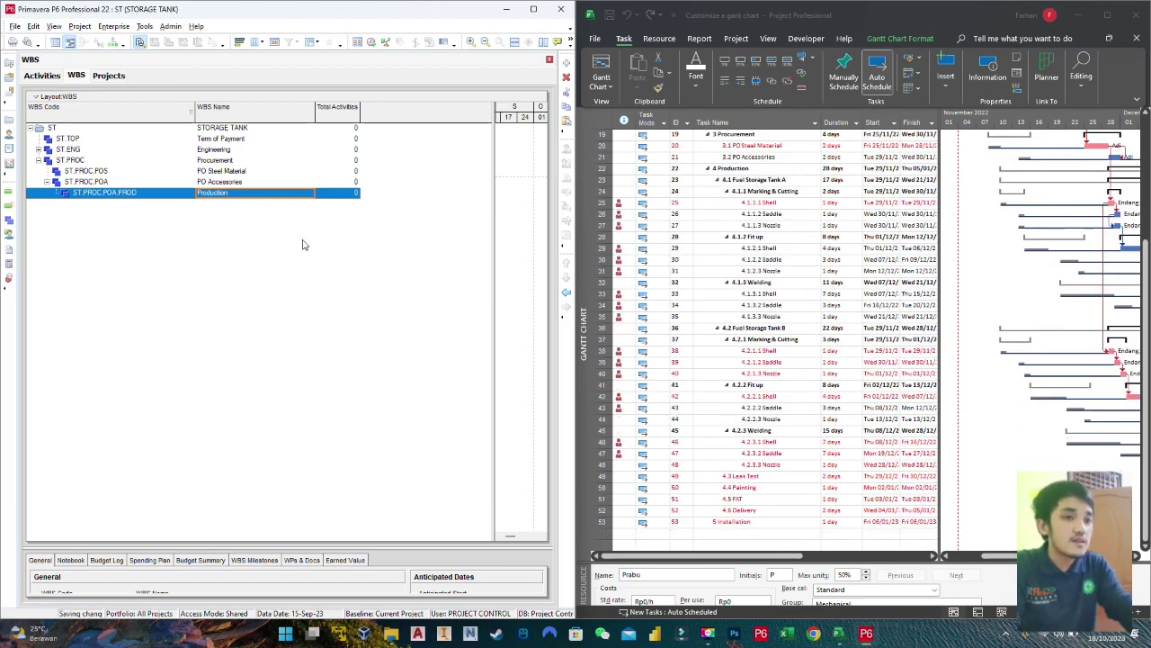
key(Insert)
text(Fab)
key(BackSpace)
key(BackSpace)
text(A)
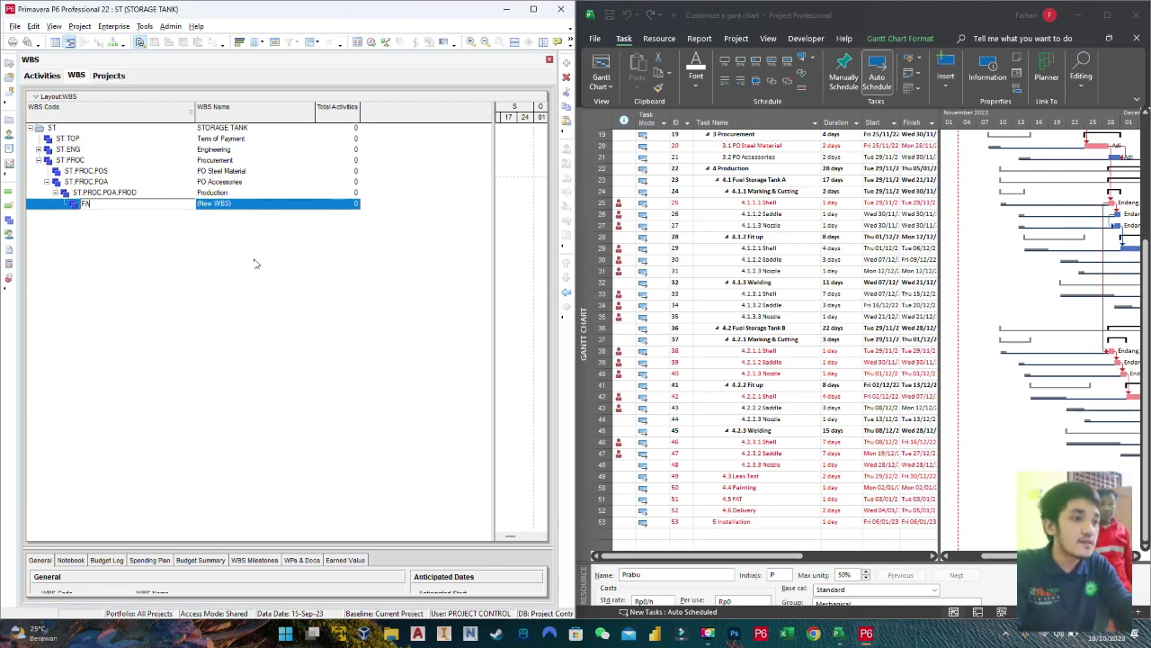
key(Tab)
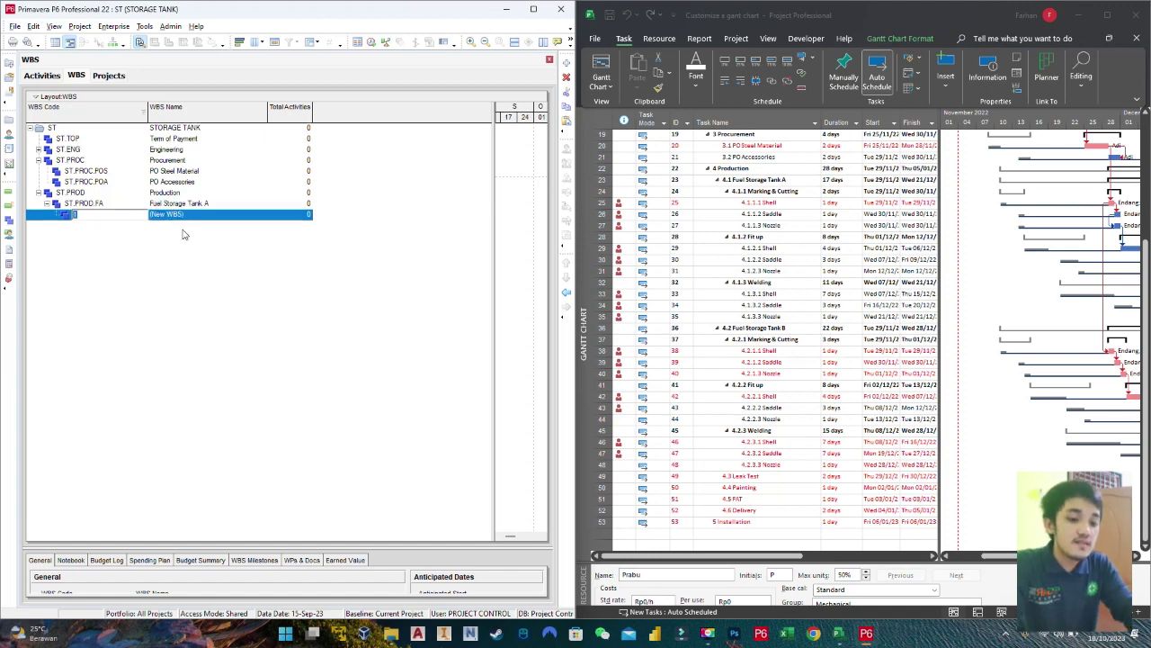
Step: Add Marking and Cutting with WBS code MC under Fuel Storage Tank A, and insert an element for Fit up below it
text(MC)
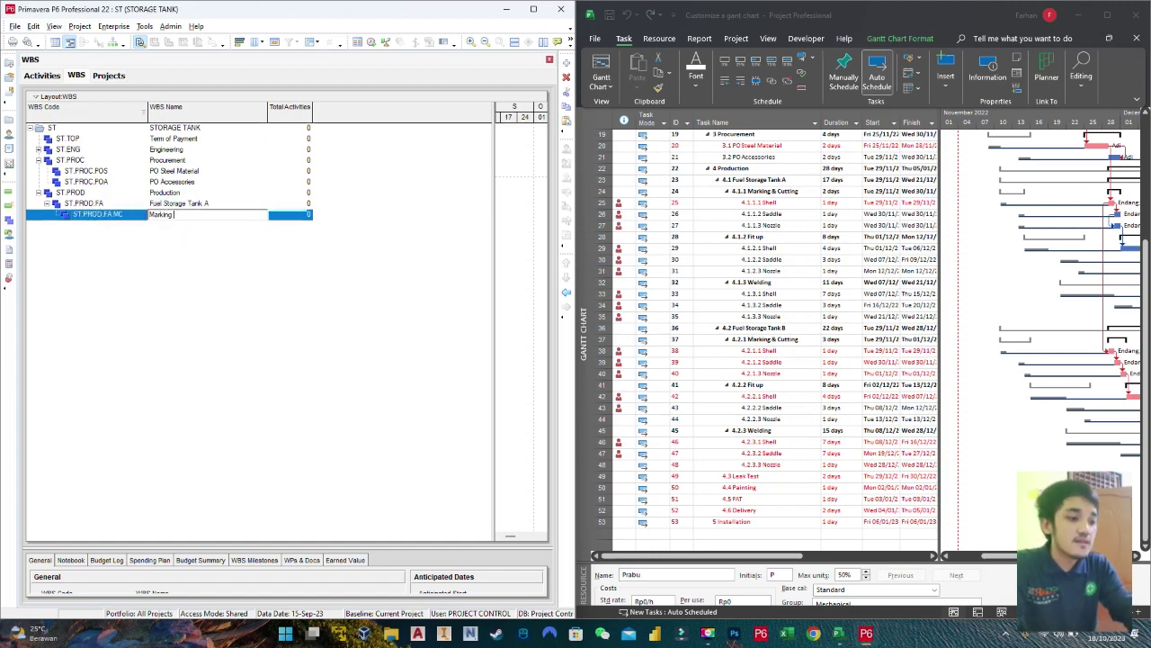
text(and Cutting)
key(Insert)
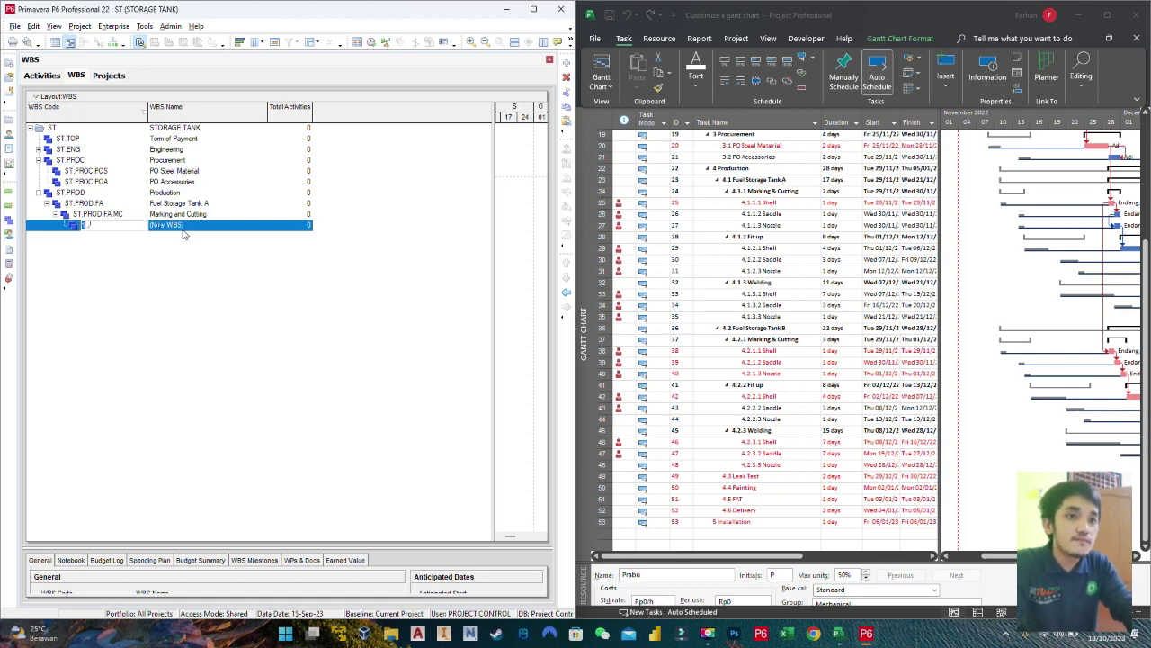
text(FTP)
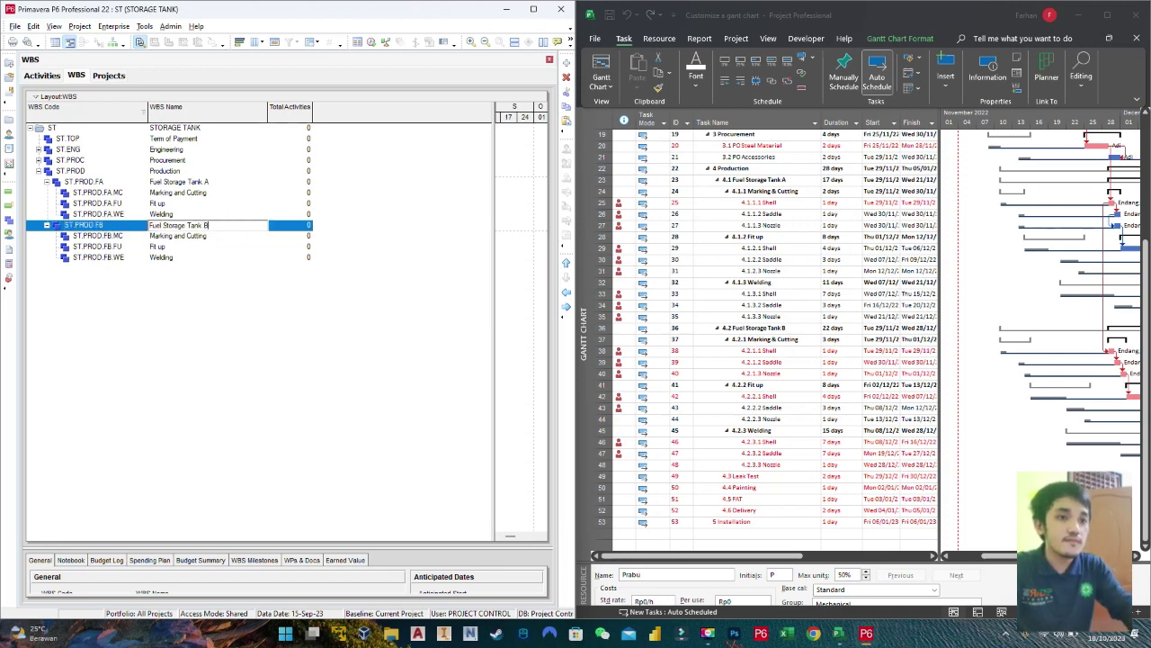
Step: Name the second tank element Fuel Storage Tank B, and add a child element with WBS code Leak under its Welding element
key(Return)
click(223, 274)
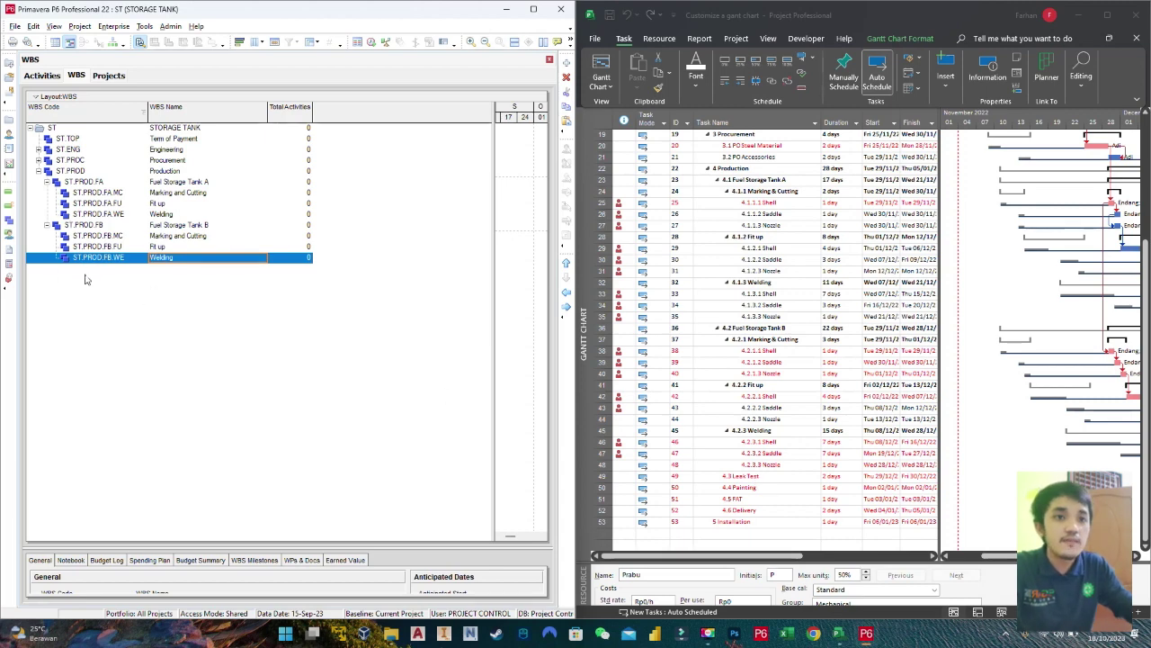
key(Insert)
text(Leak)
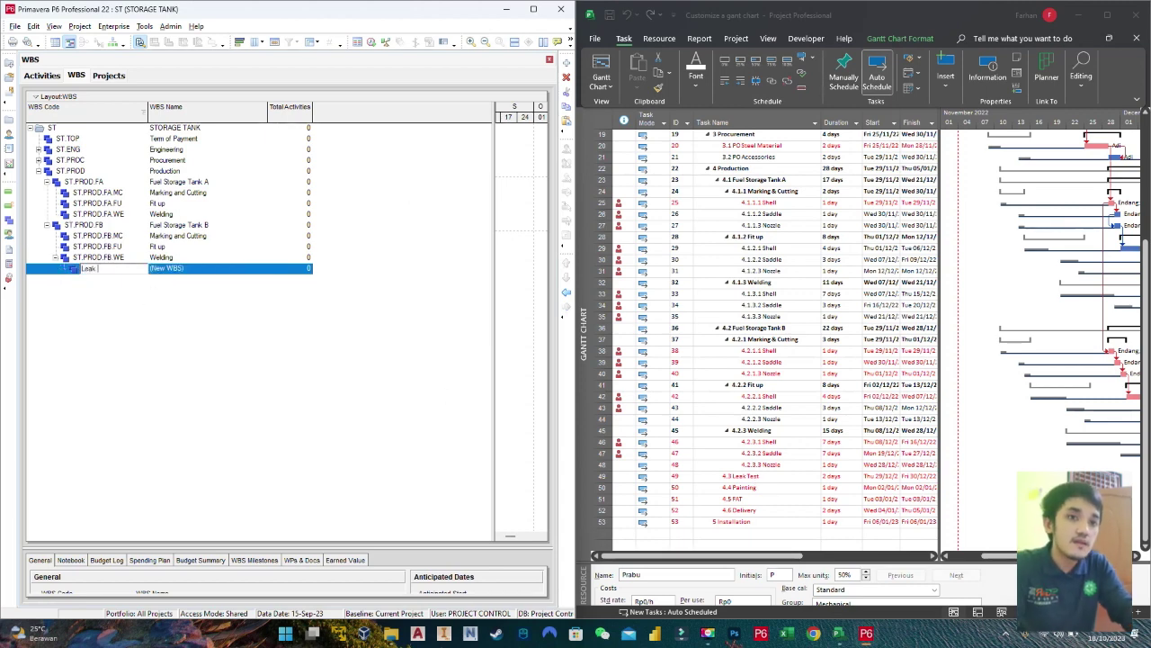
key(Return)
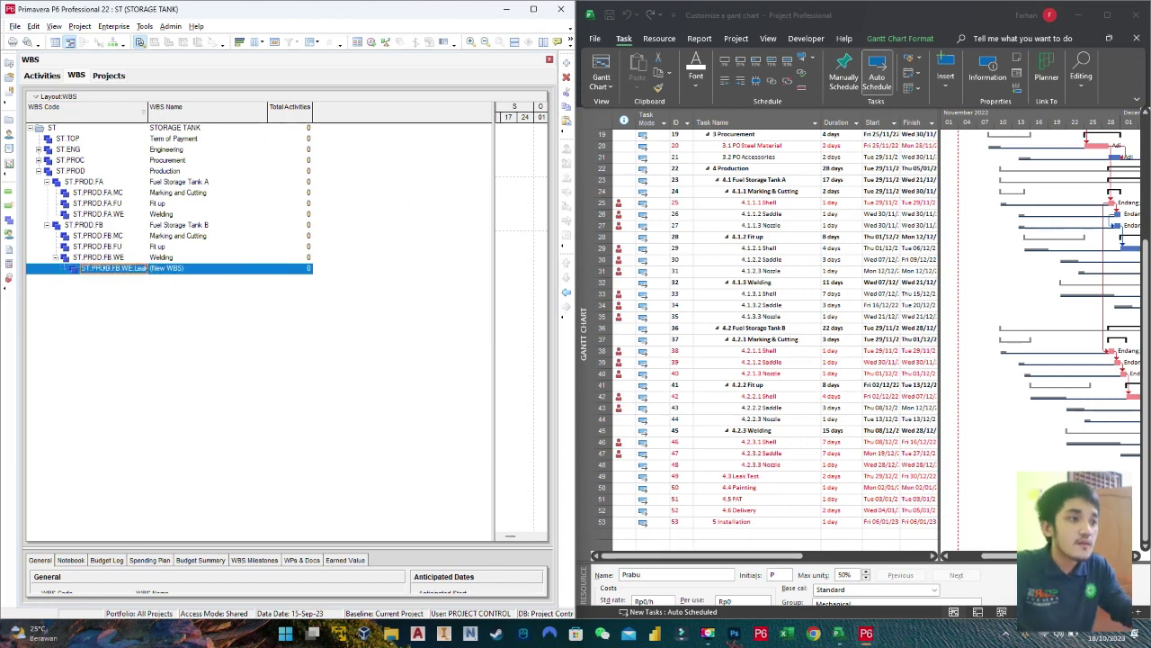
Step: Change the new element's WBS code to LT, and widen the WBS Code column
key(BackSpace)
key(BackSpace)
key(BackSpace)
text(T)
click(196, 268)
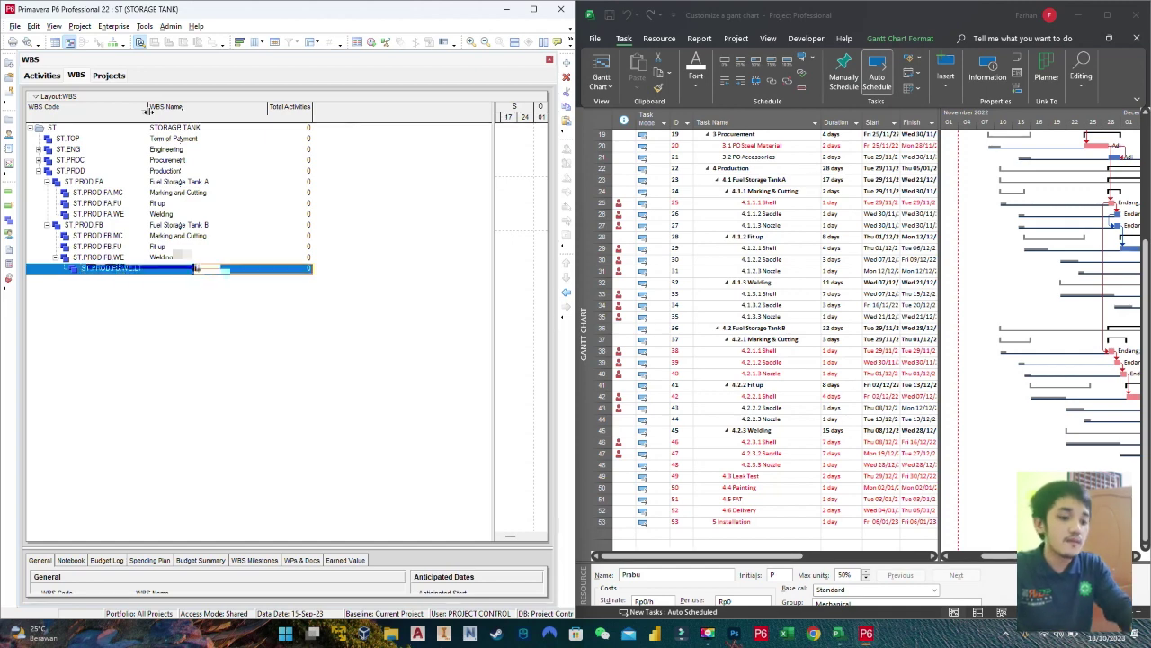
drag(149, 110, 194, 111)
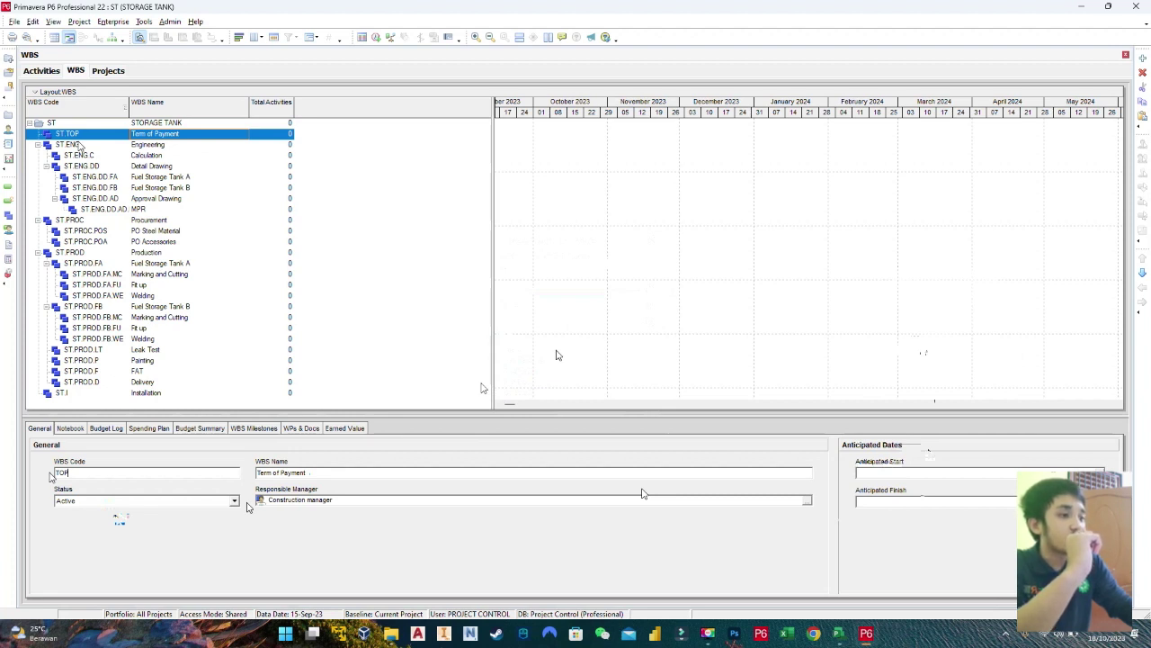
Step: Open the budget log of the Engineering WBS element
click(146, 144)
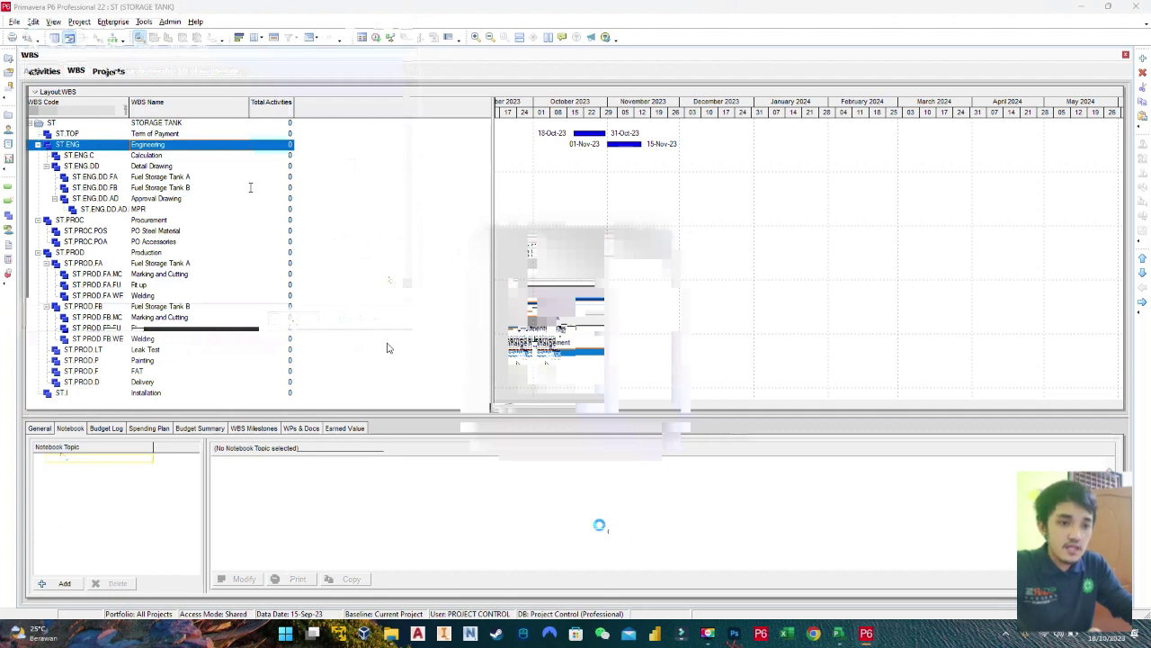
click(106, 429)
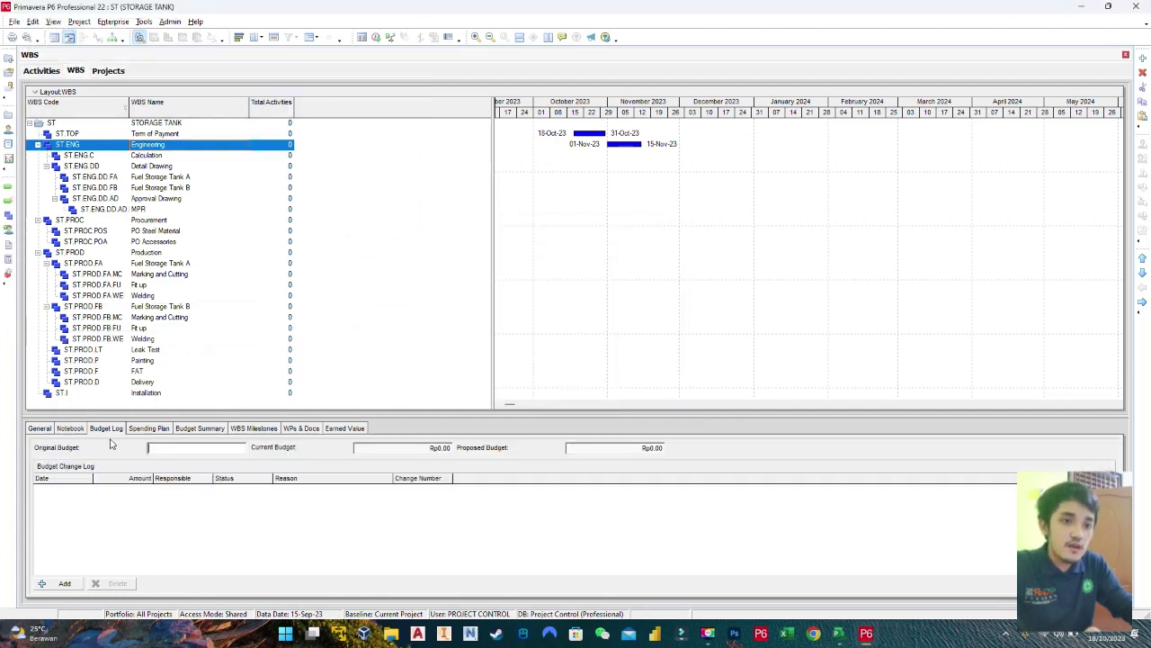